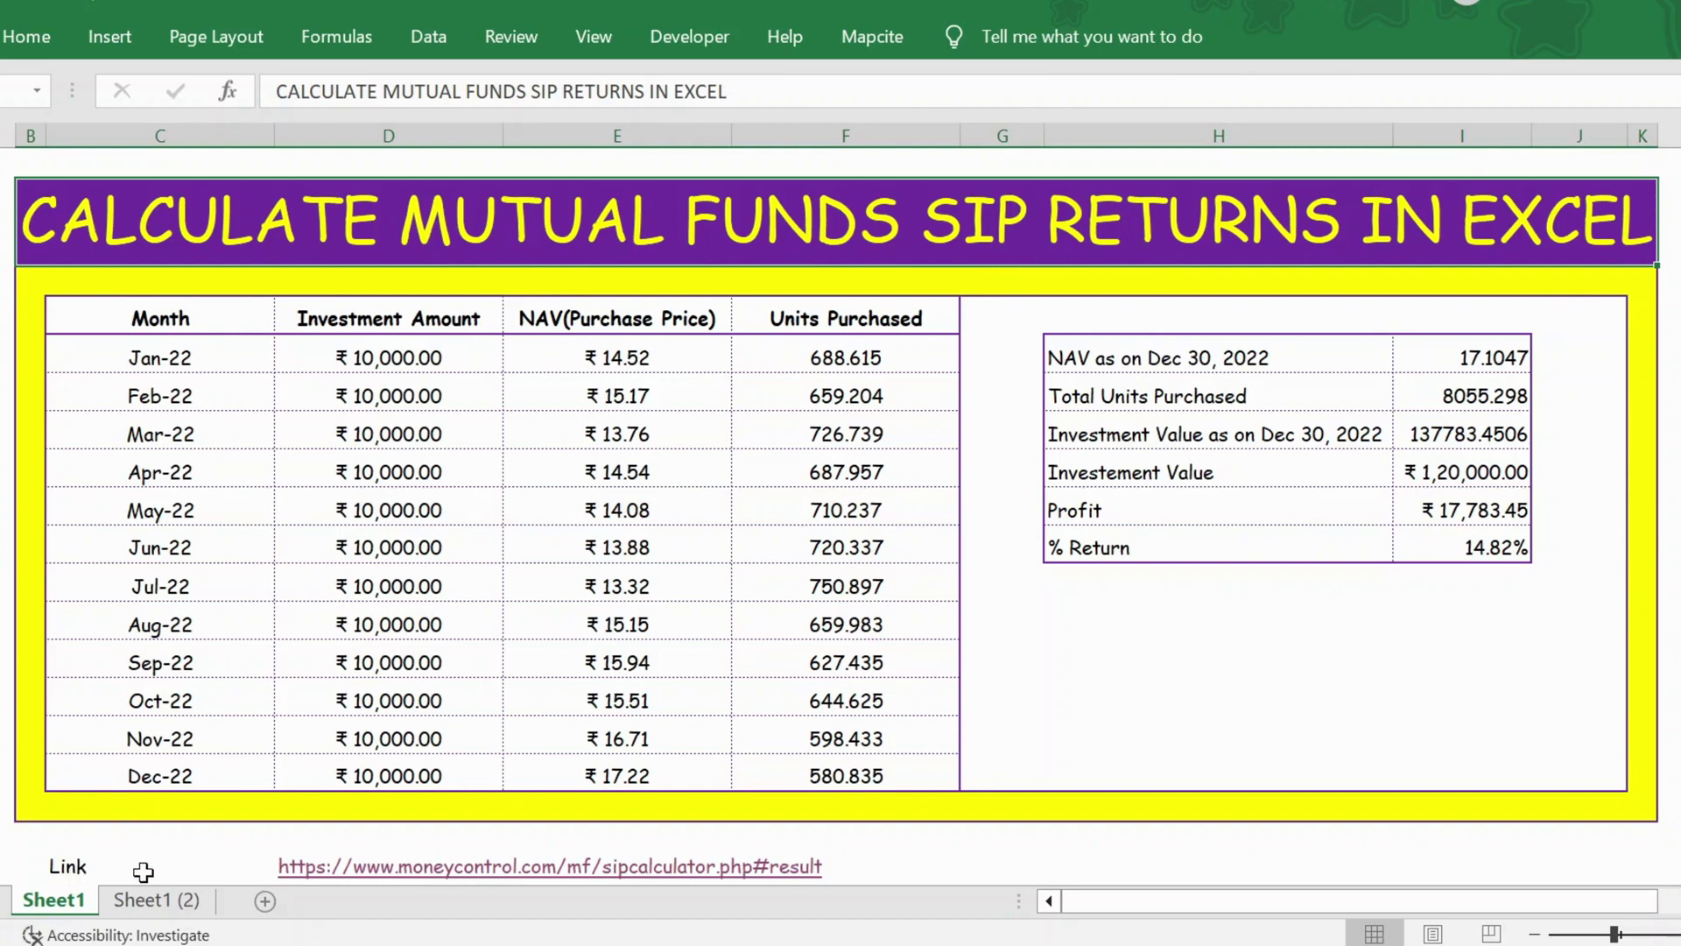
Open the moneycontrol.com SIP calculator link from the sheet's Link row
left_click(298, 871)
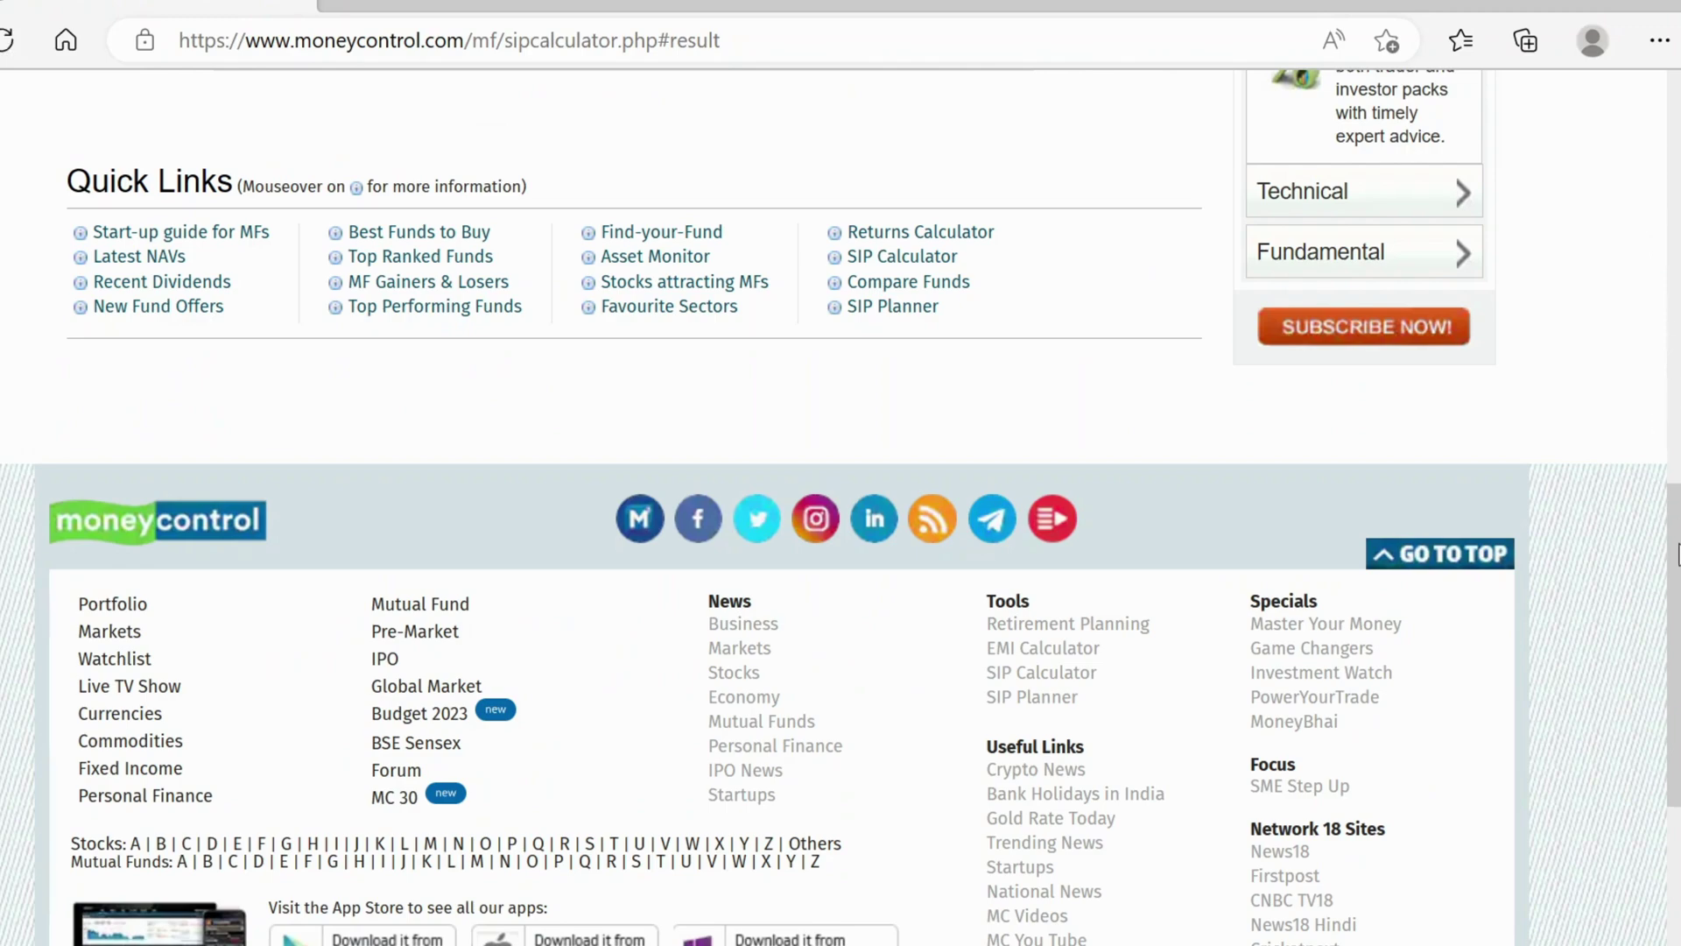
Choose LIC Mutual Fund as the fund house in the SIP calculator
scroll(1677, 554, "up", 8)
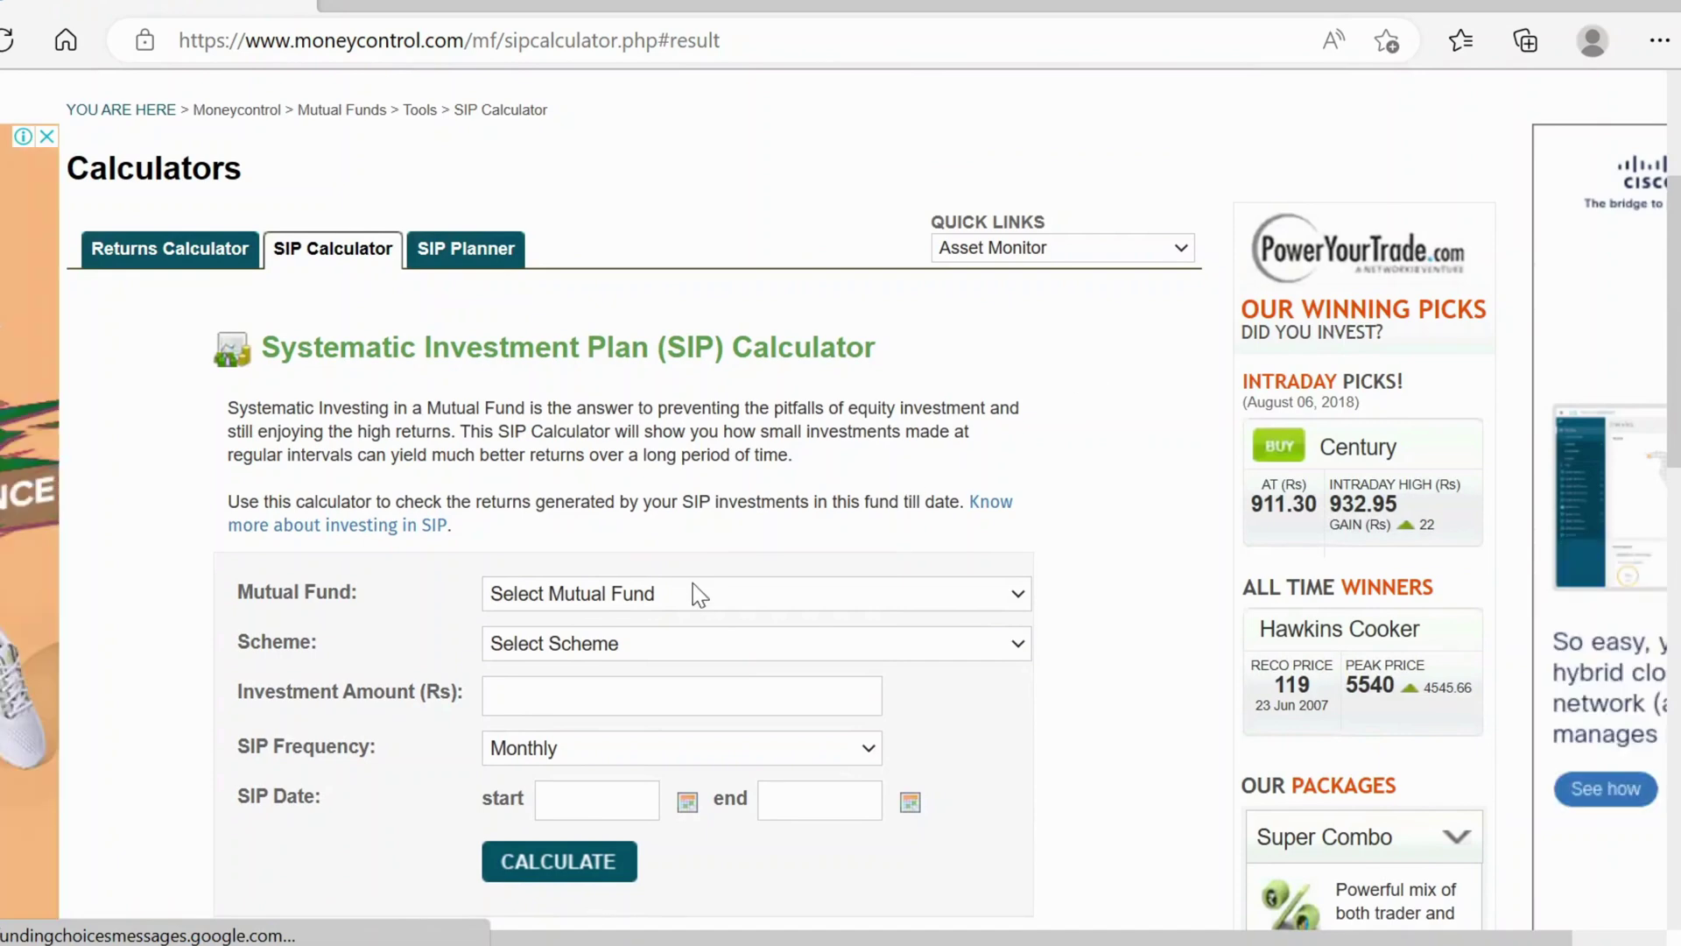
left_click(654, 594)
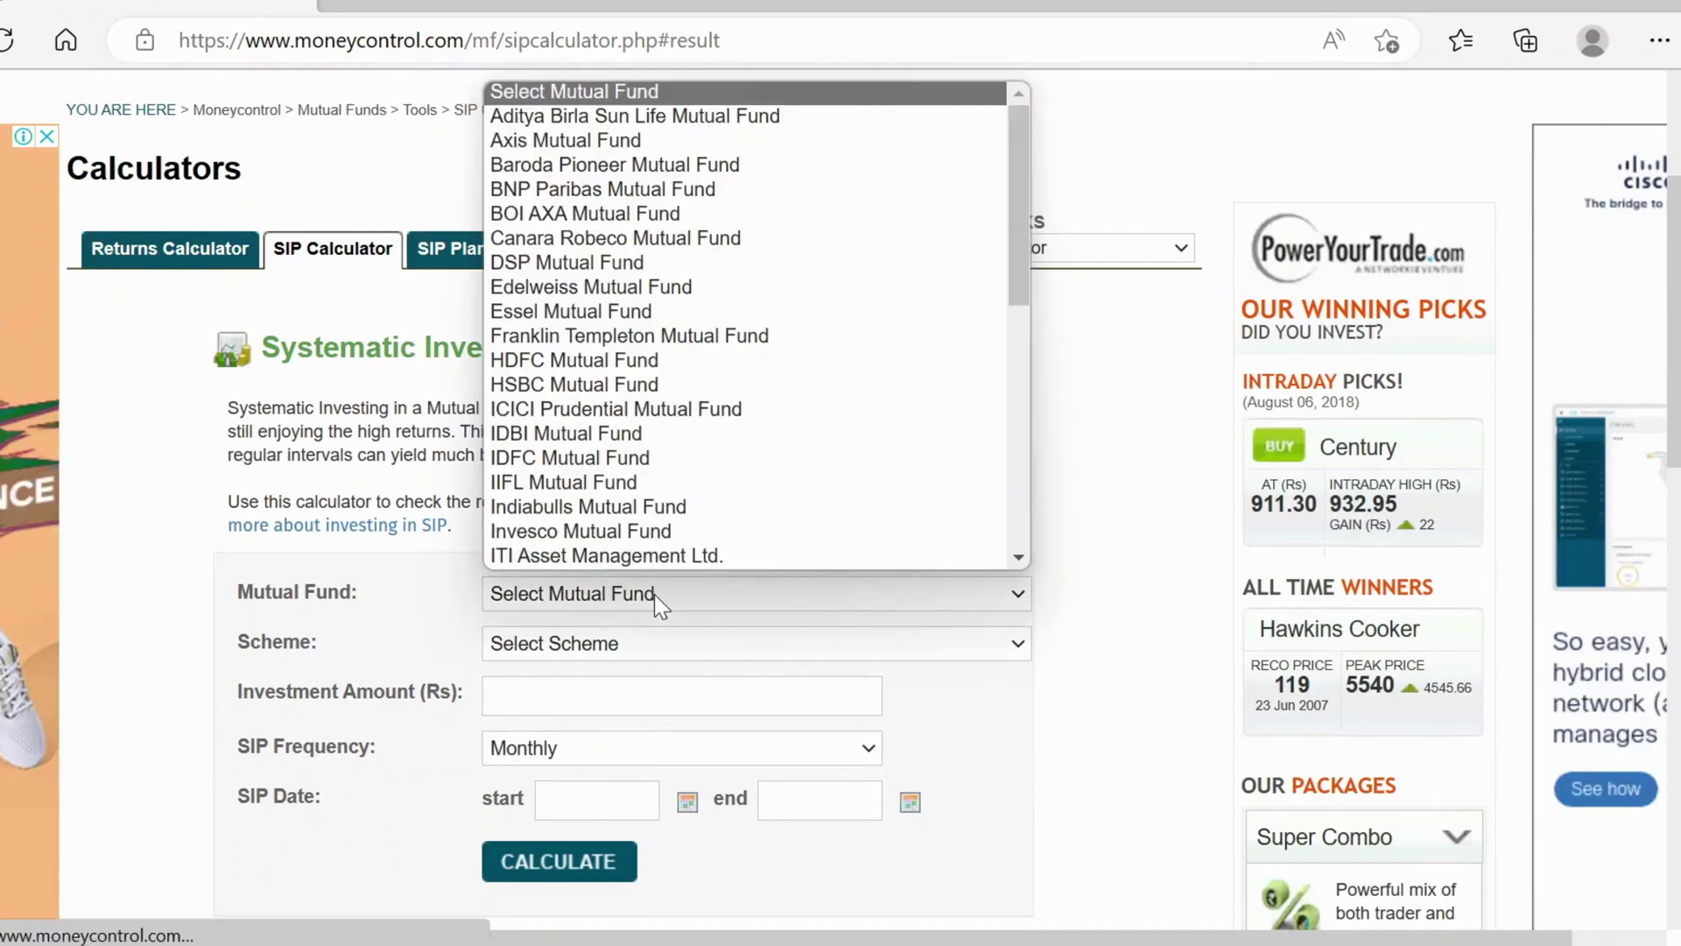
left_click(1017, 520)
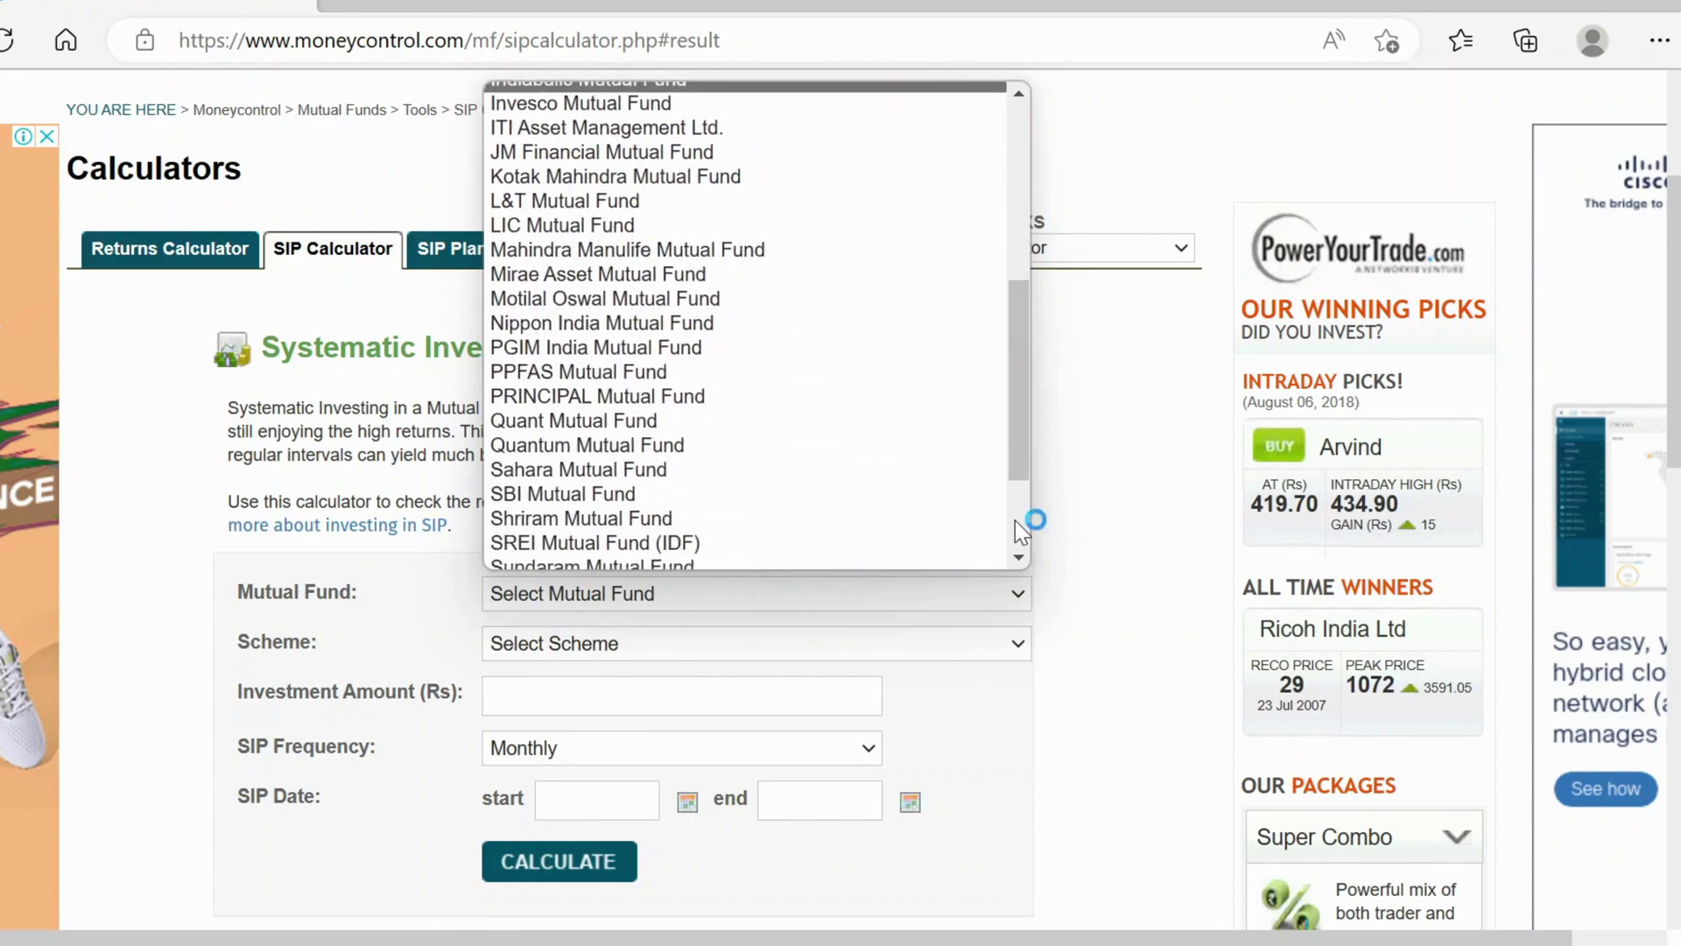
left_click(618, 227)
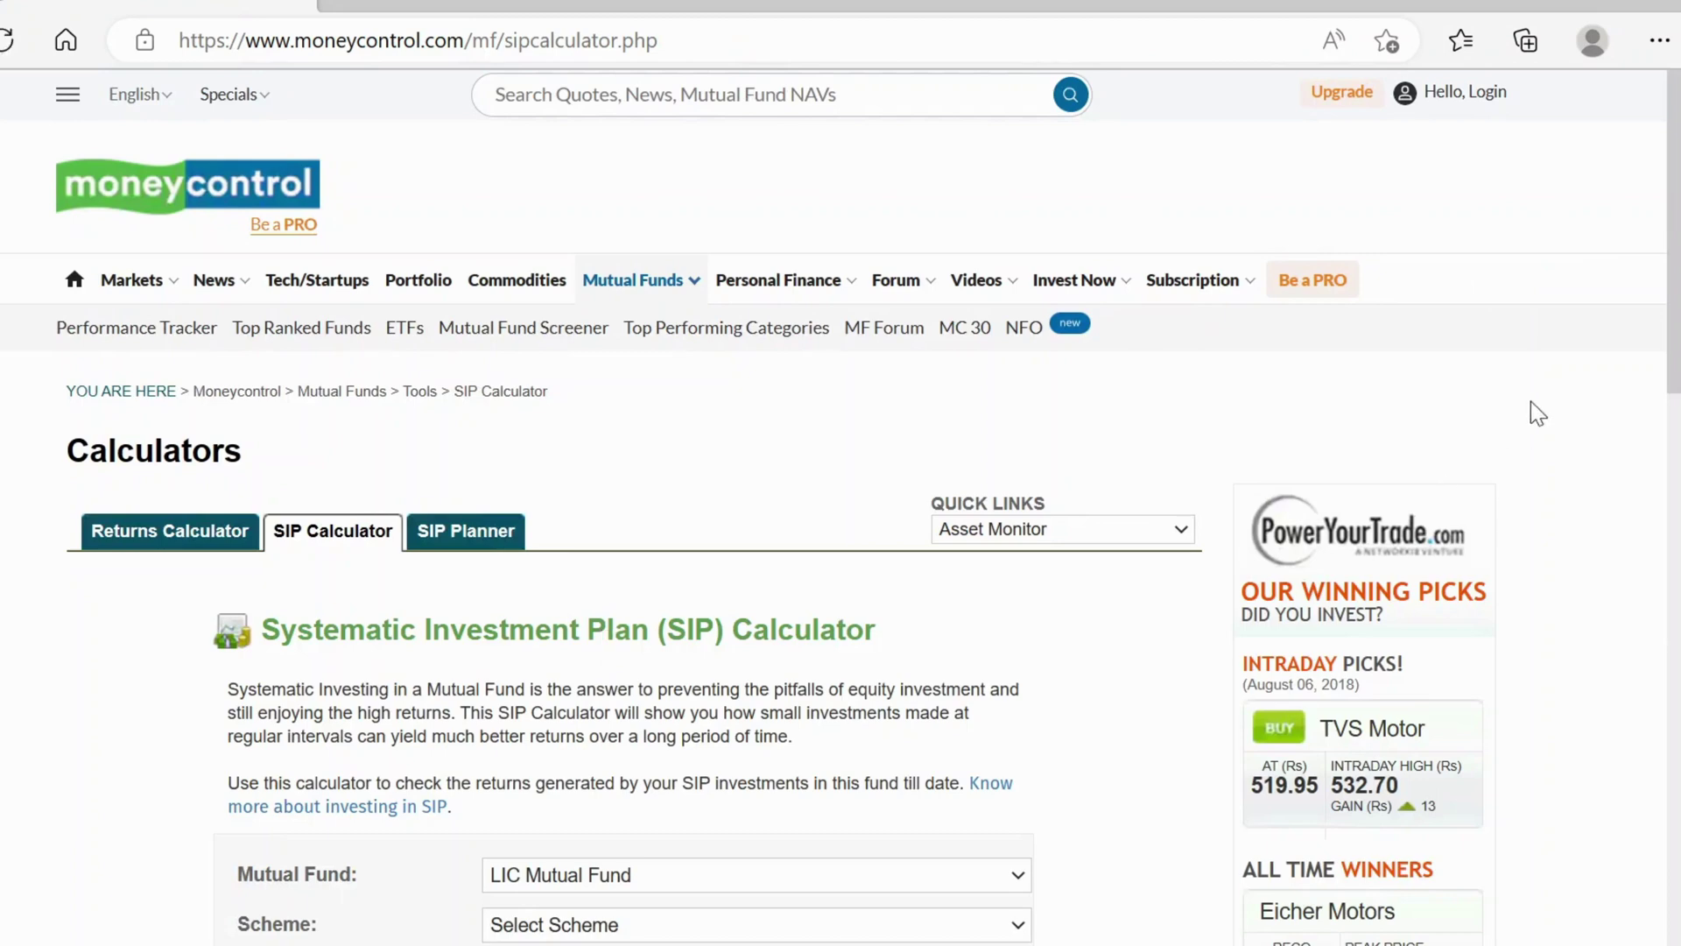
Select the LIC MF Banking & Financial Services Fund - Direct Plan (D) scheme
left_click_drag(1676, 313, 1675, 514)
left_click(923, 386)
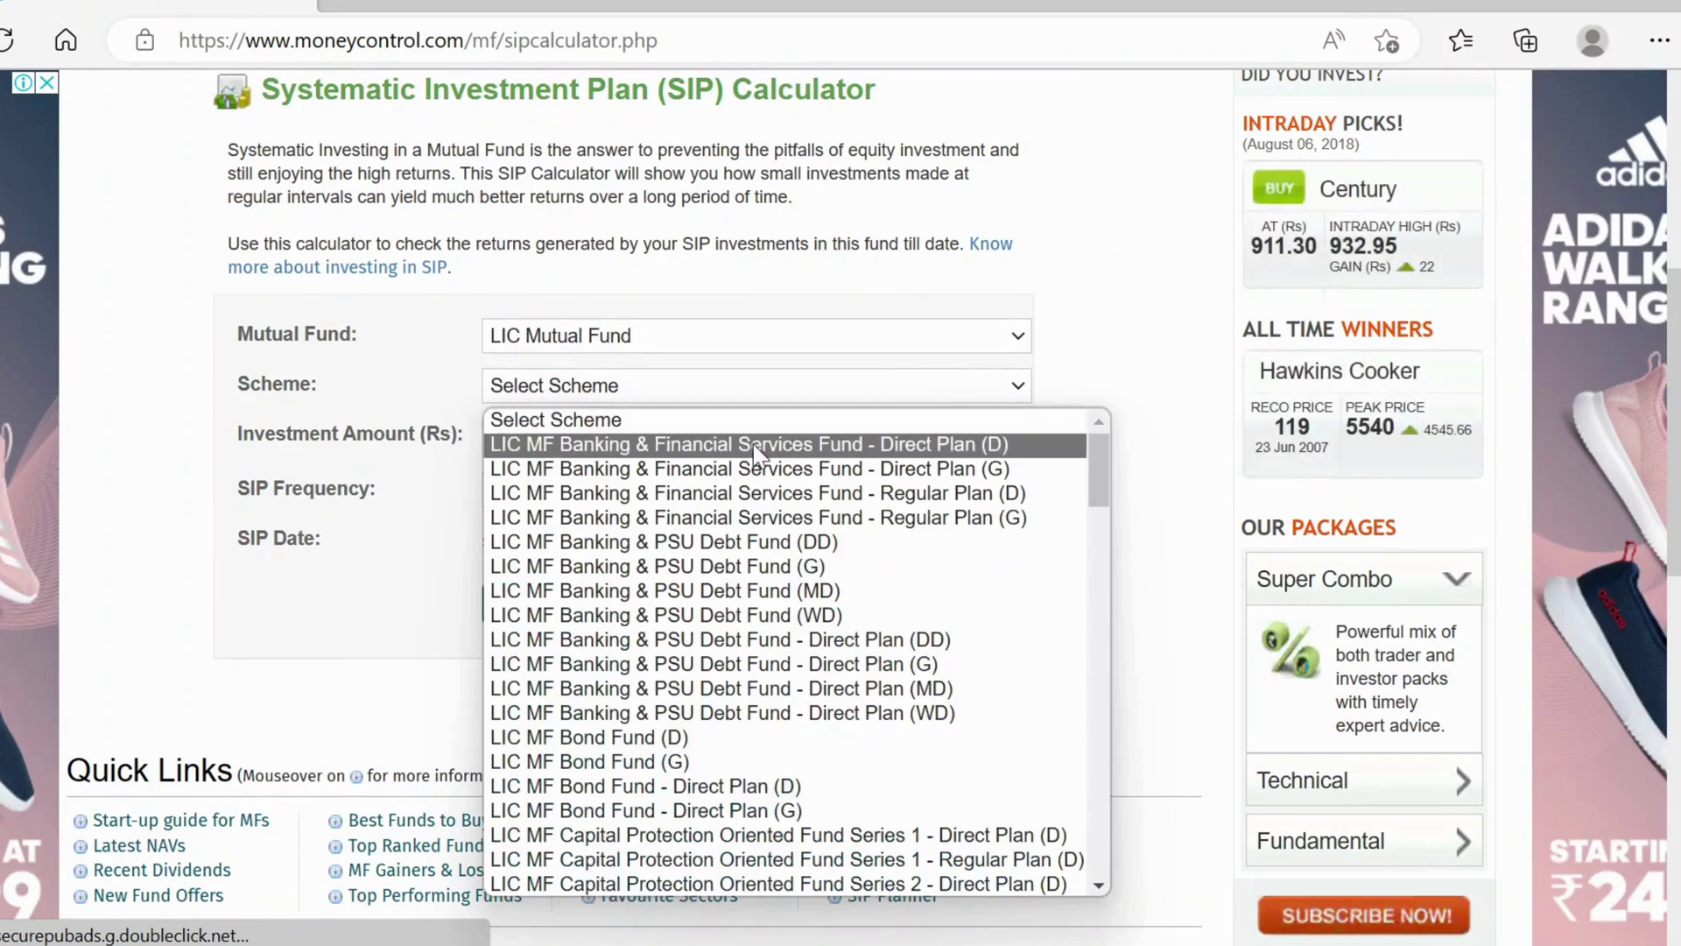
left_click(955, 448)
scroll(623, 442, "up", 6)
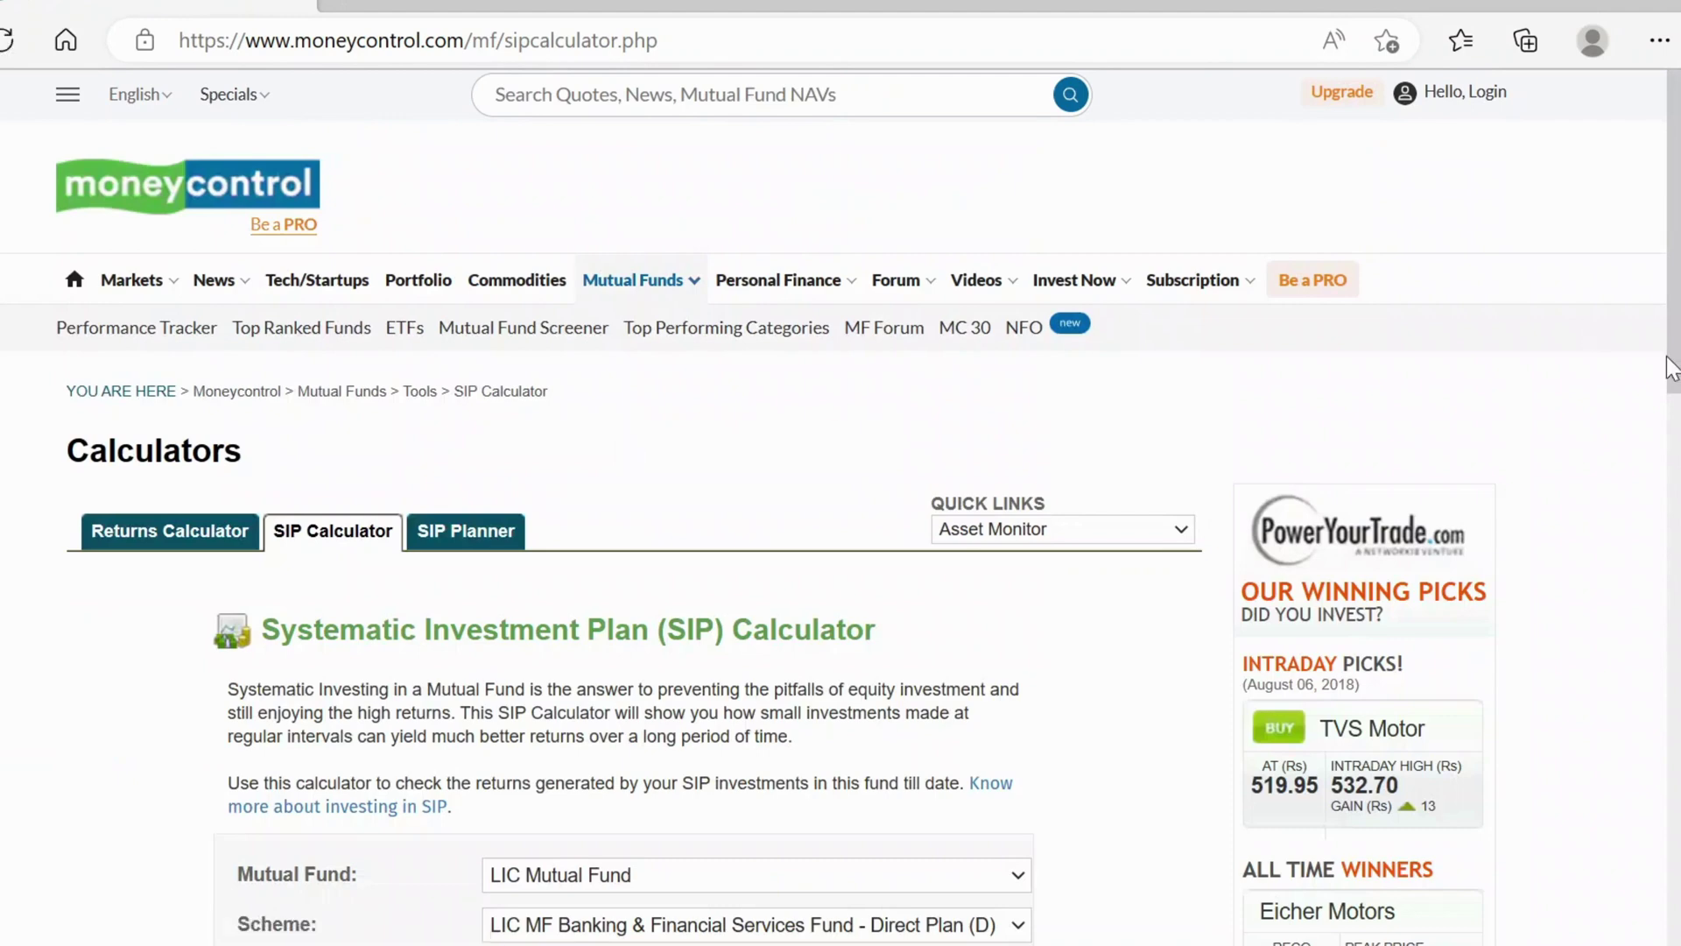
key("ctrl+a")
scroll(1670, 390, "down", 1)
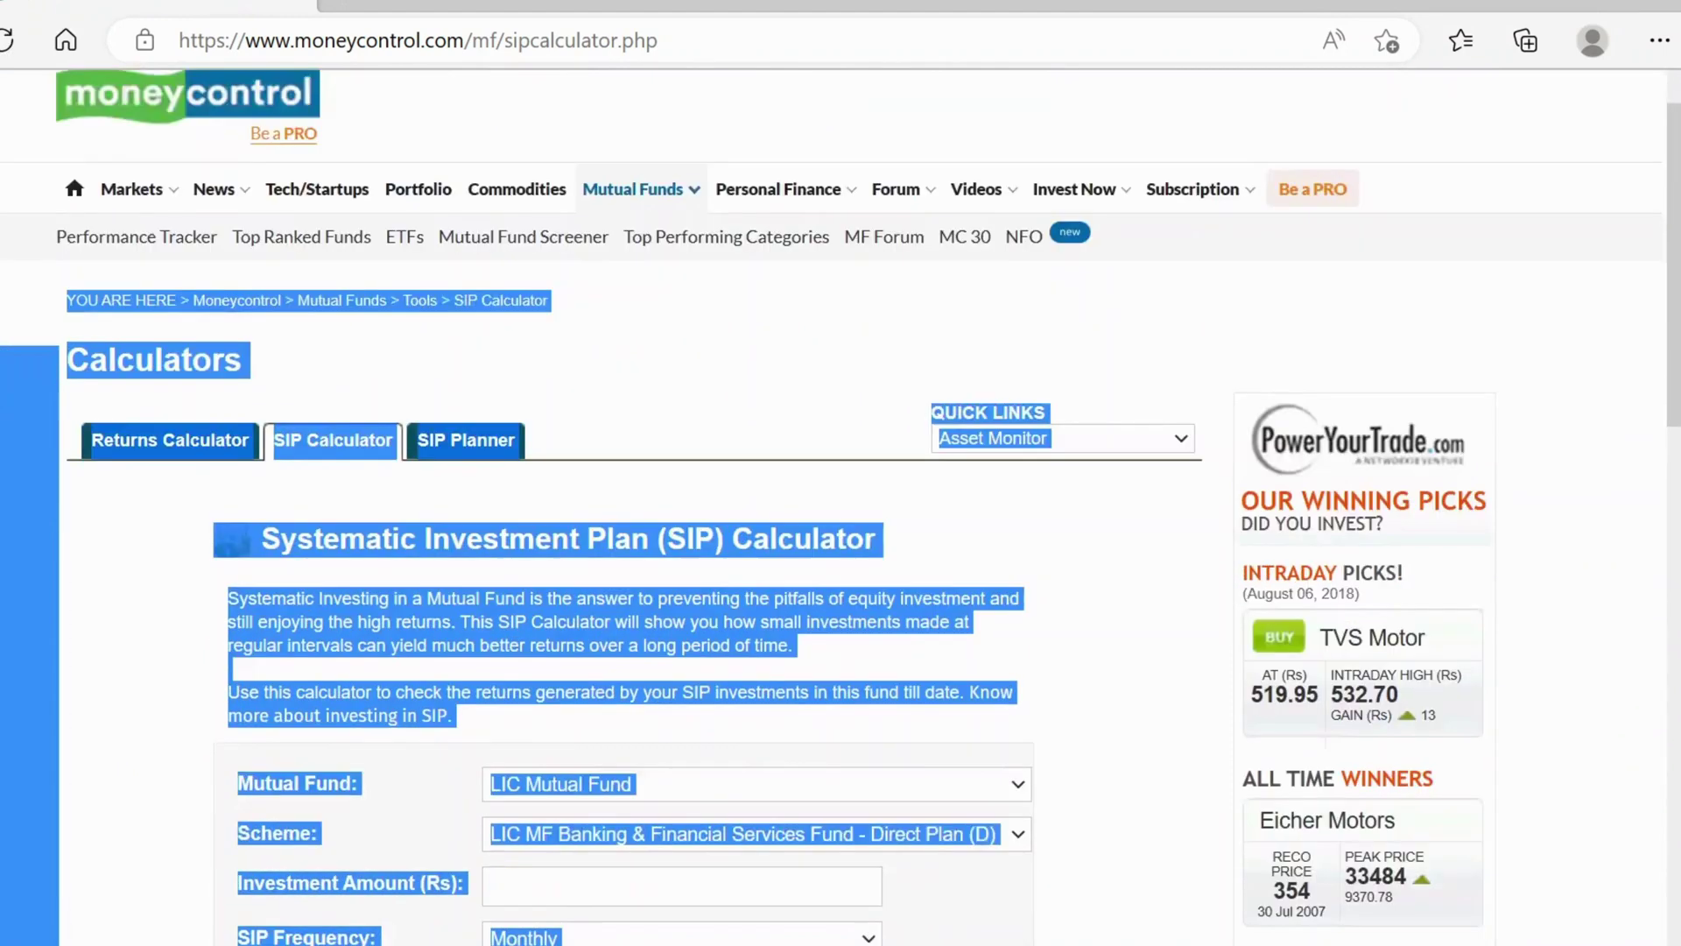
scroll(1115, 451, "down", 6)
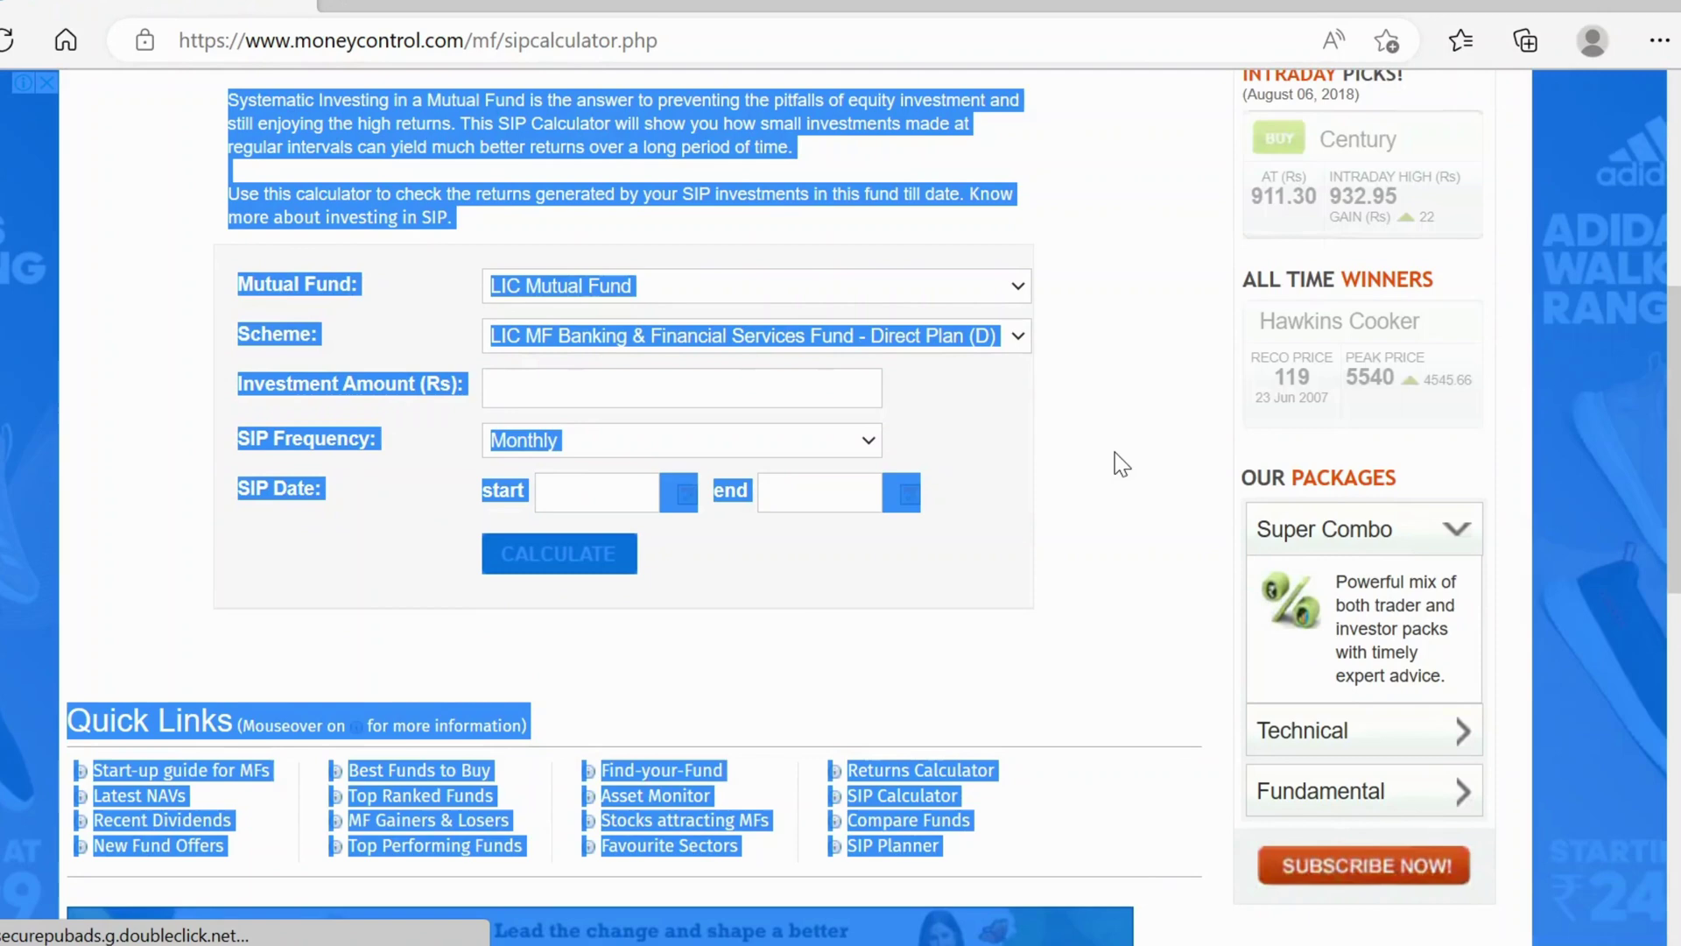
Fill the investment amount with 10000 and keep the SIP frequency Monthly
left_click(1116, 451)
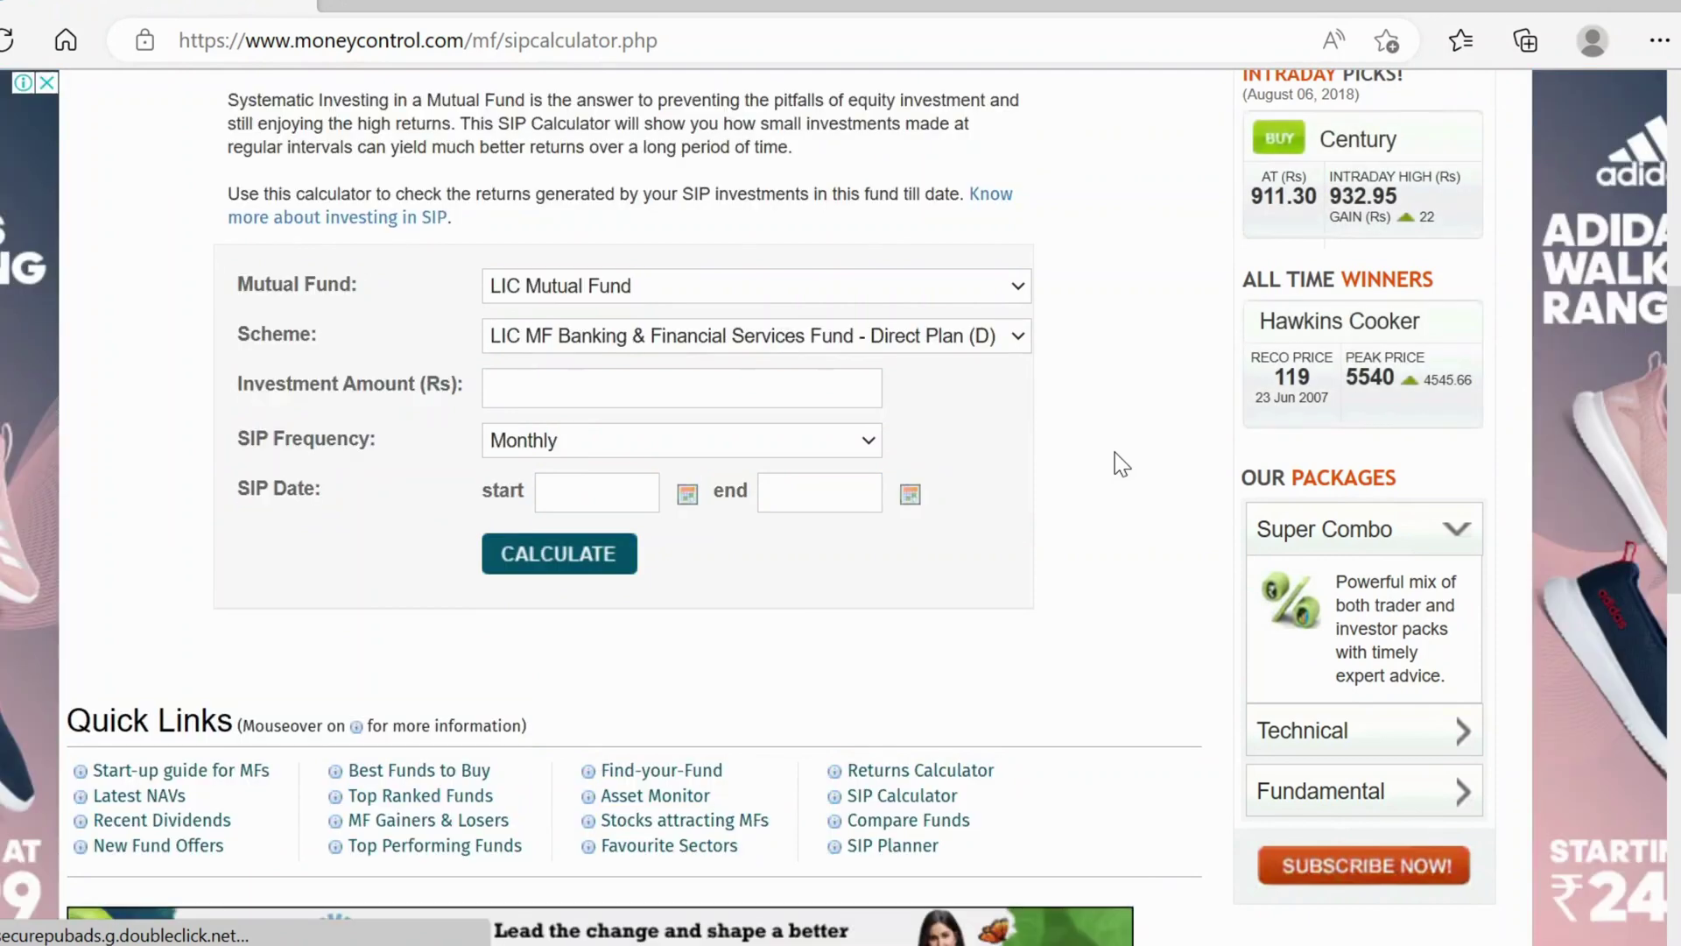
left_click(523, 376)
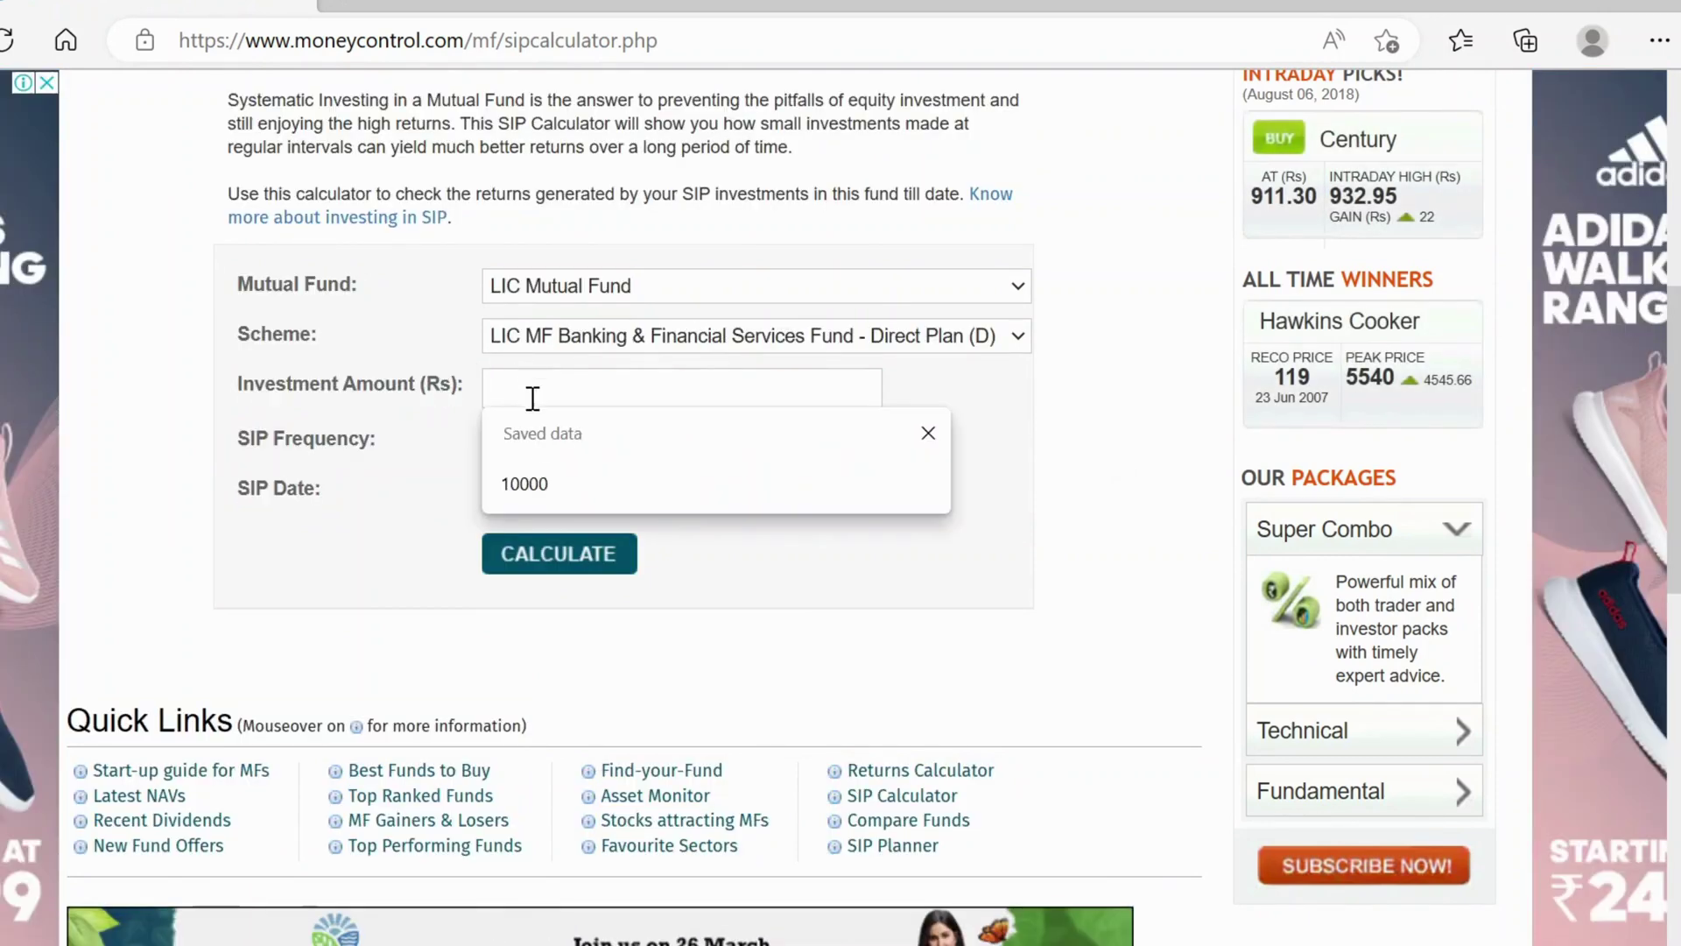
left_click(517, 480)
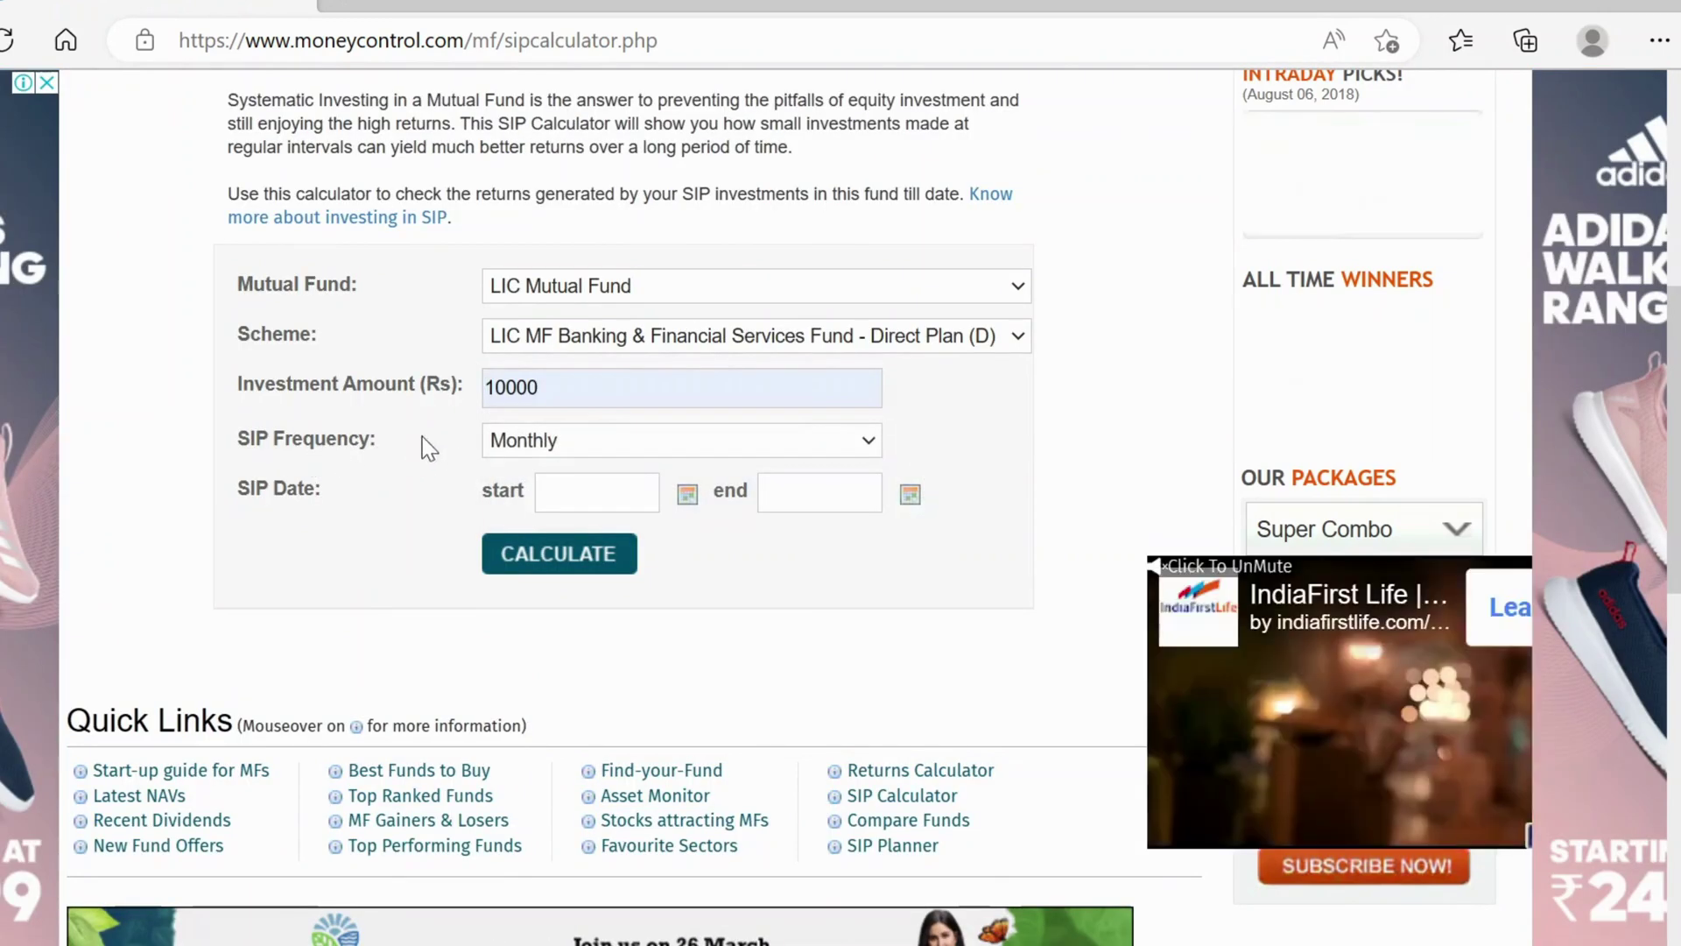
left_click(560, 442)
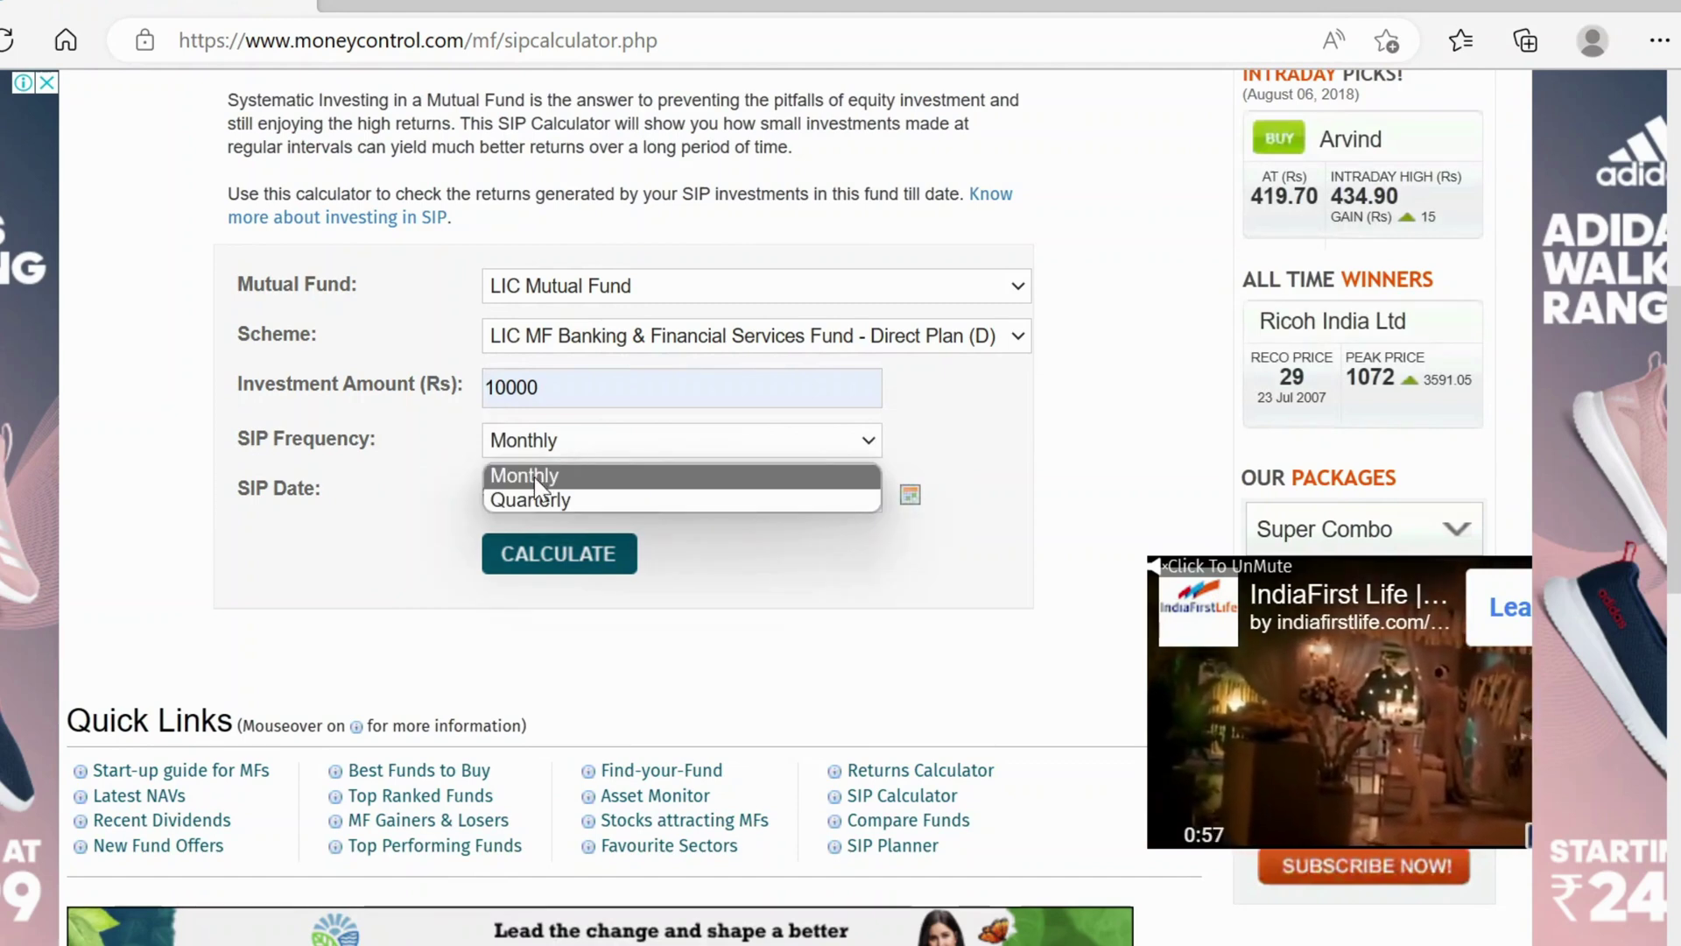
left_click(444, 493)
Set the SIP period from 2022-01-01 to 2022-12-31 and calculate the returns
left_click(577, 496)
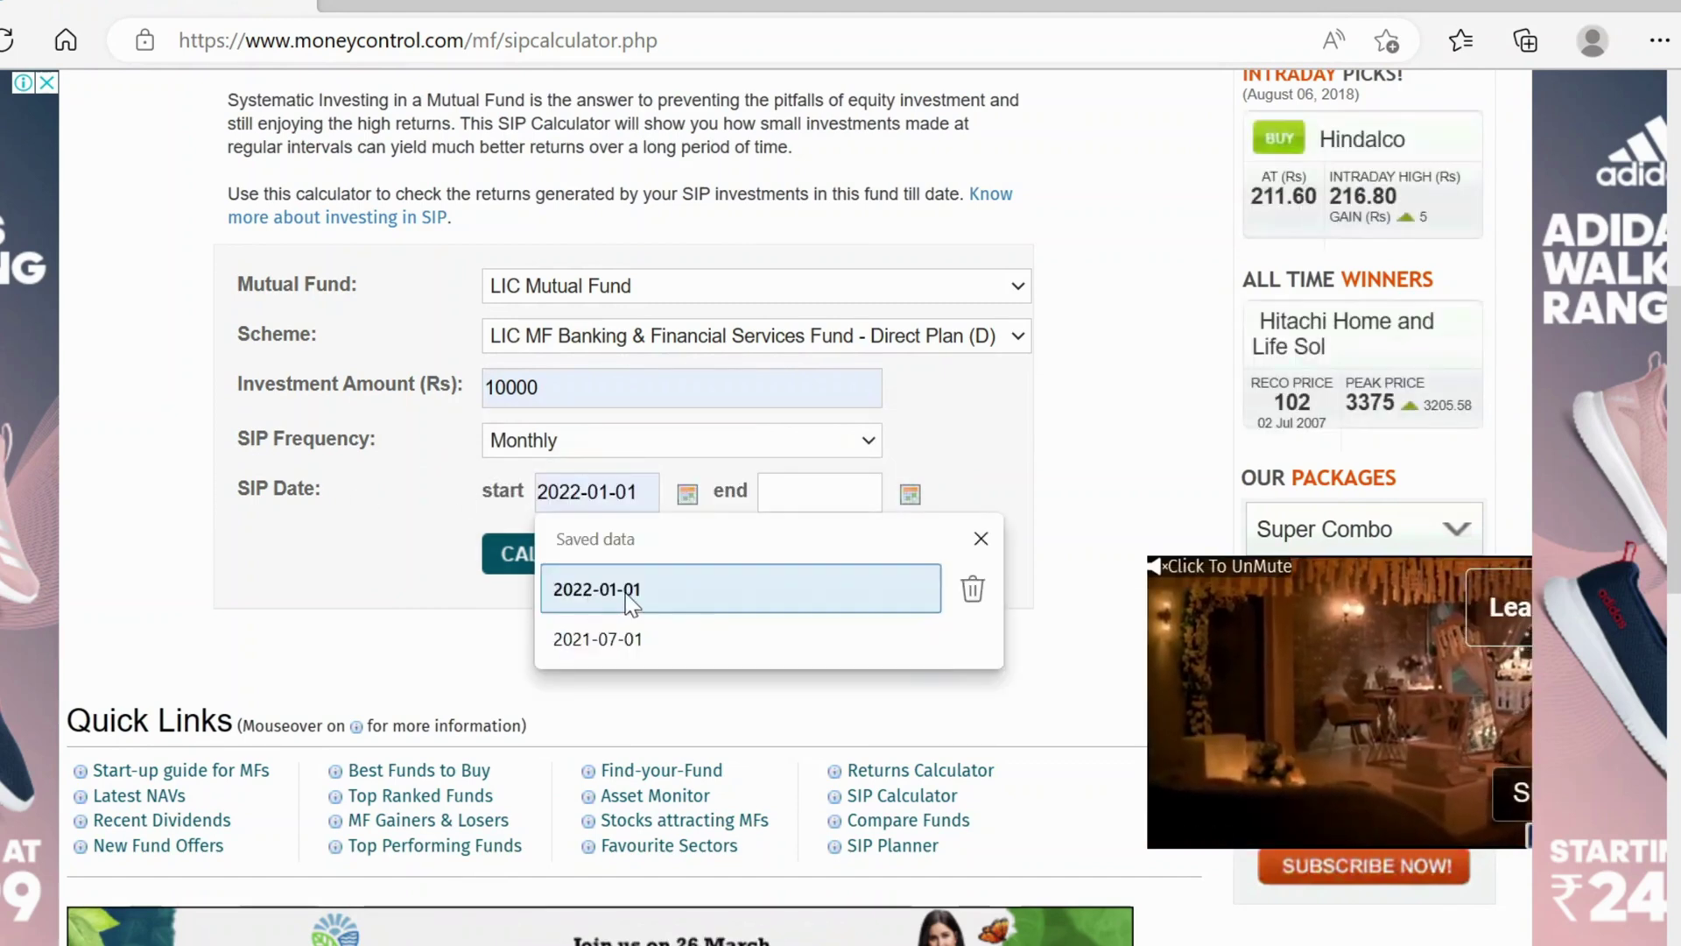
left_click(627, 592)
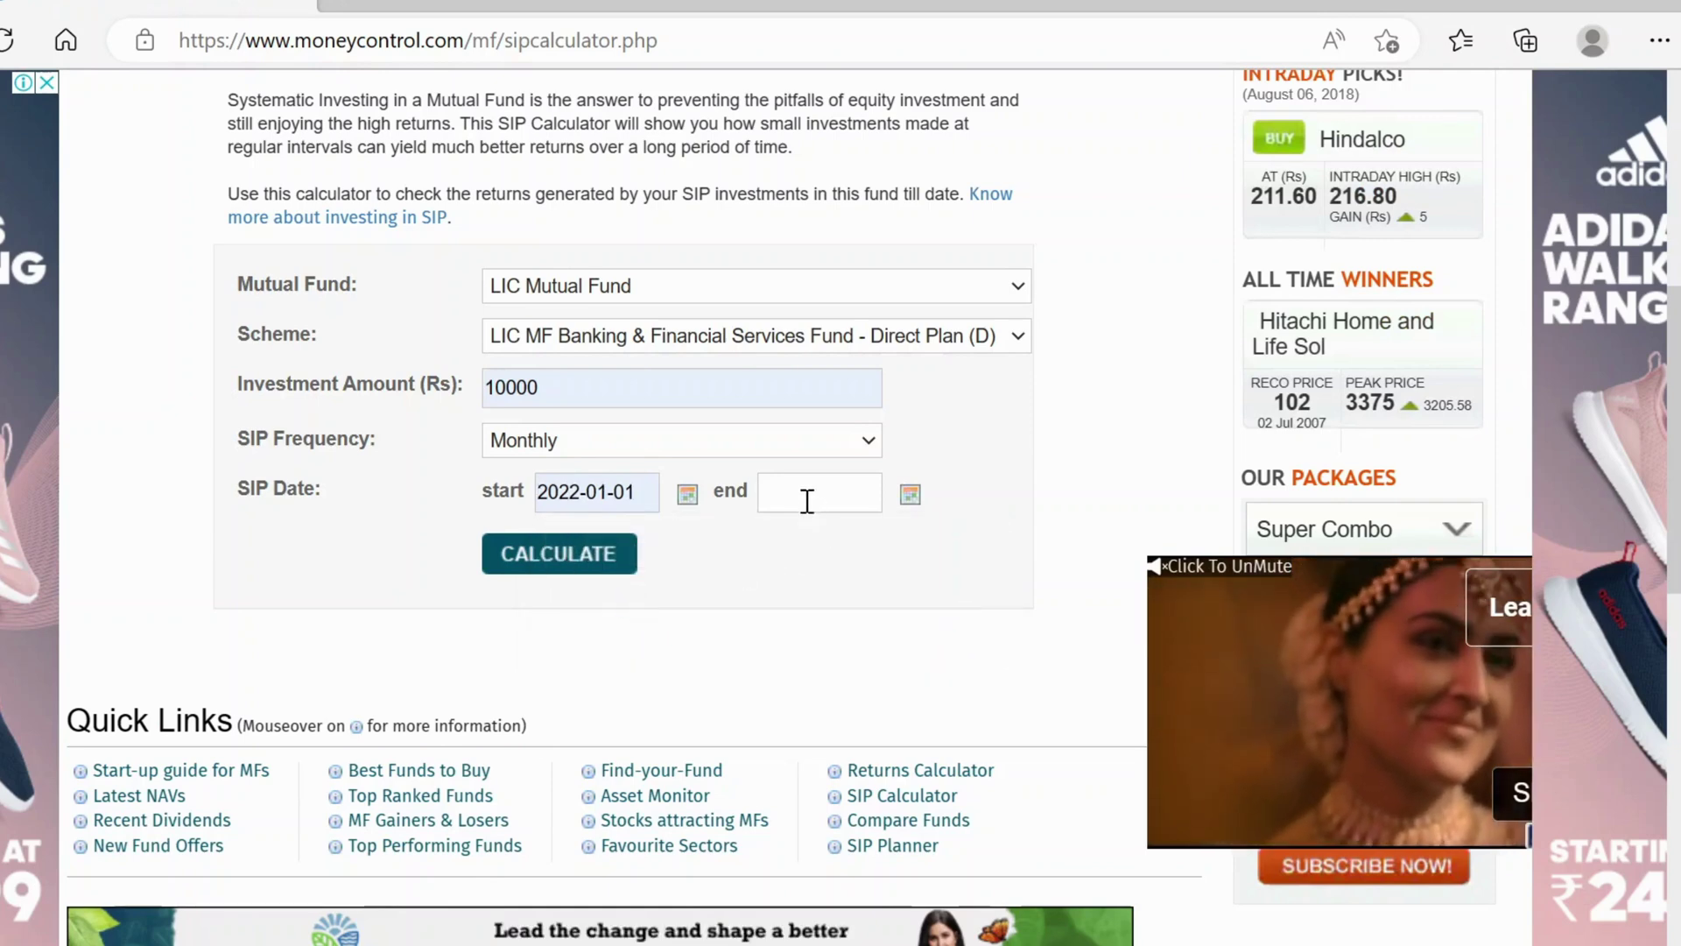
left_click(802, 492)
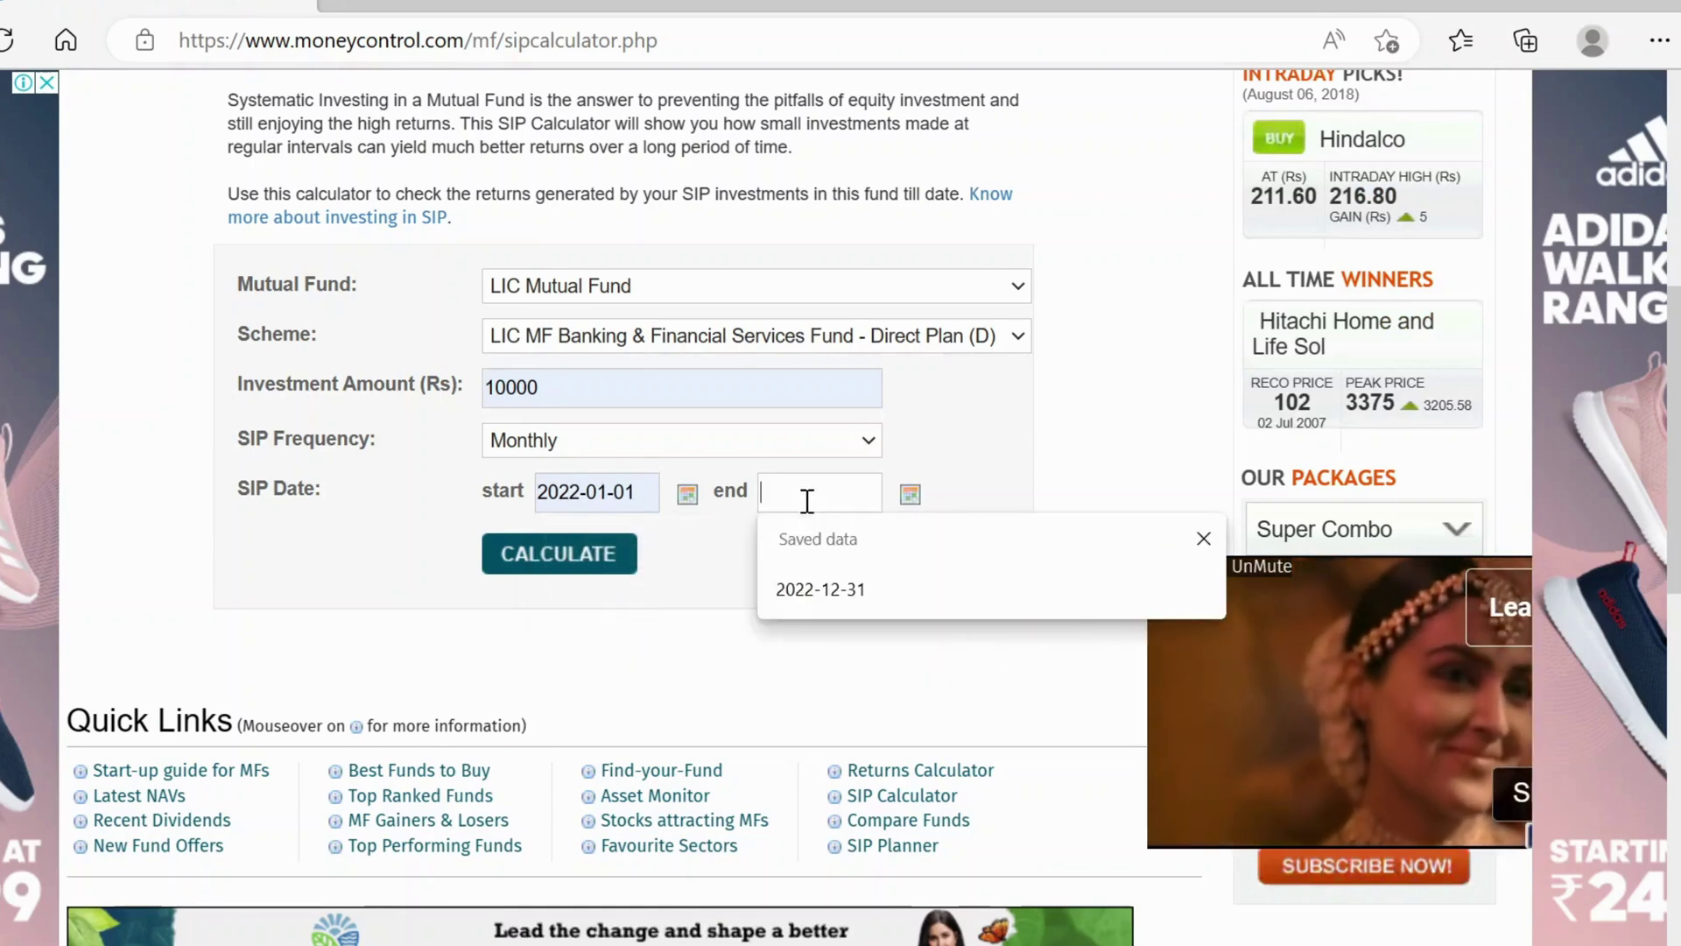
left_click(836, 603)
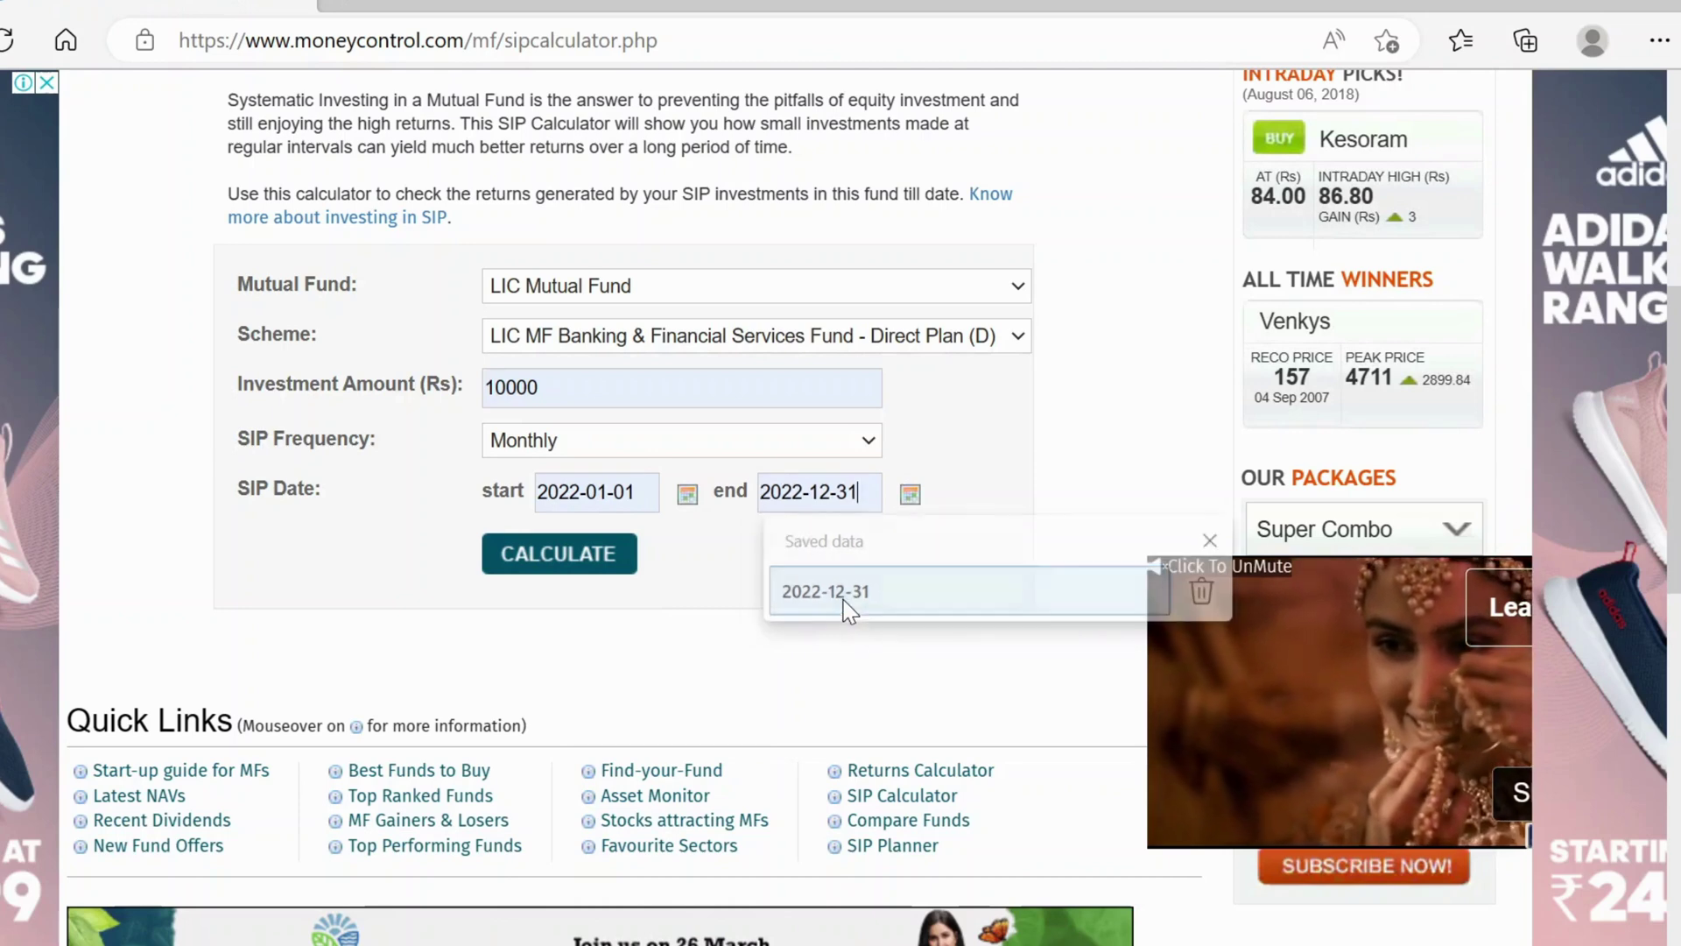
left_click(560, 555)
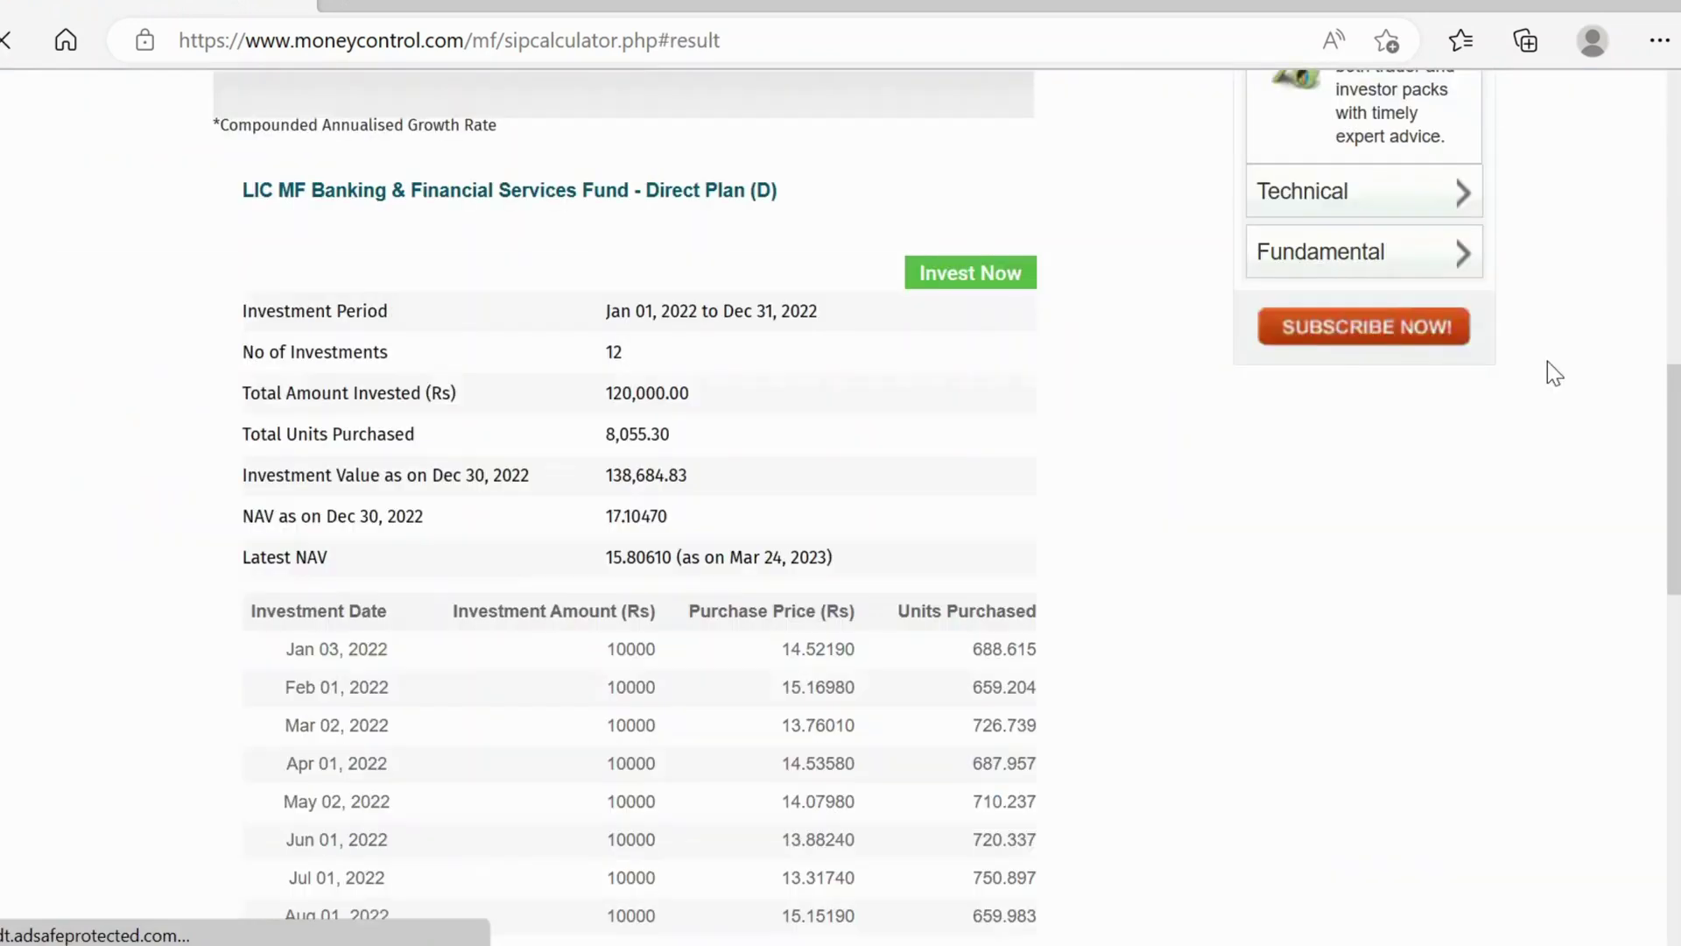
Review the SIP results and highlight the total units figure 8,055.30
scroll(1676, 391, "down", 4)
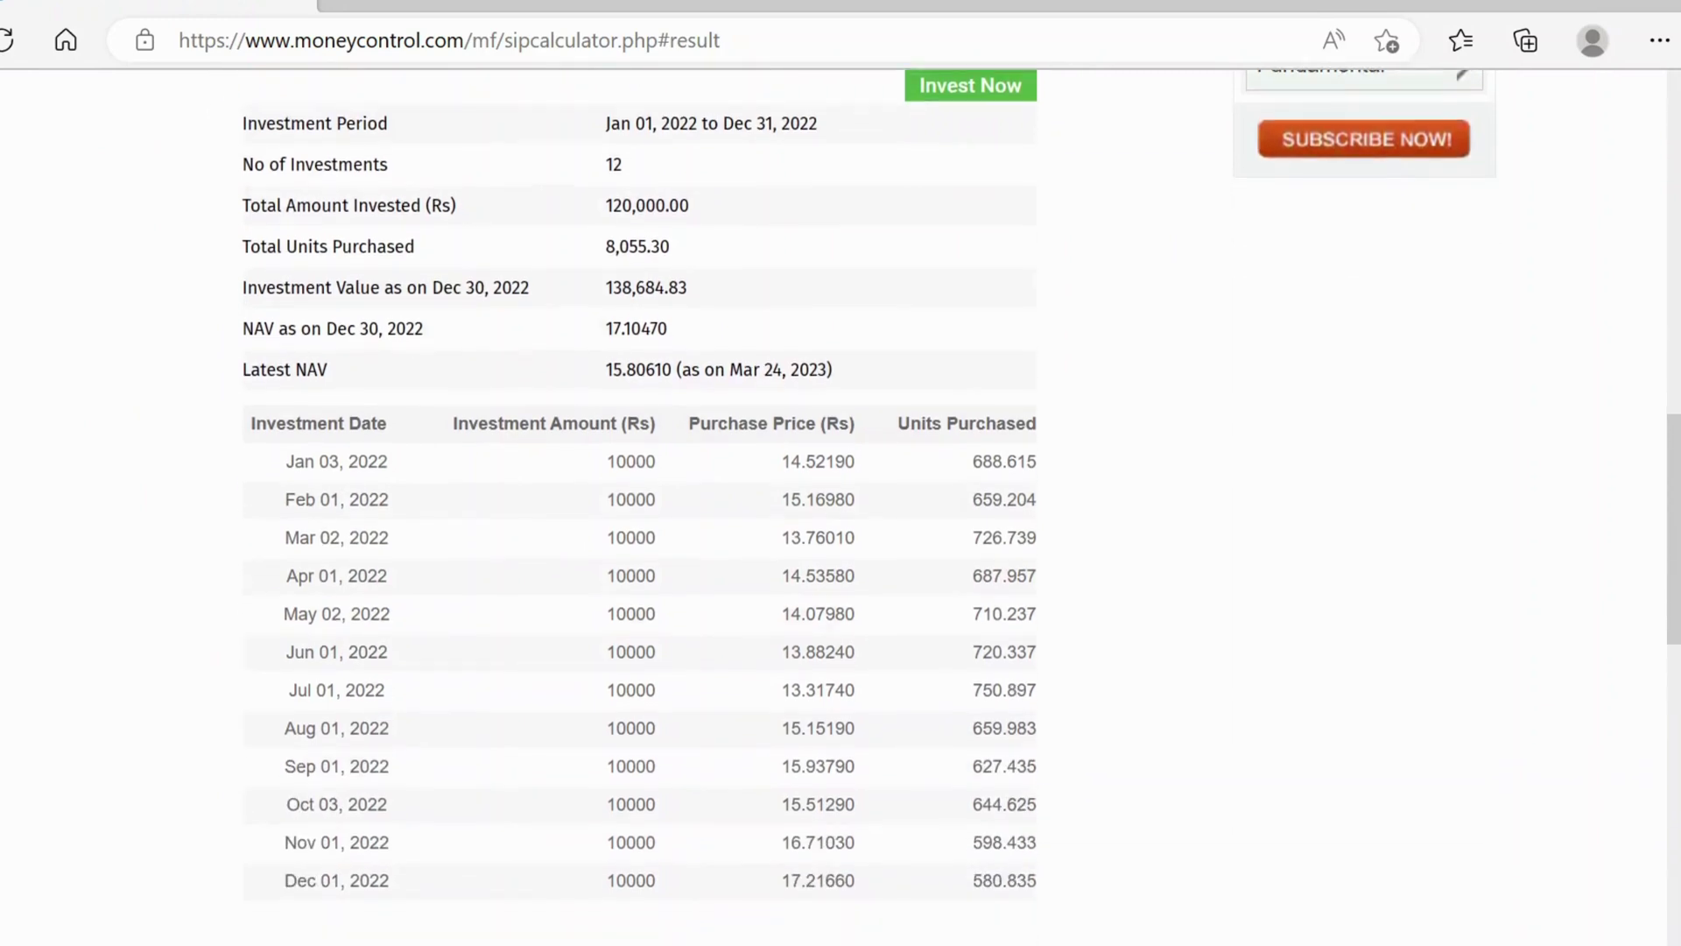
scroll(1676, 391, "up", 2)
scroll(840, 507, "down", 1)
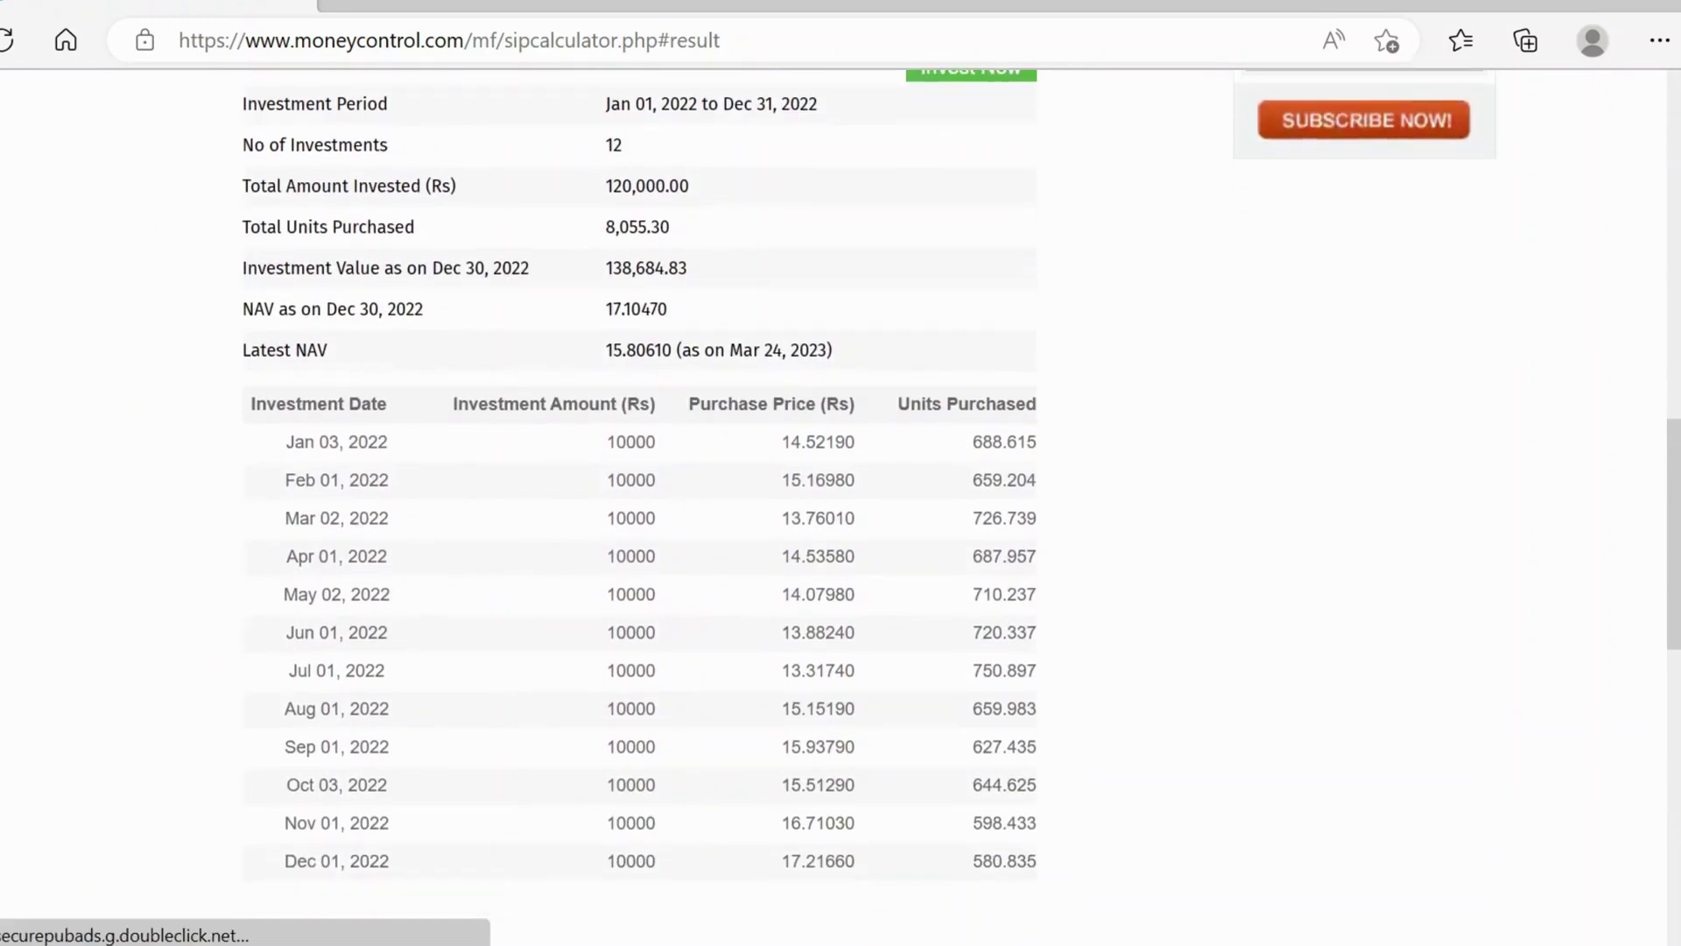
scroll(841, 507, "up", 1)
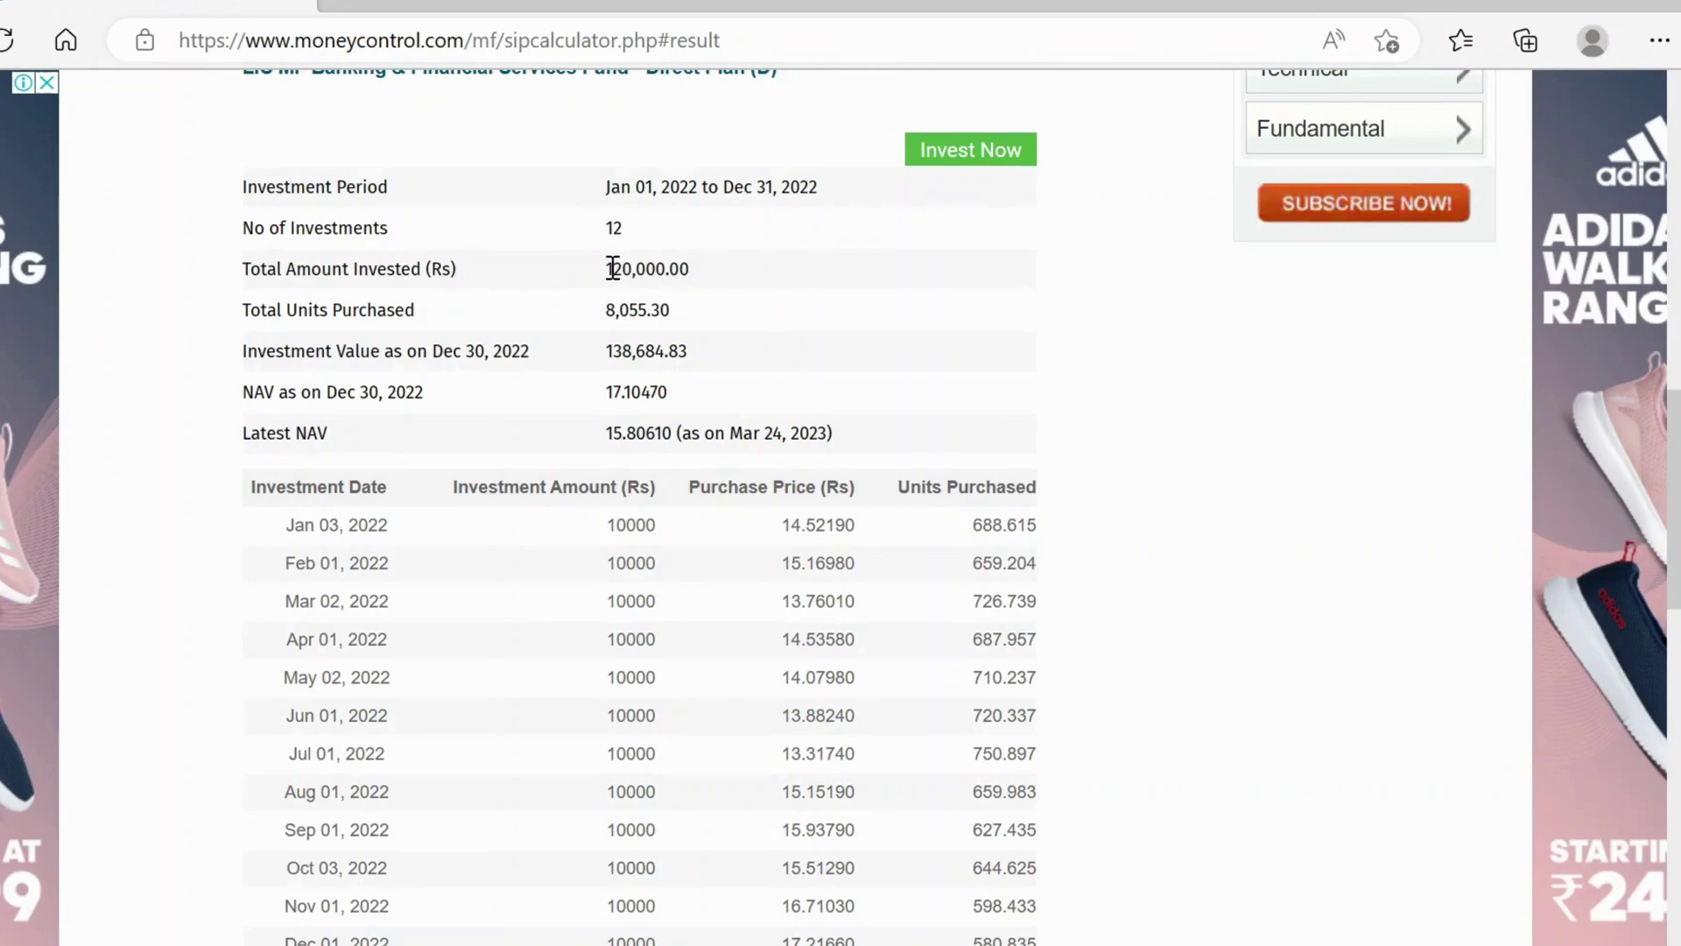
right_click(689, 271)
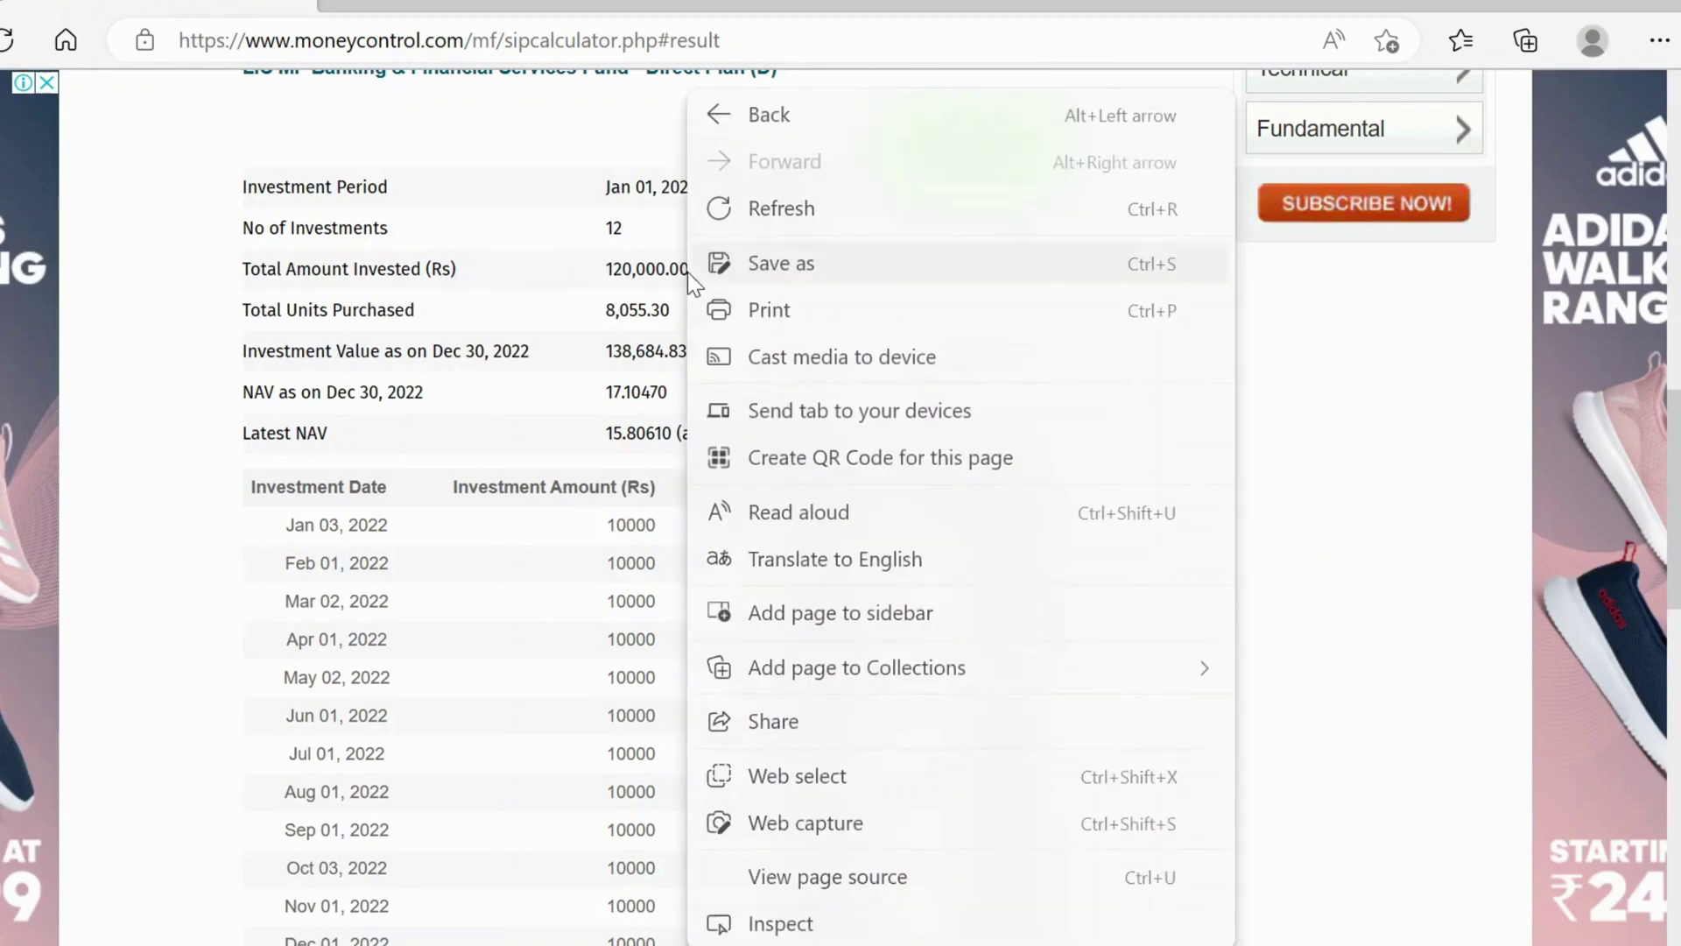
left_click(602, 277)
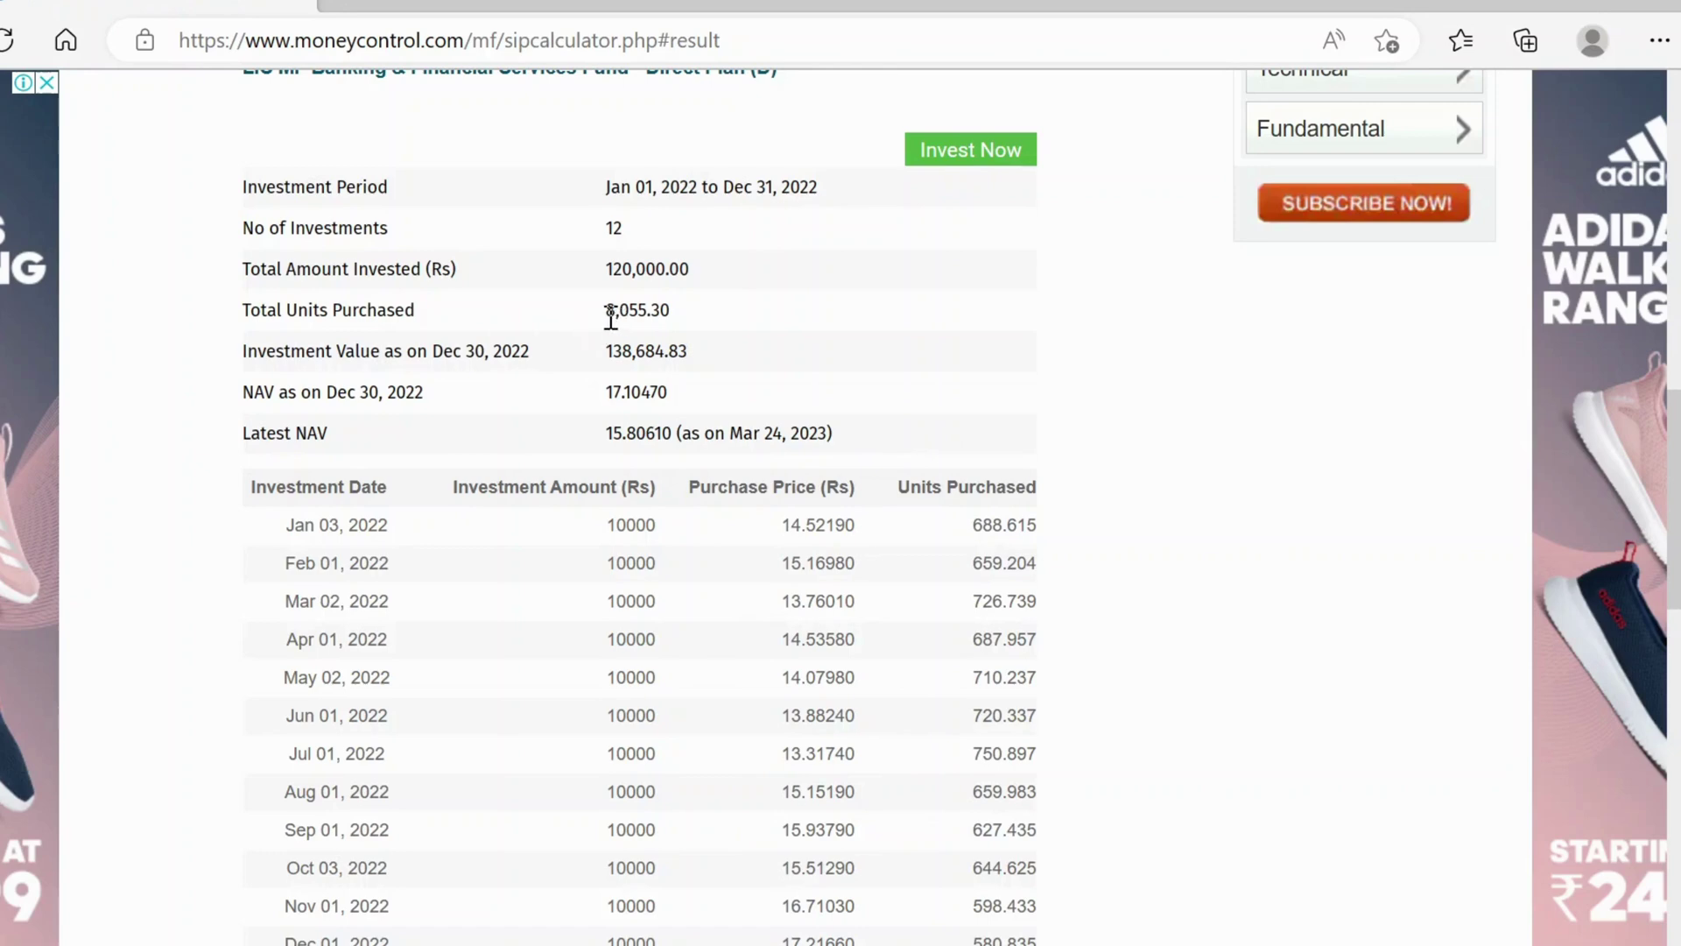
left_click_drag(607, 317, 671, 313)
left_click(423, 361)
Highlight the investment value 138,684.83 and the NAV 17.10470, then switch windows
left_click_drag(607, 355, 688, 355)
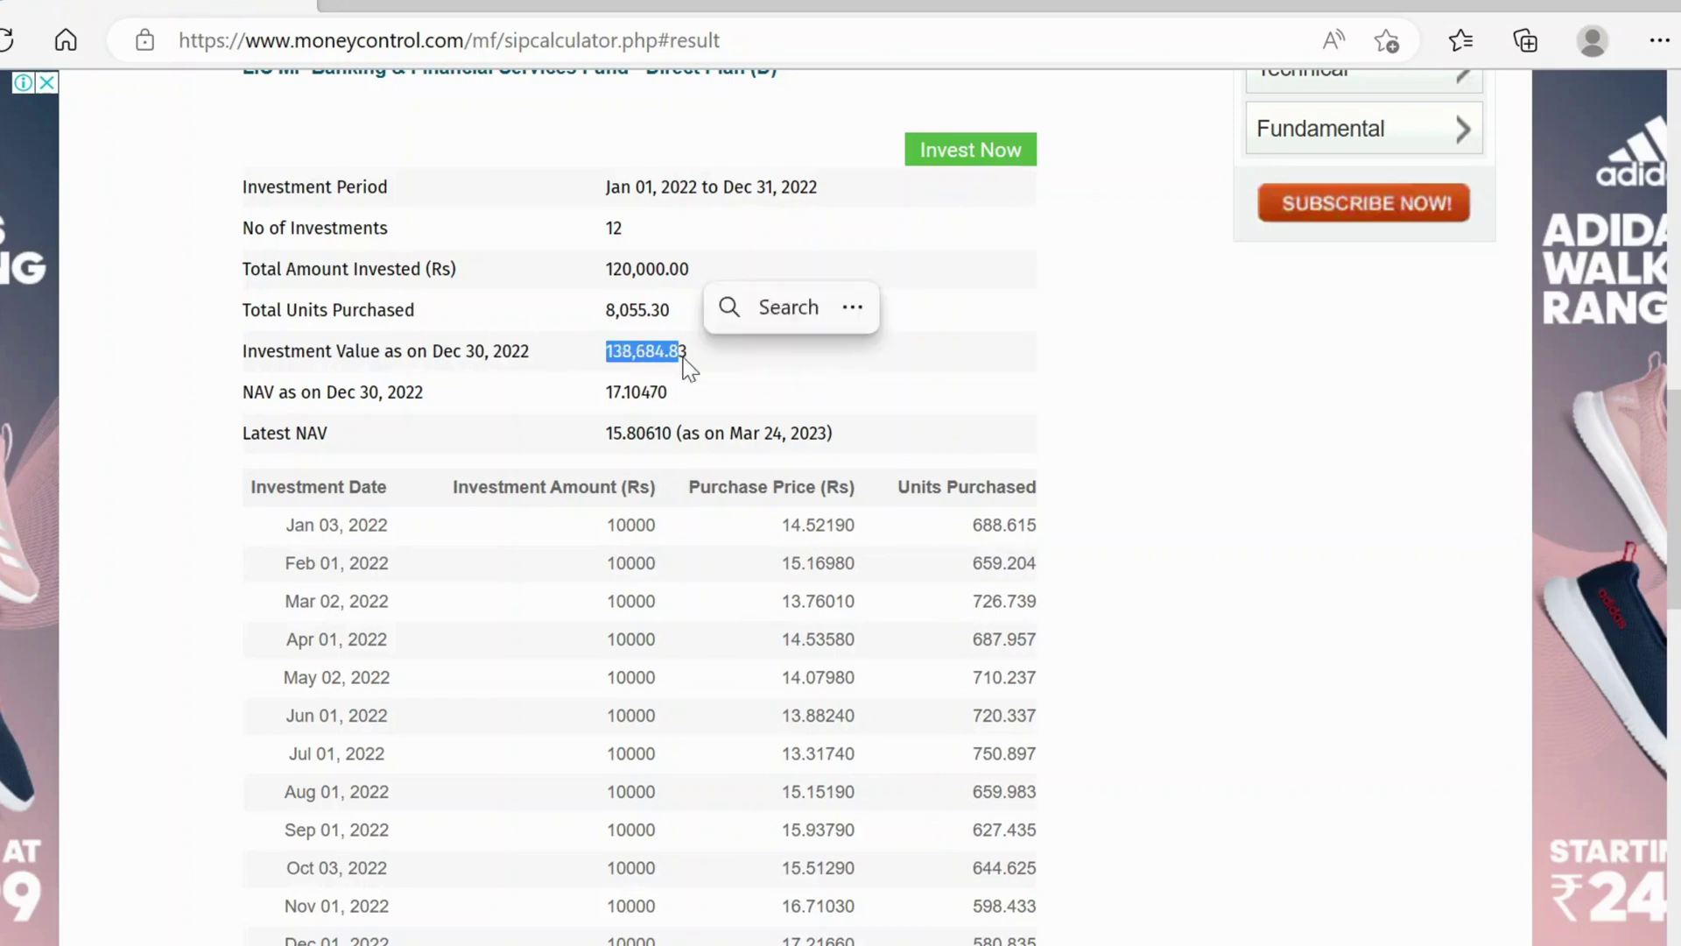
left_click(570, 407)
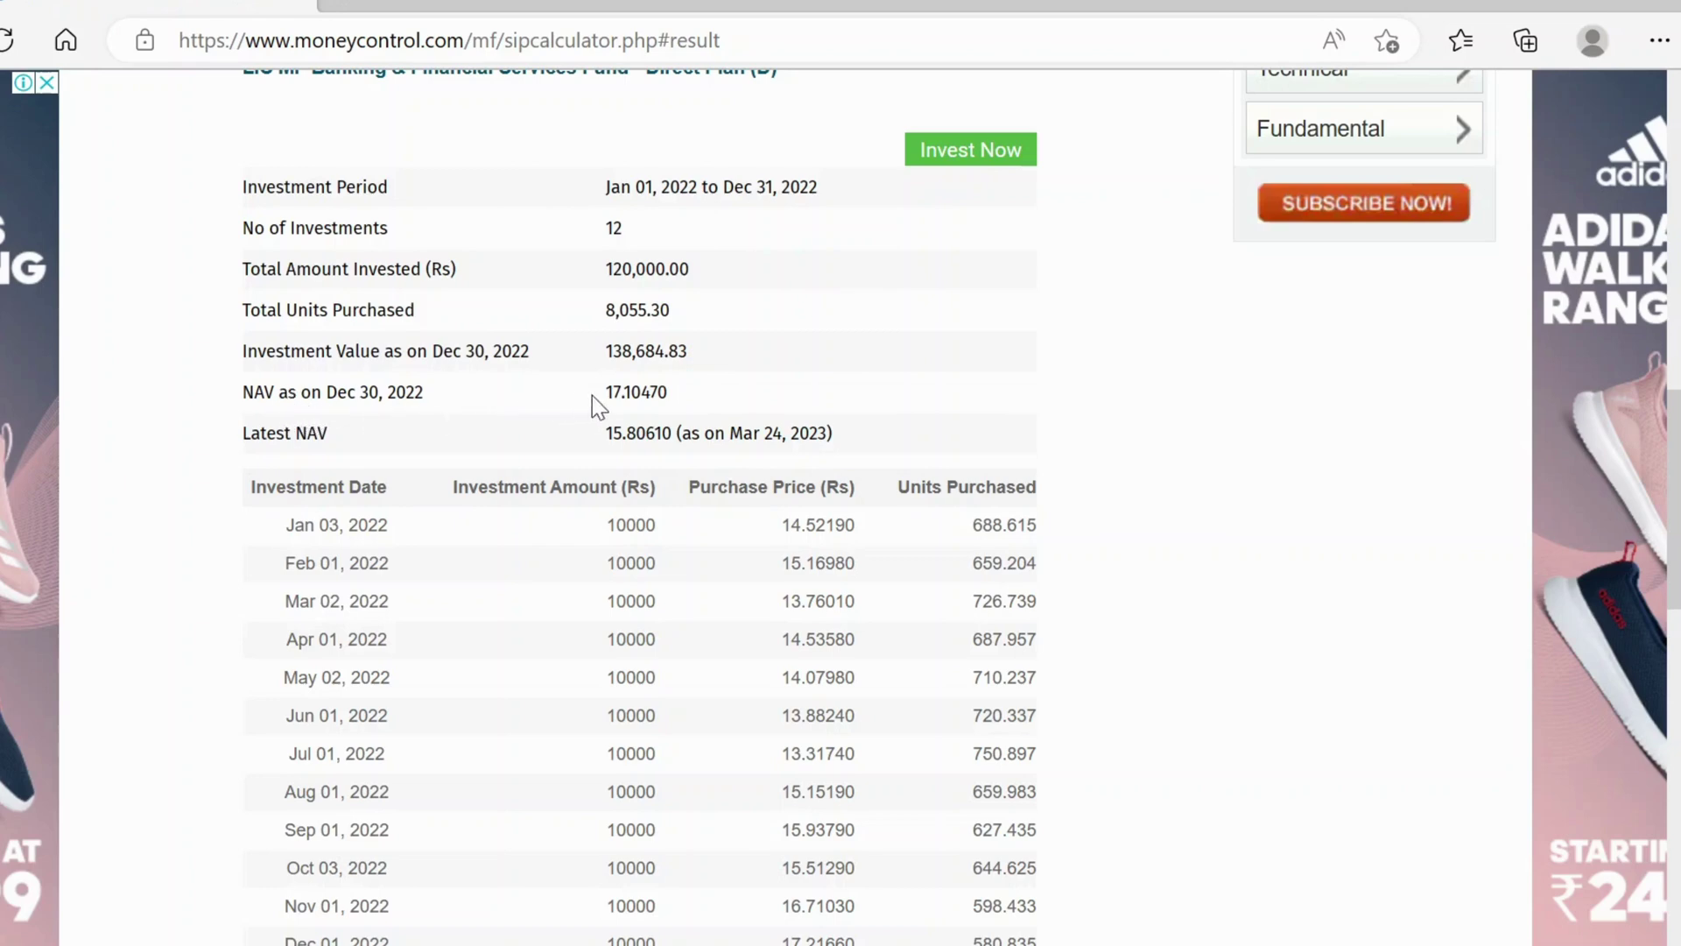
left_click_drag(613, 393, 667, 393)
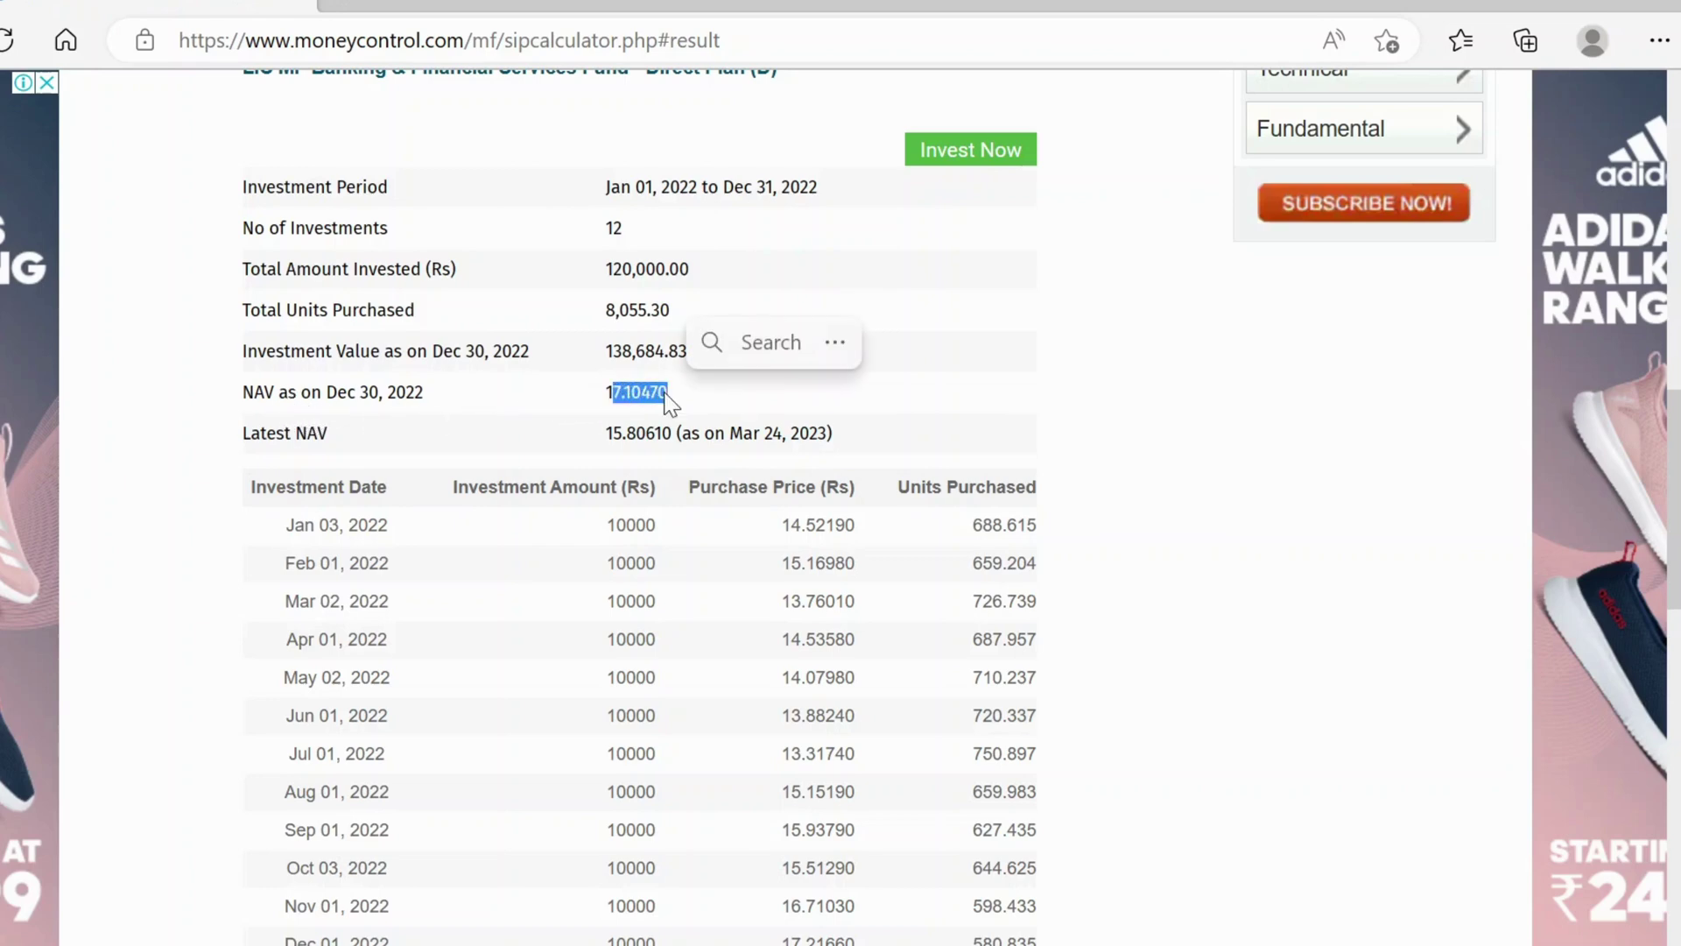
left_click(614, 445)
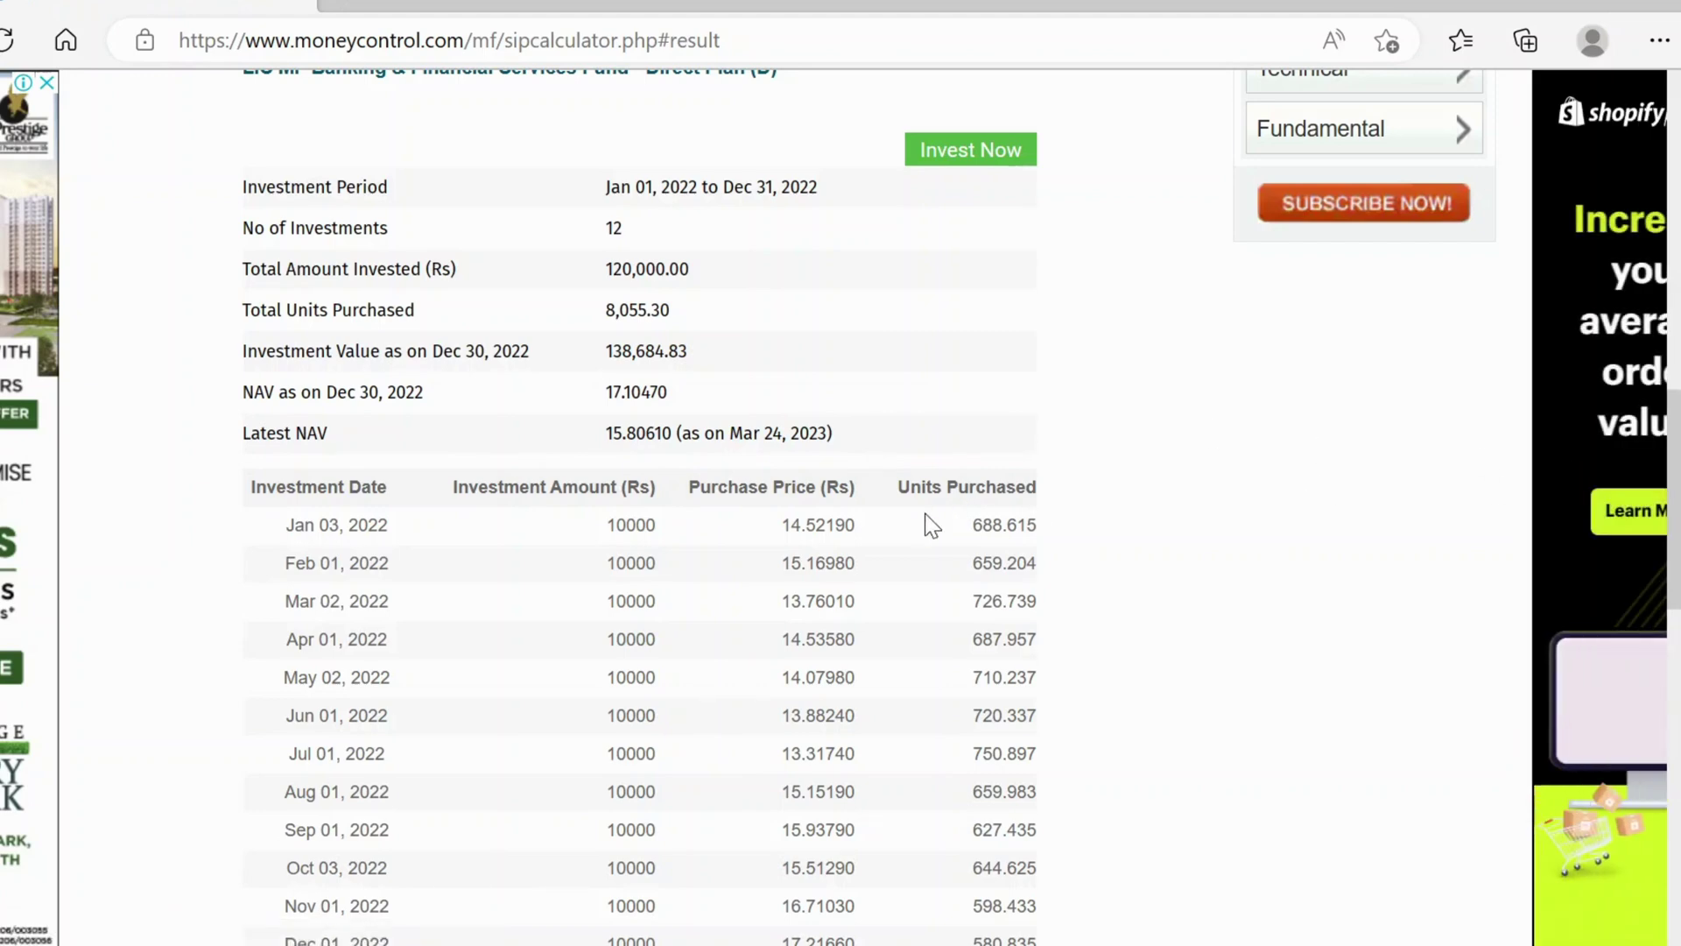
key("alt+Tab")
key("alt+Tab")
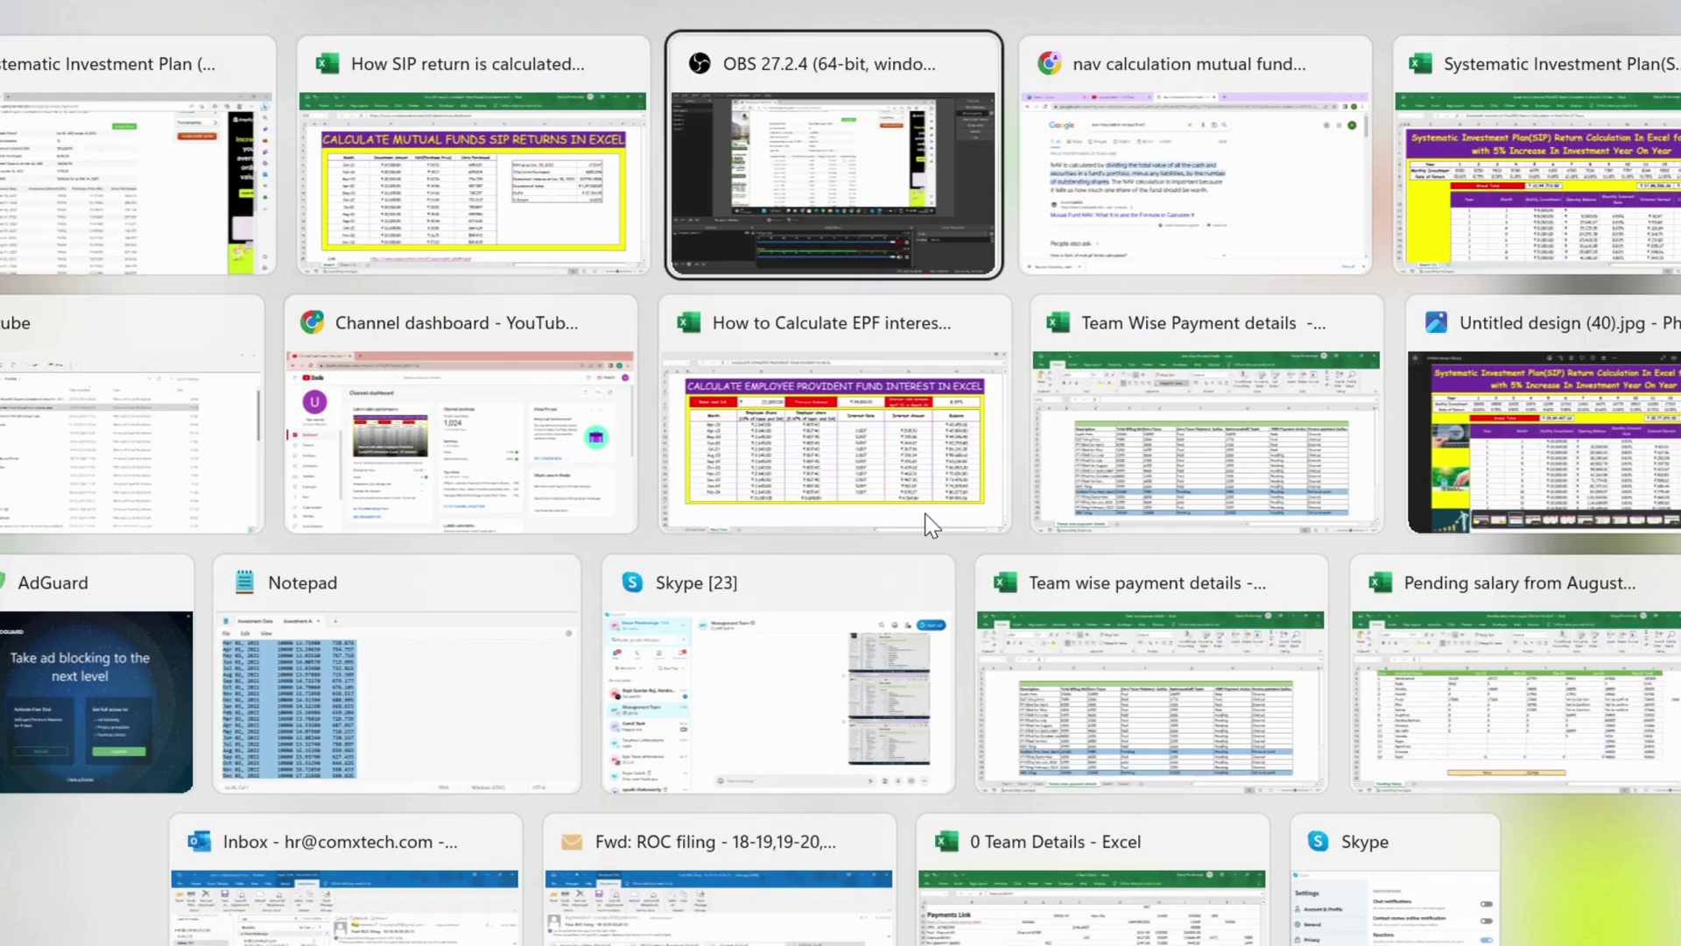
In Excel, check the Jan-22 month, investment amount and NAV cells before returning to Moneycontrol
key("alt+shift+Tab")
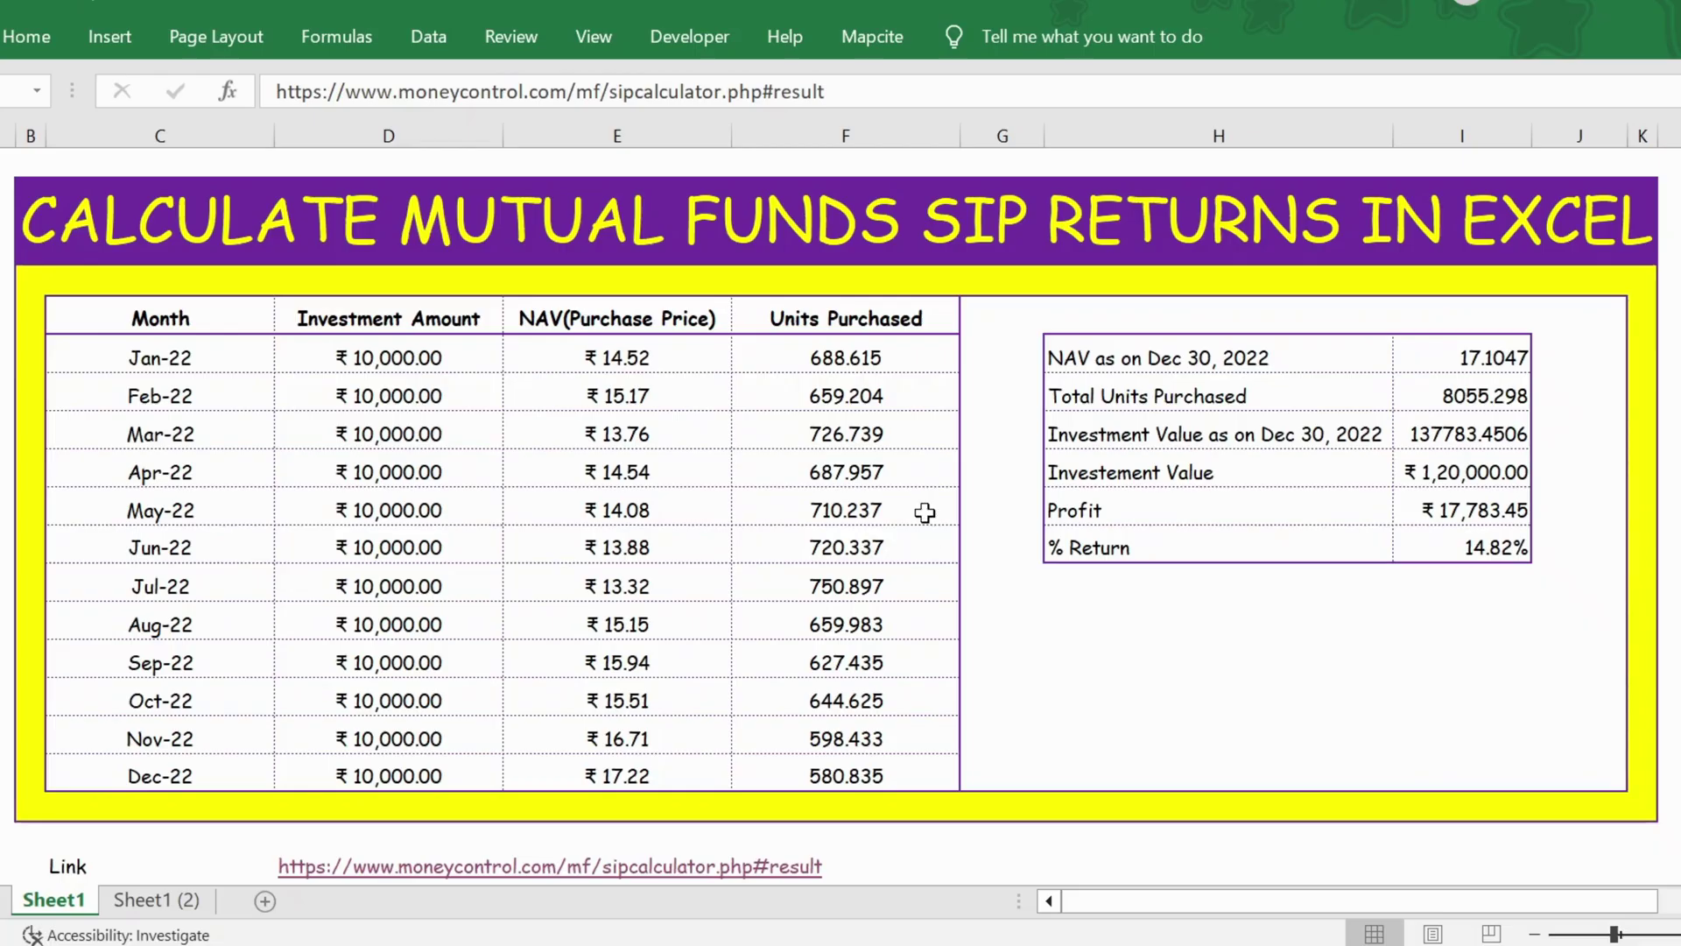
left_click(177, 341)
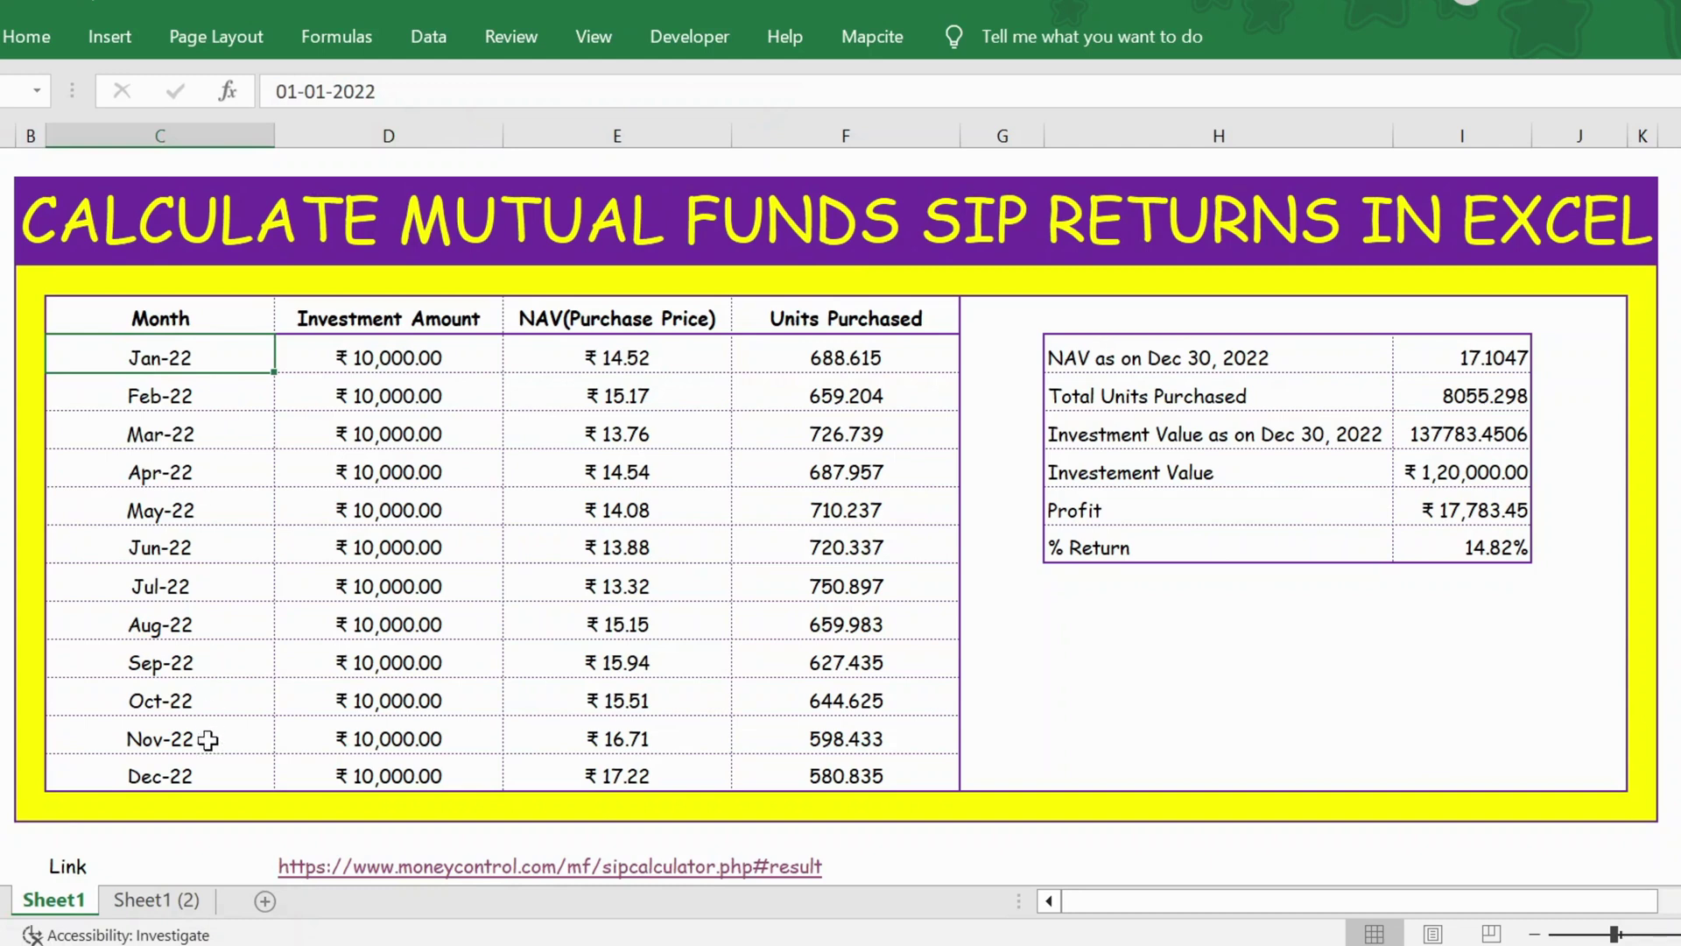
left_click(399, 347)
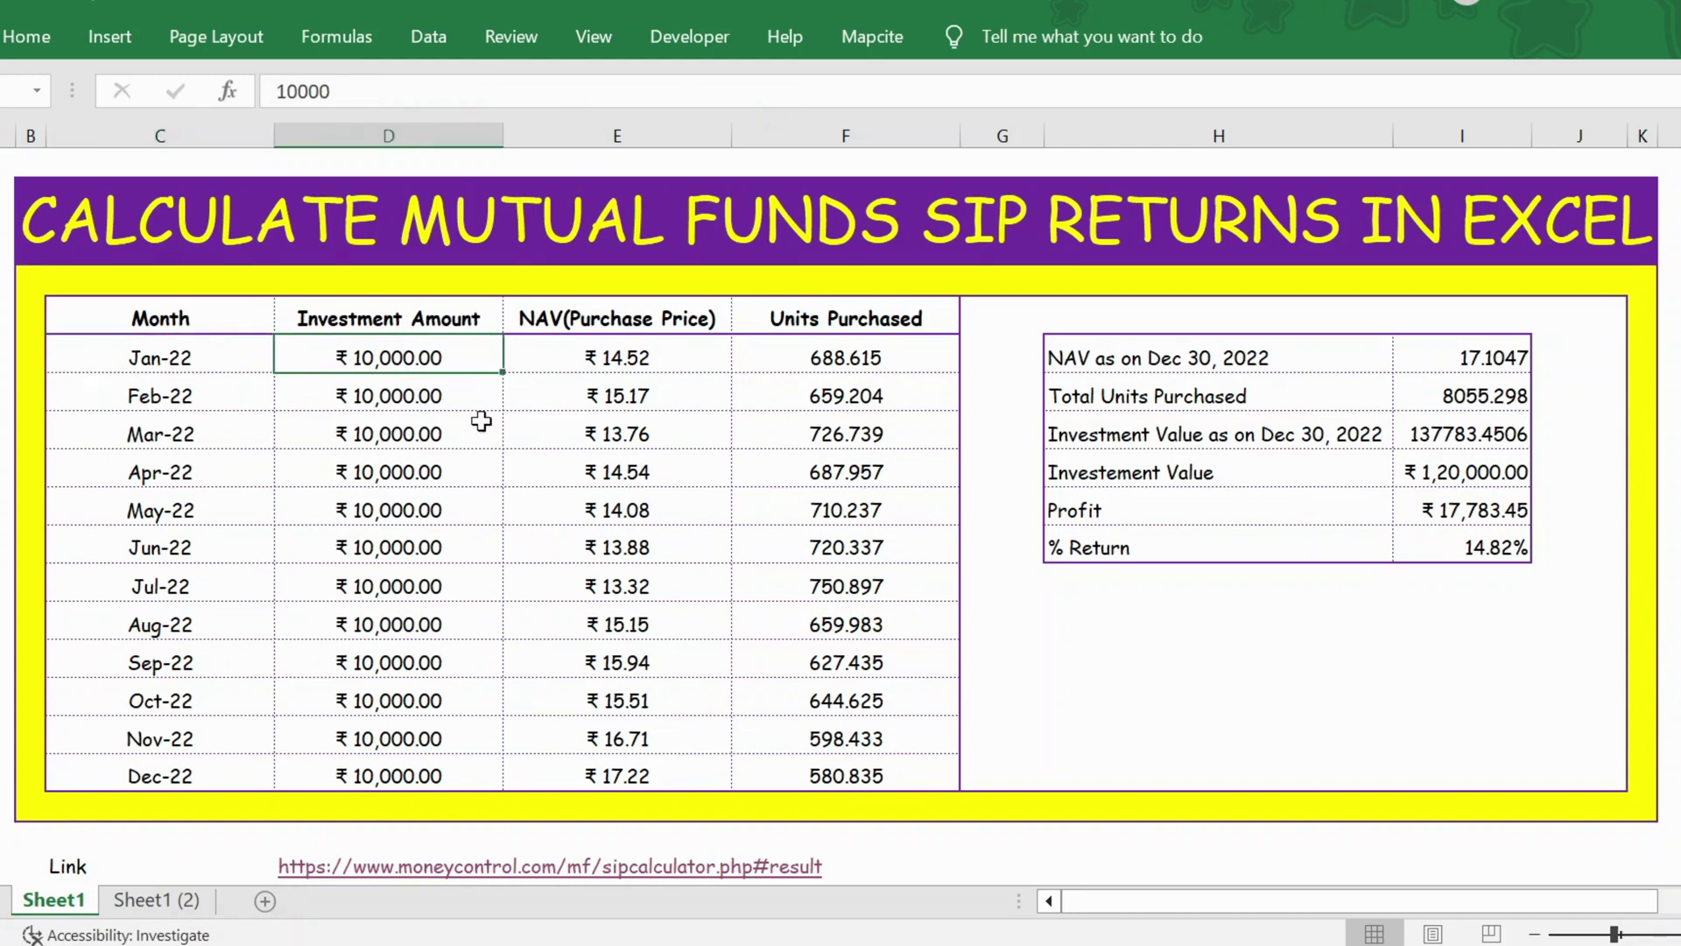
left_click(572, 368)
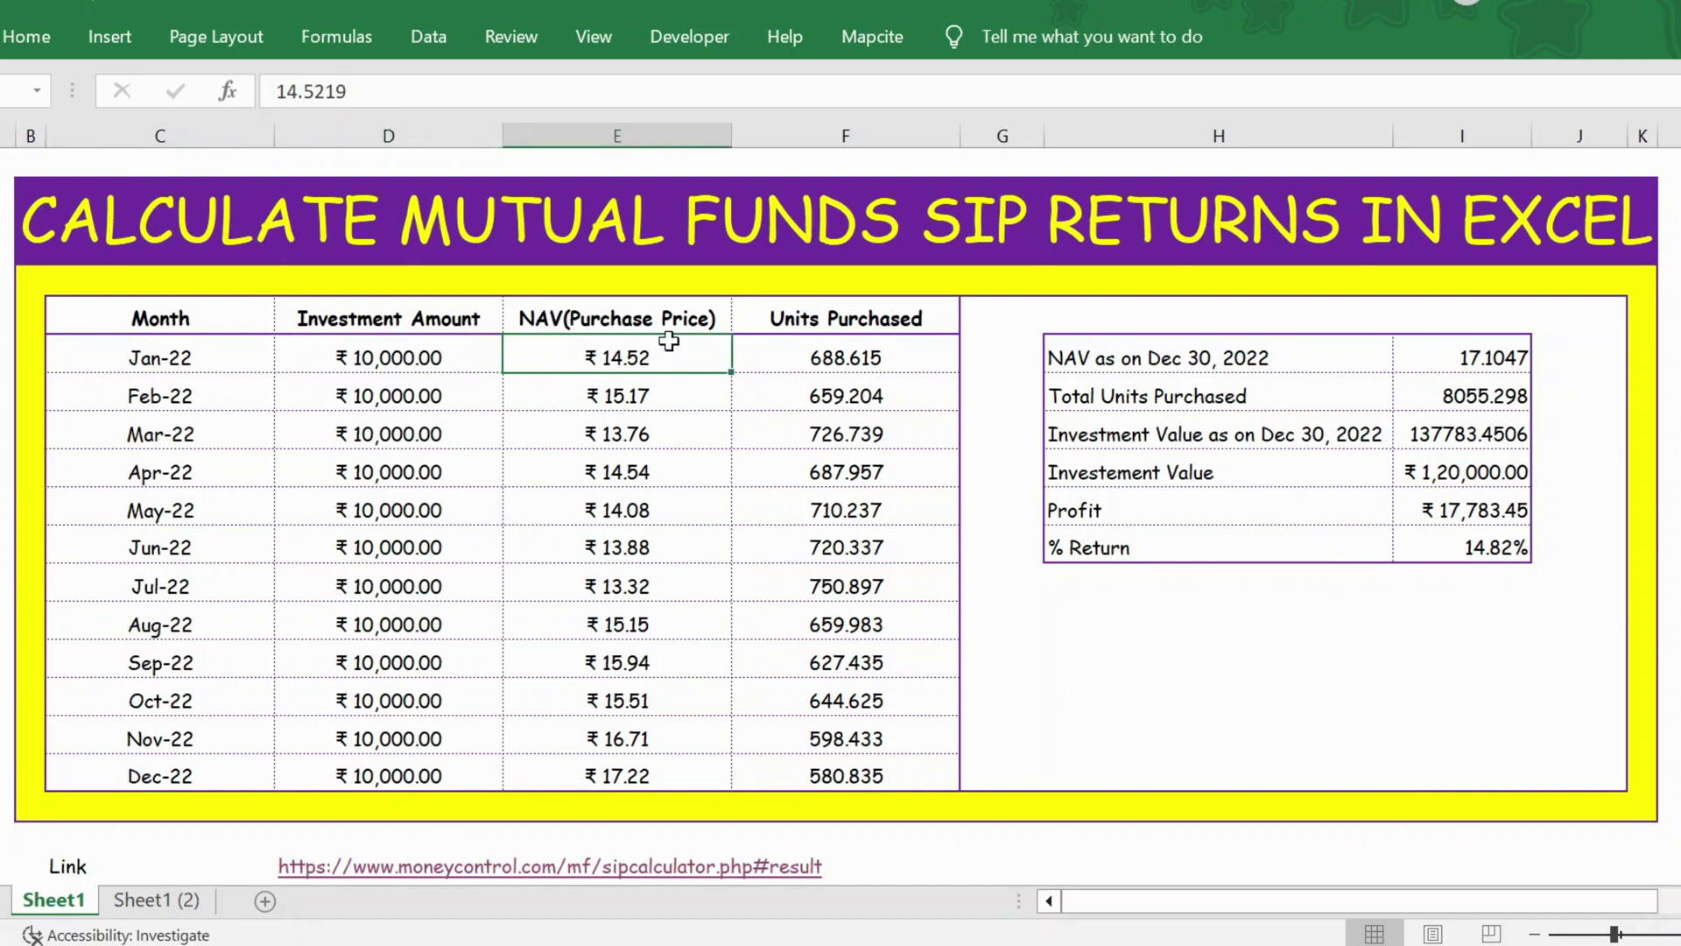
key("alt+Tab")
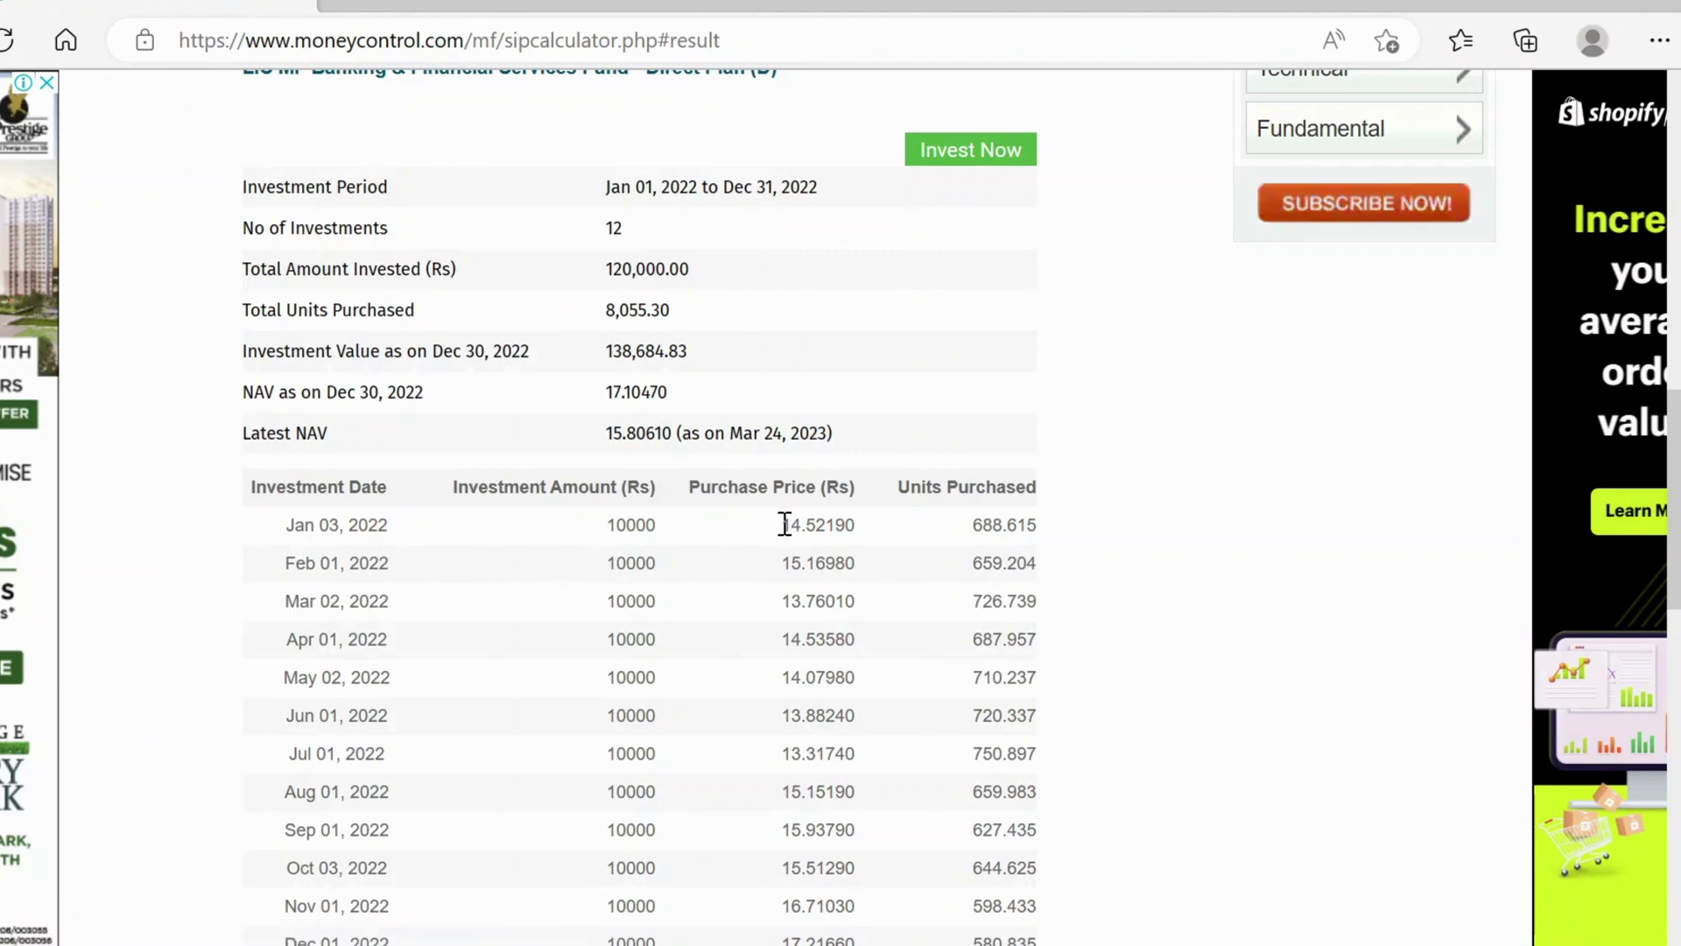
Compare Moneycontrol's Jan 03 purchase price 14.52190 with the sheet's Jan-22 NAV 14.5219
left_click_drag(785, 525, 840, 530)
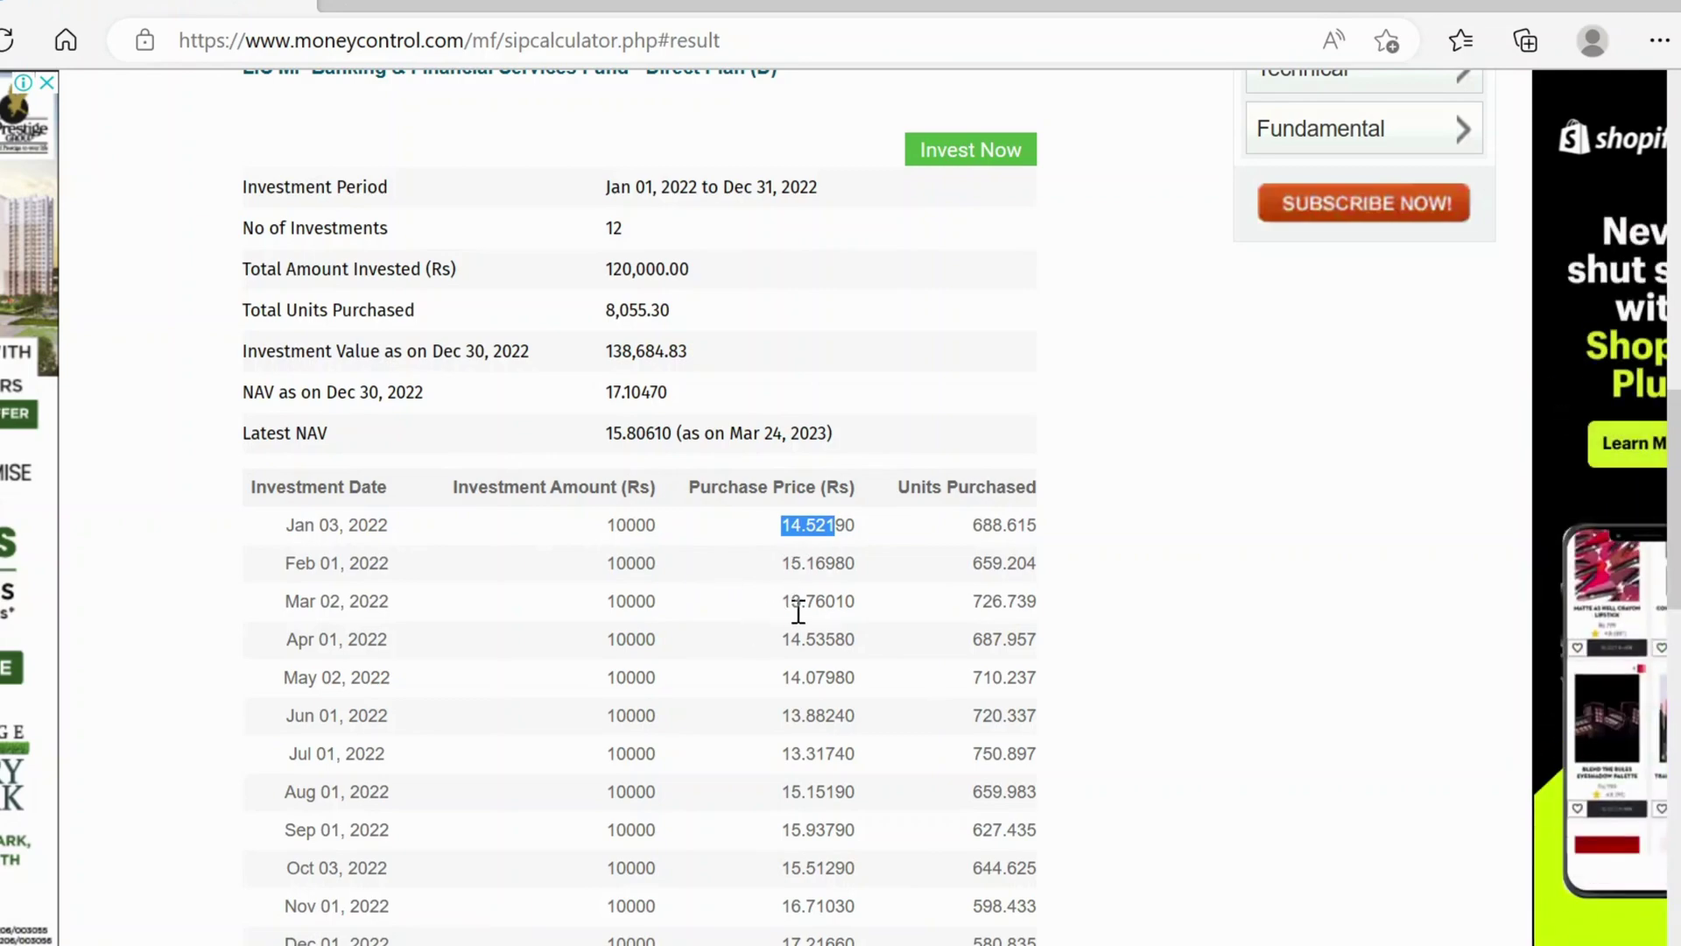
key("alt+Tab")
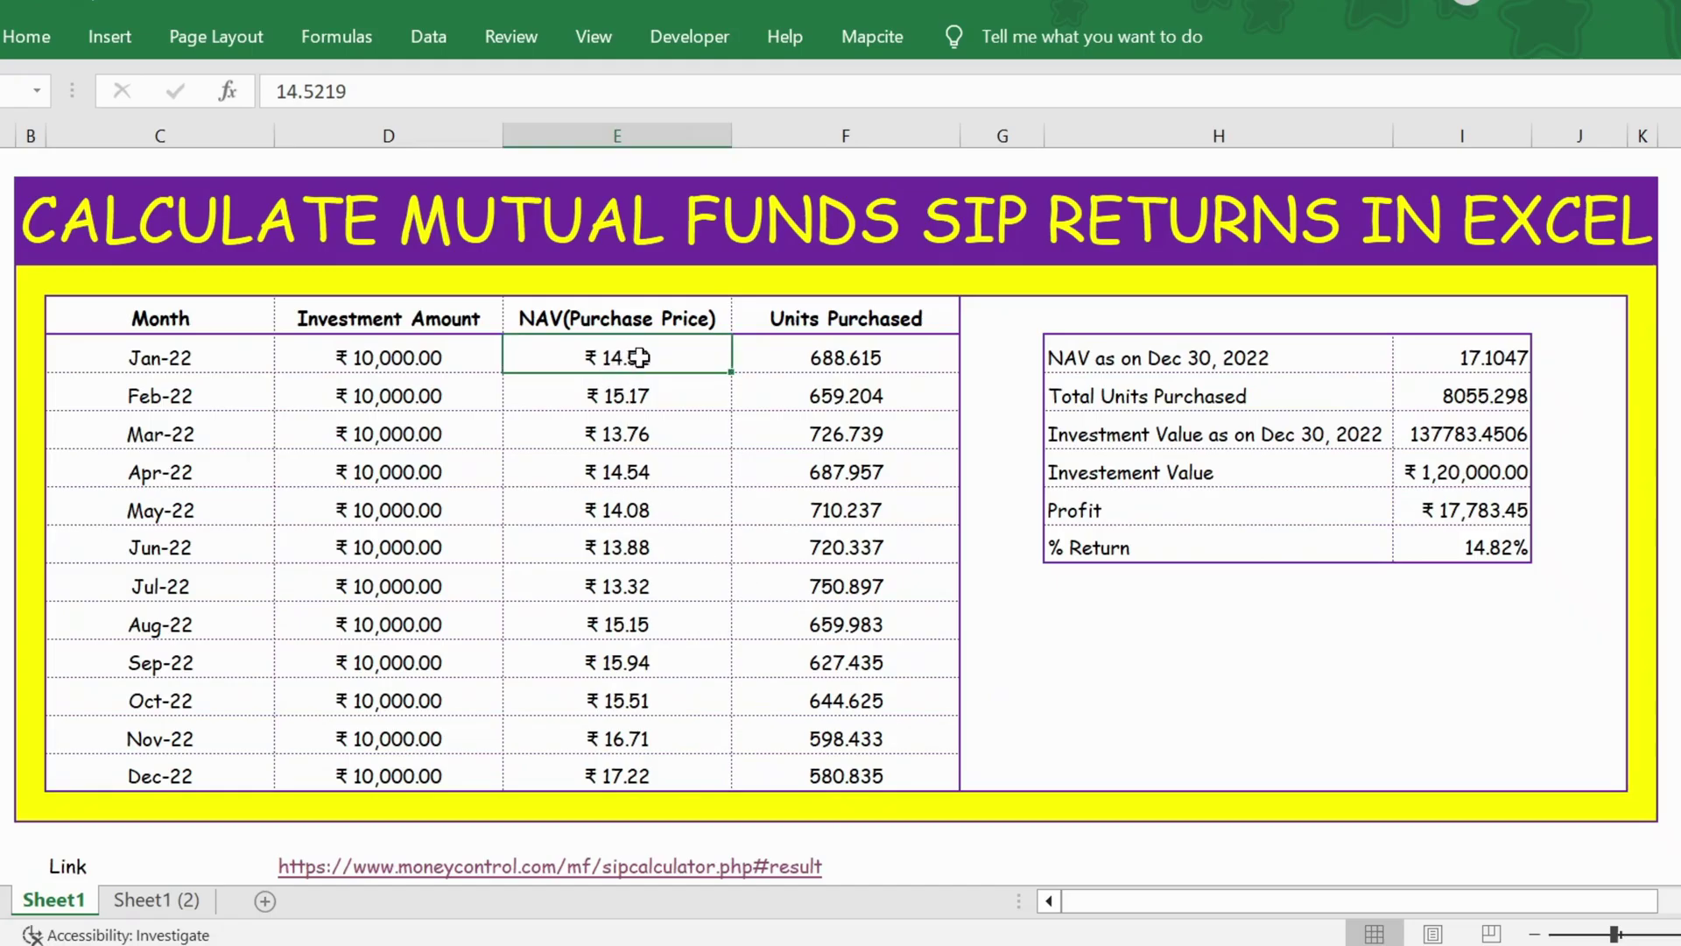
key("alt+Tab")
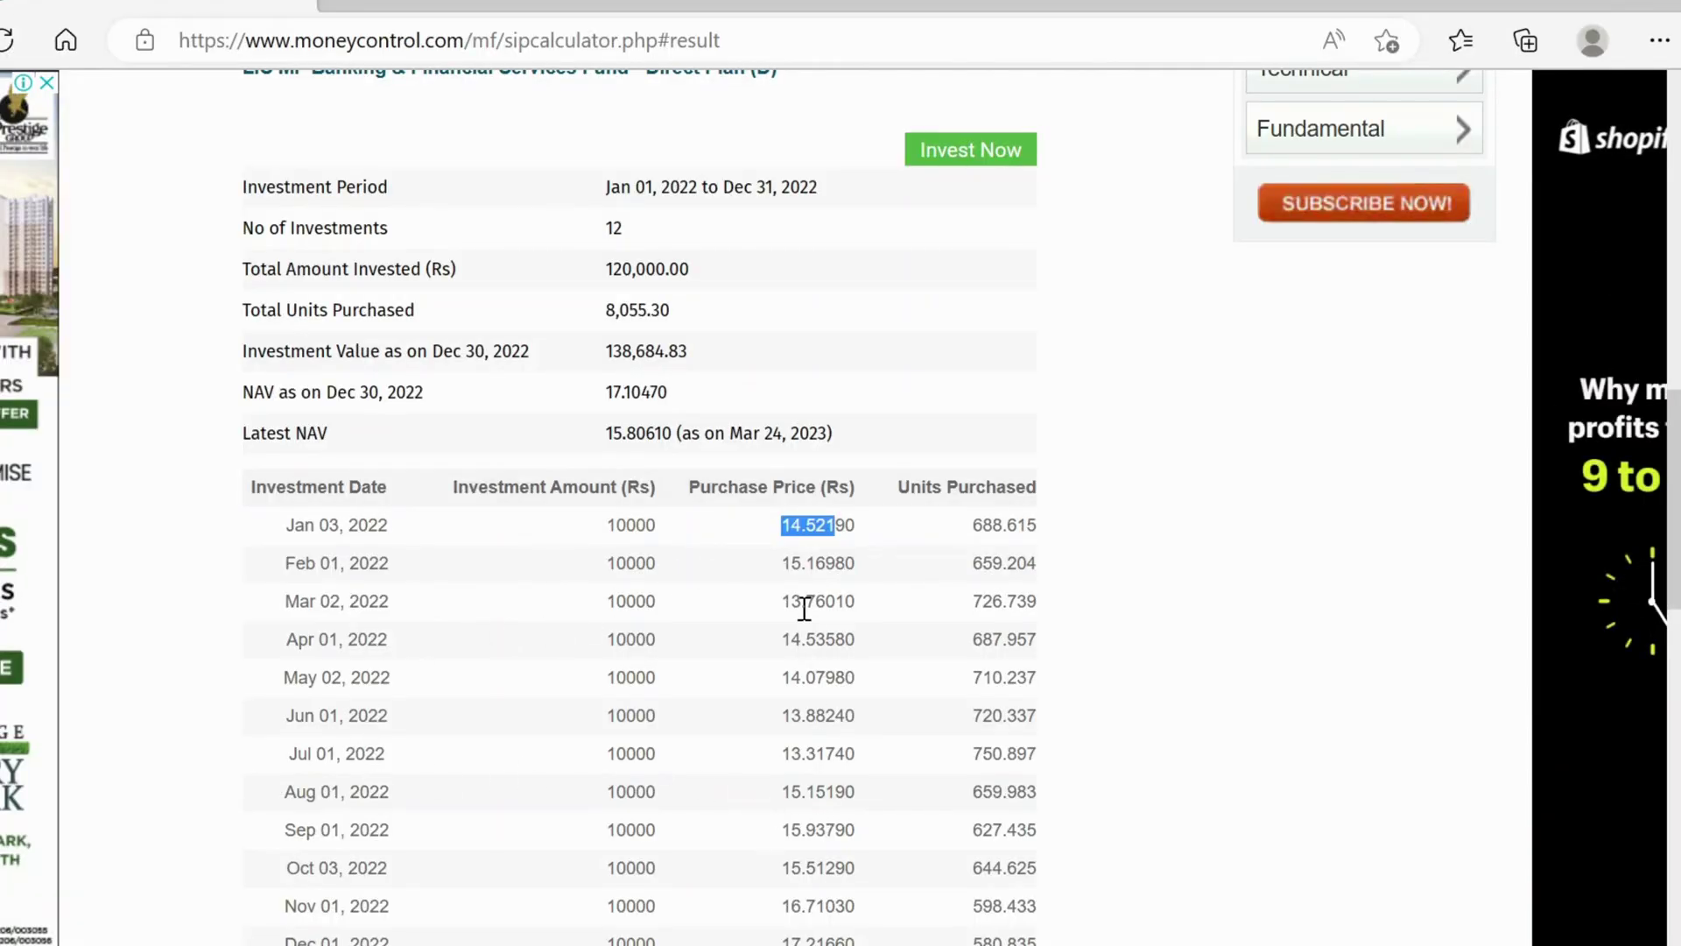
key("alt+Tab")
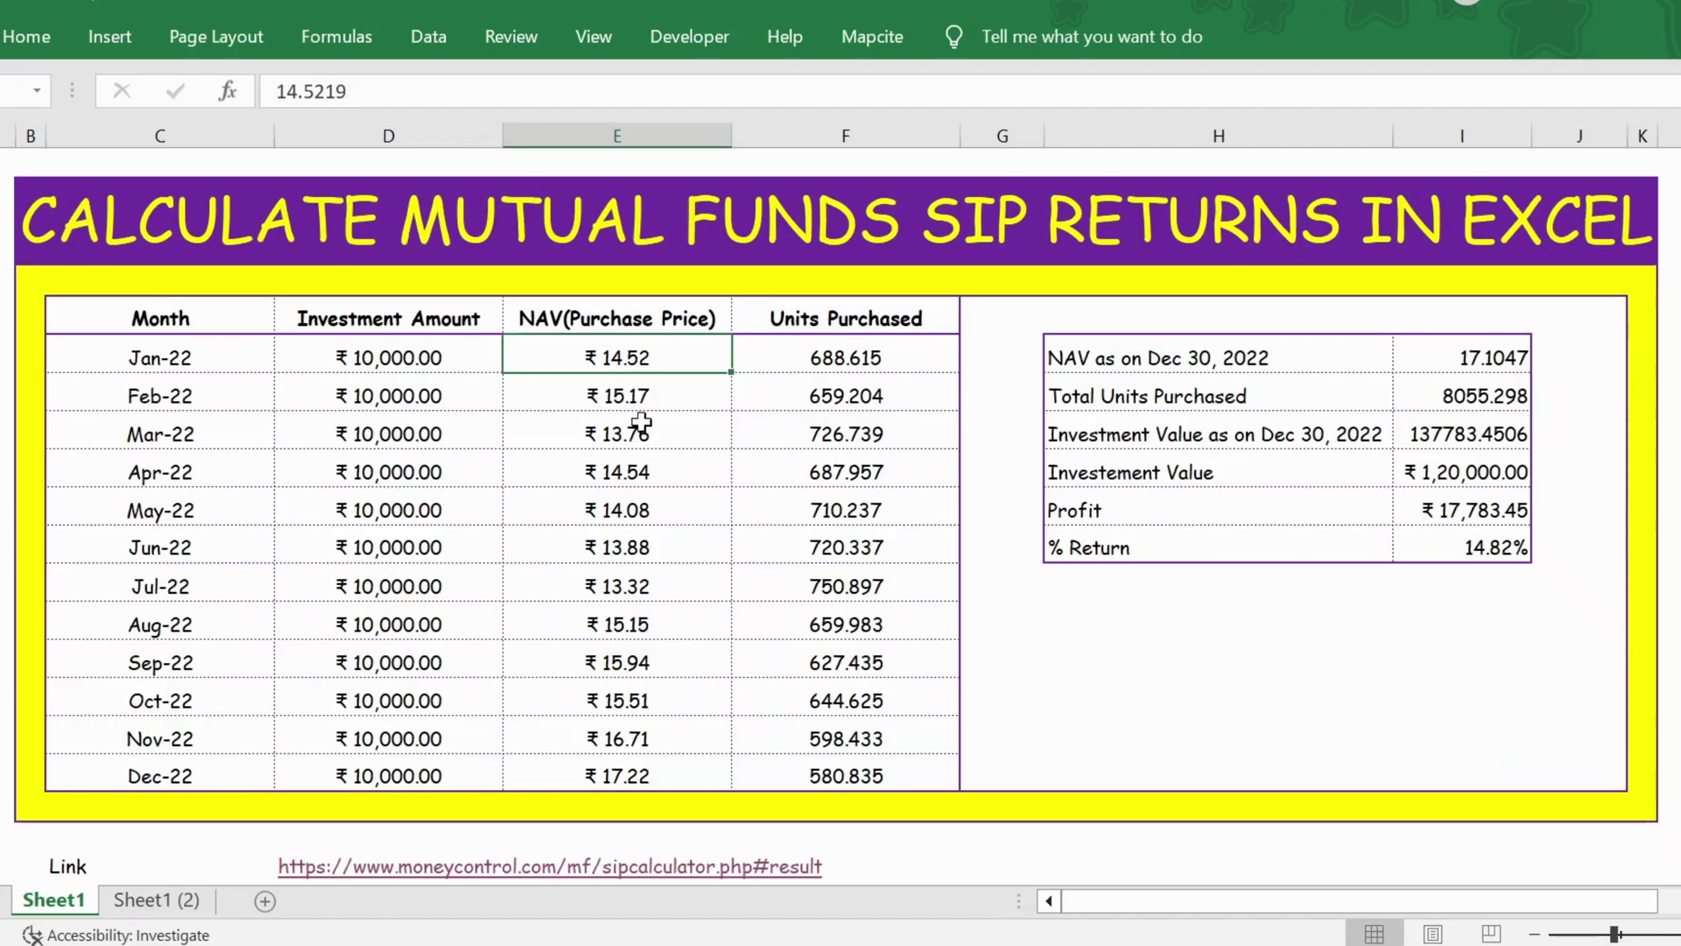
left_click(654, 469)
left_click(609, 363)
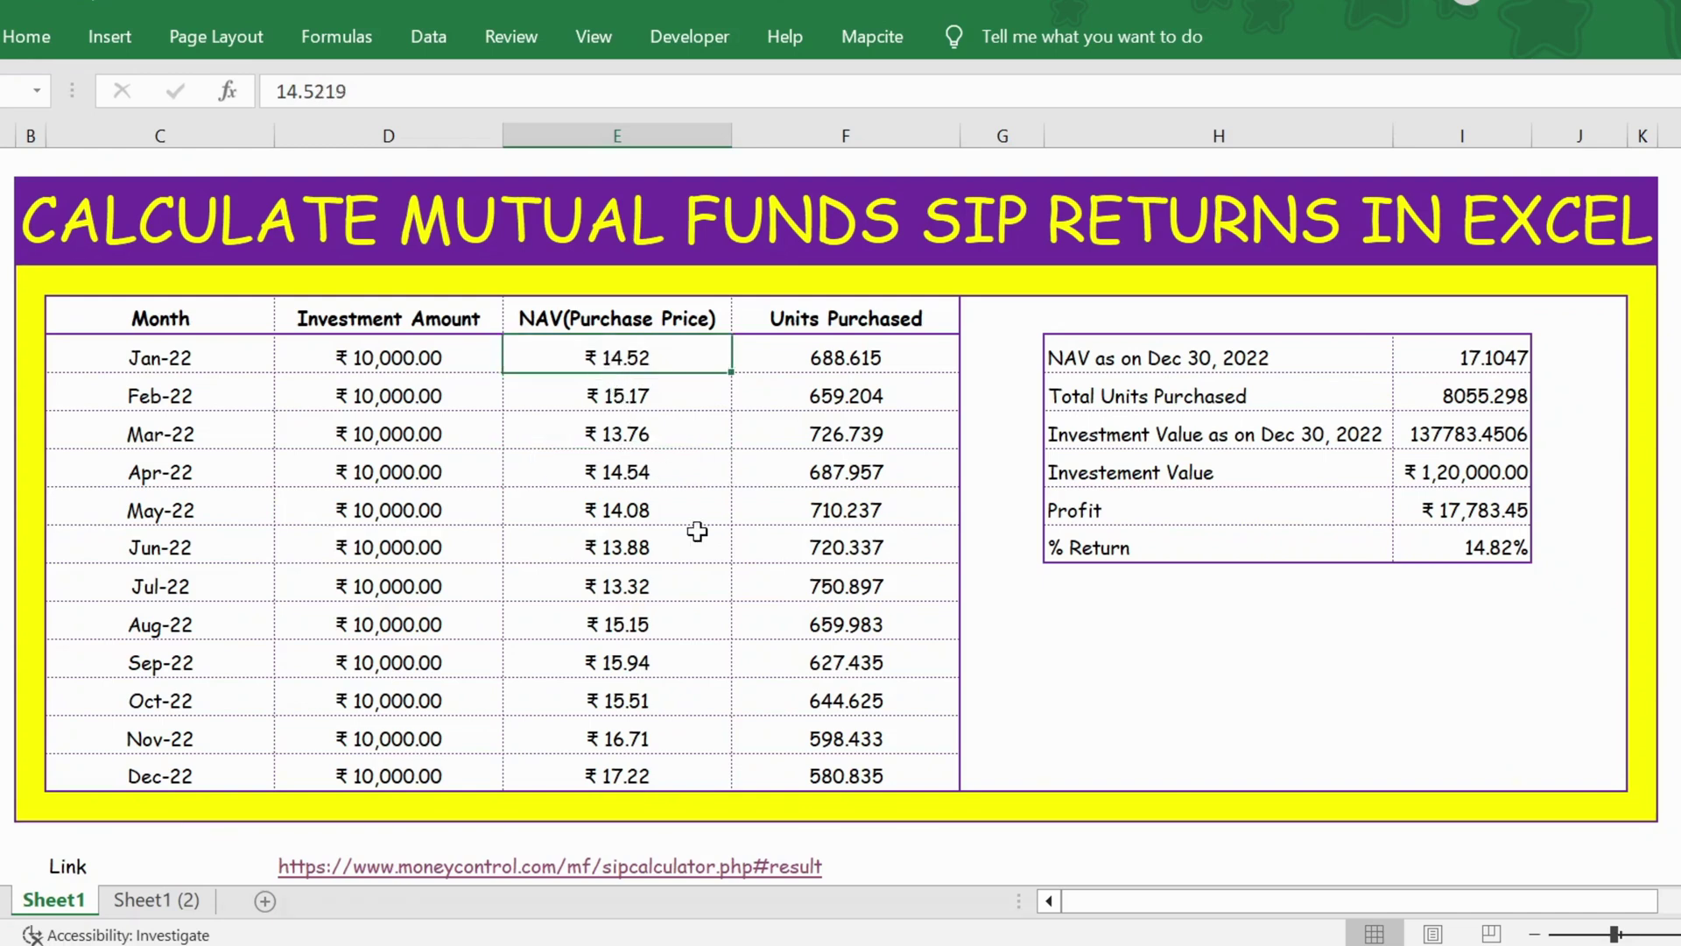
Enter =D6/E6 in the Jan-22 Units Purchased cell, giving 688.615
key("ctrl+shift+Down")
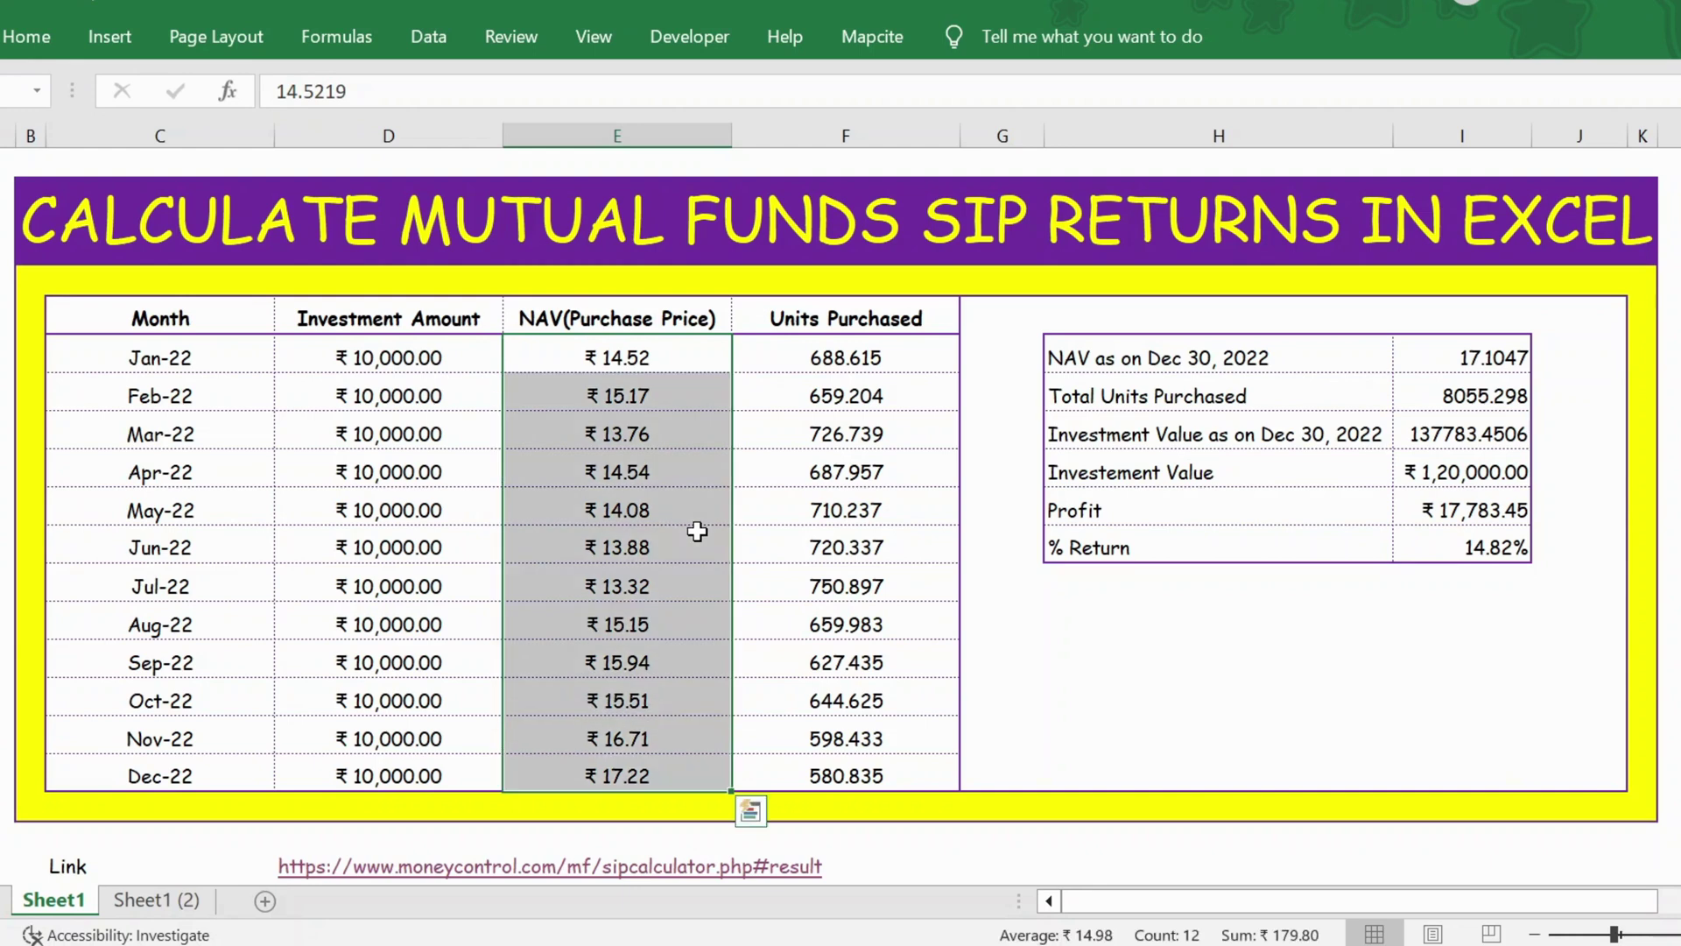
key("Down")
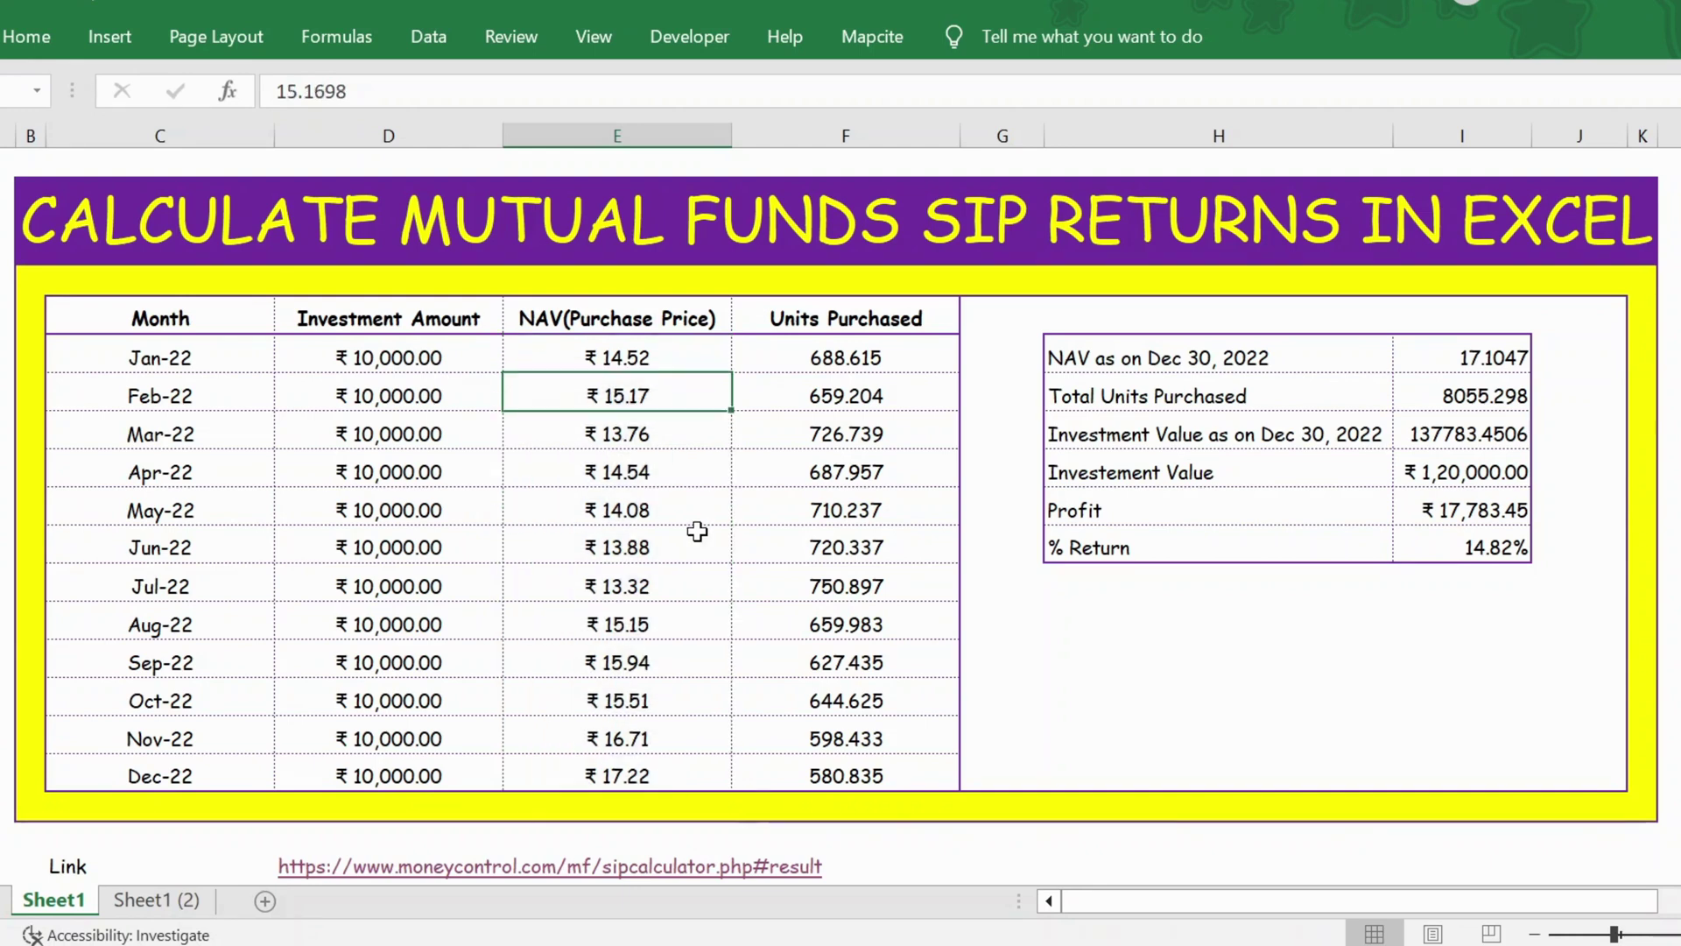
key("Up")
key("Right")
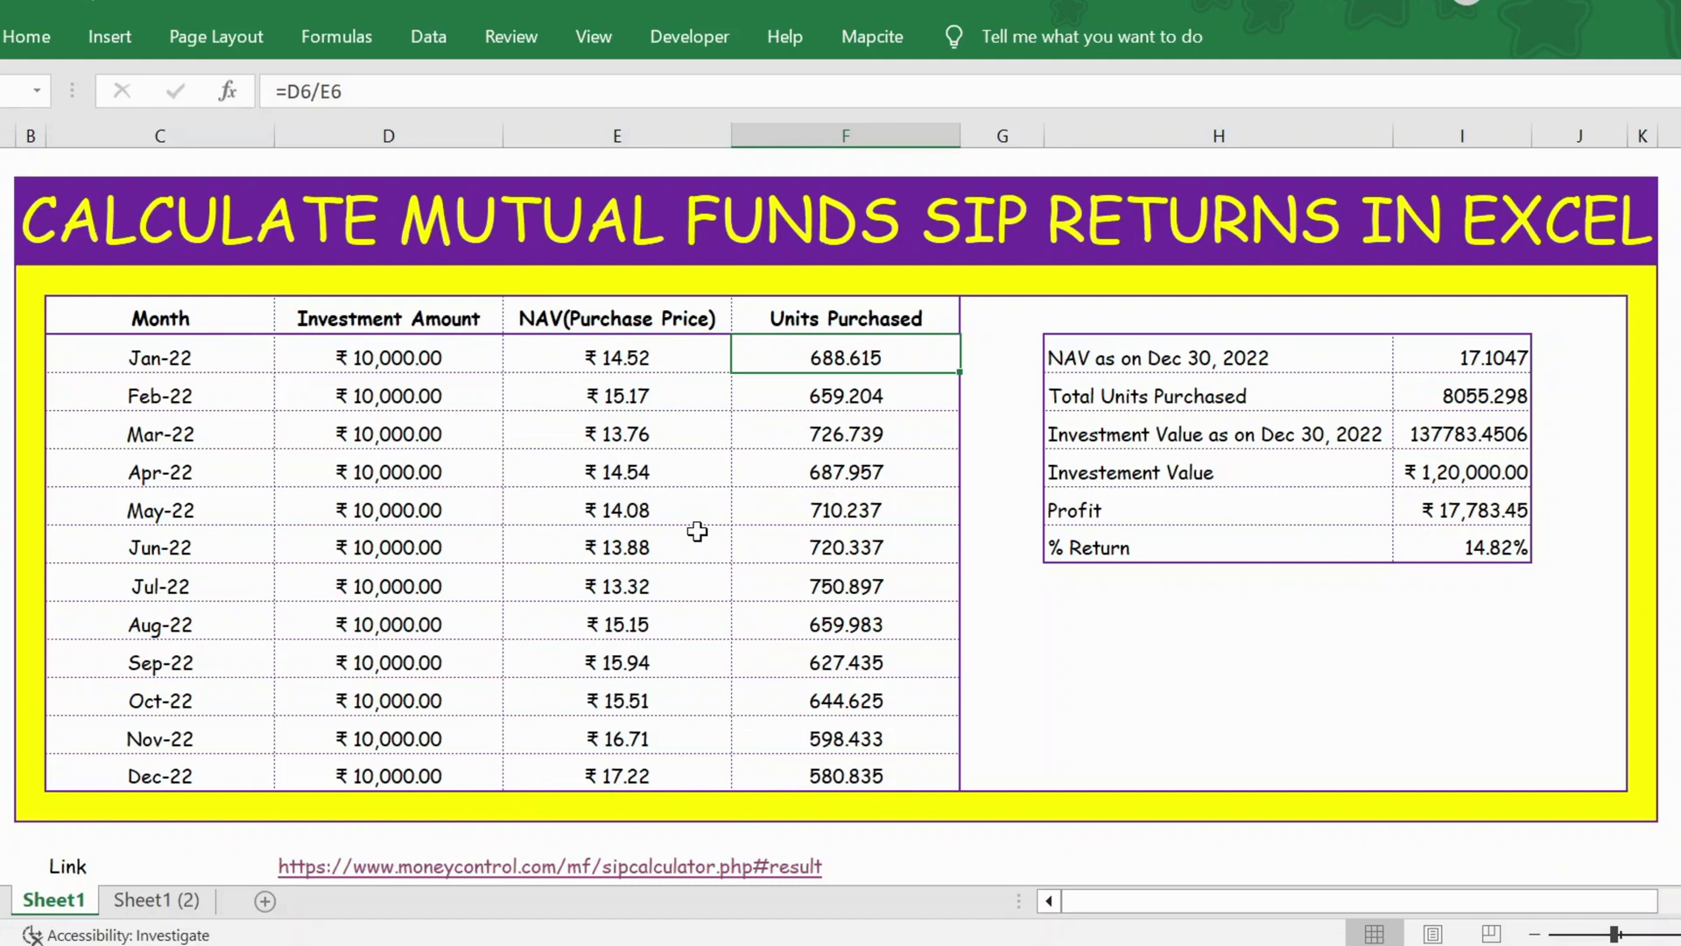
type("=")
key("Left")
key("Left")
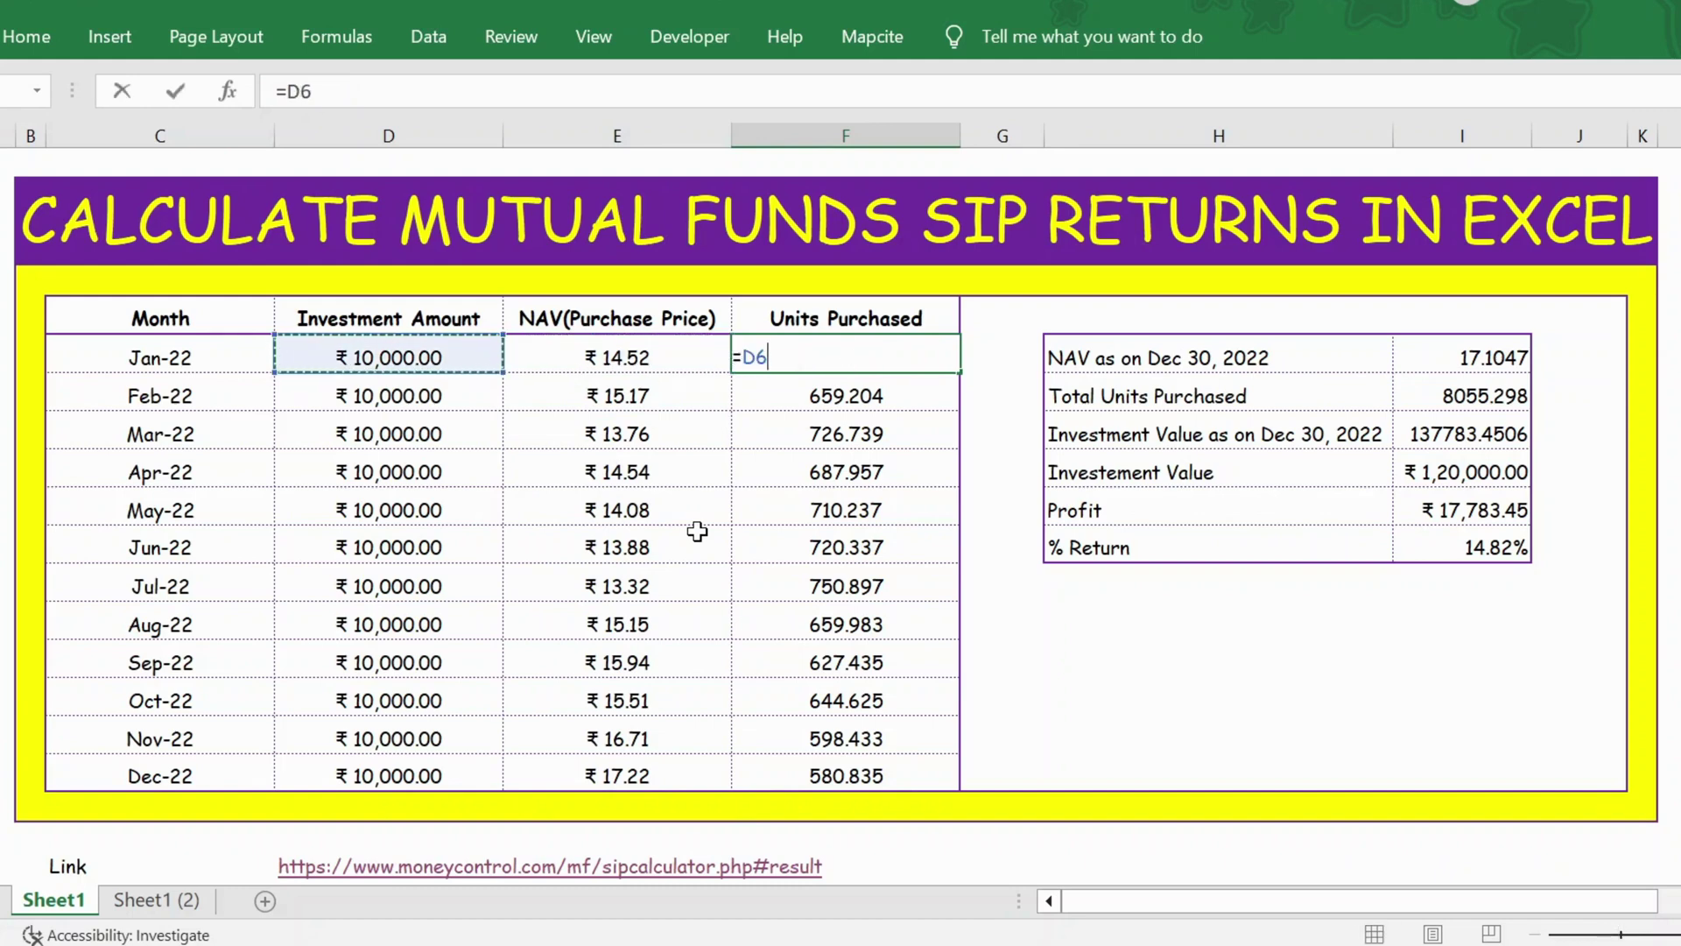
type("/")
key("Left")
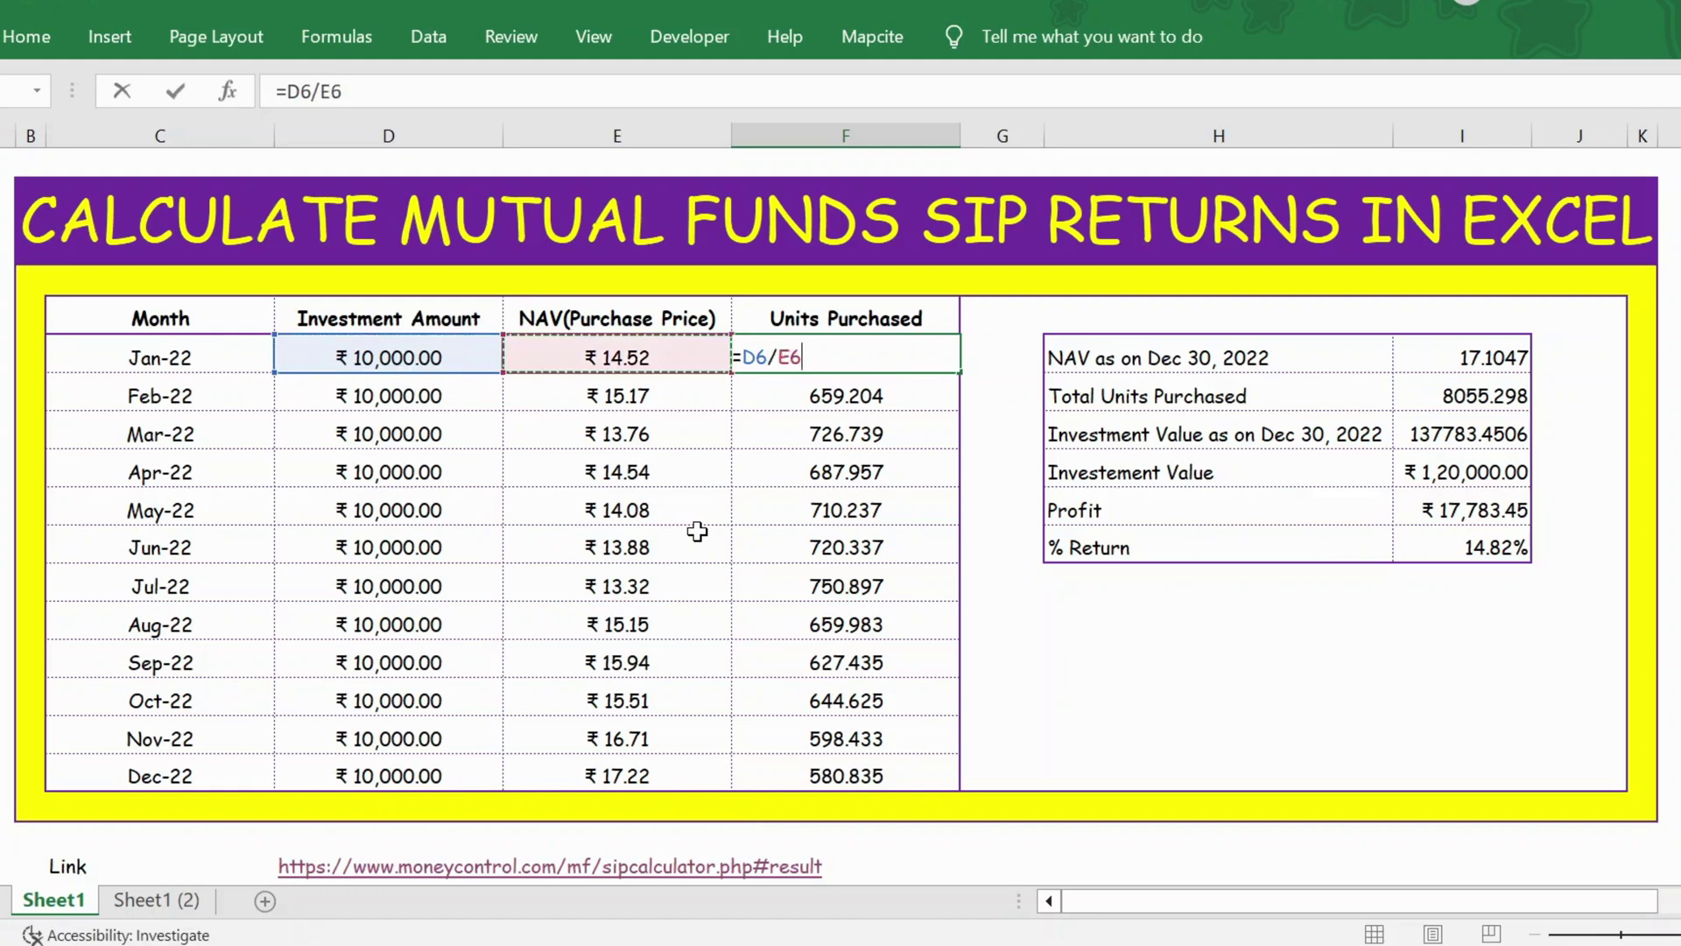
key("Return")
key("Up")
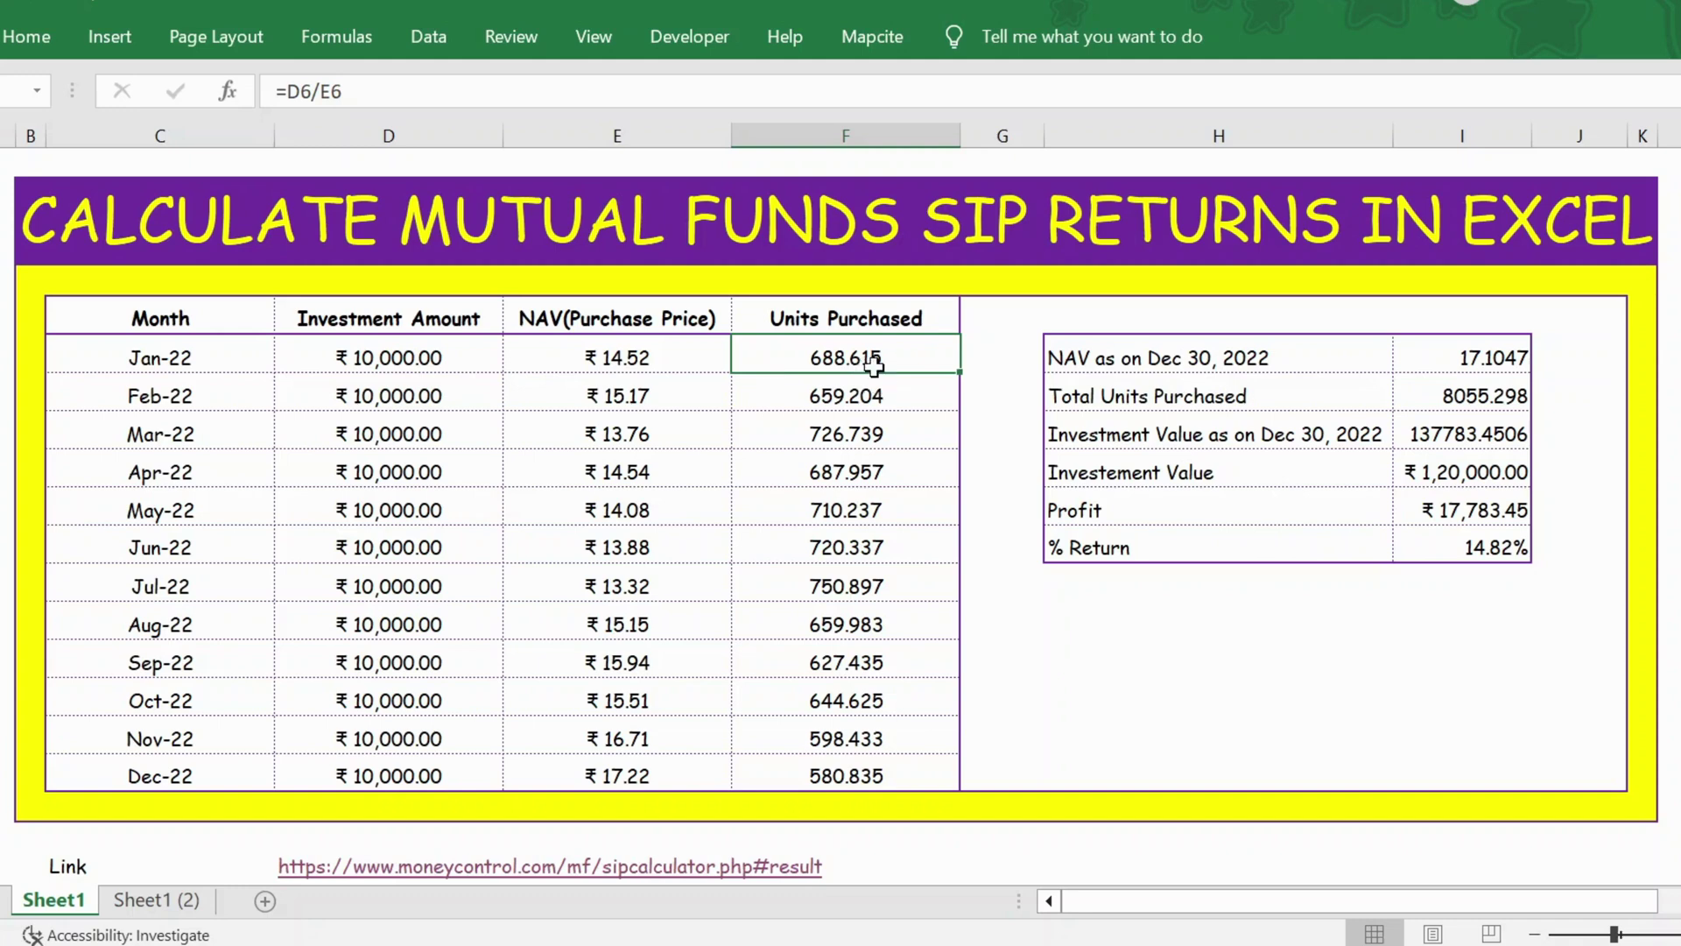
Check the Feb-22 to Apr-22 units formulas, e.g. =D9/E9 giving 687.957
key("Down")
left_click(824, 359)
key("Down")
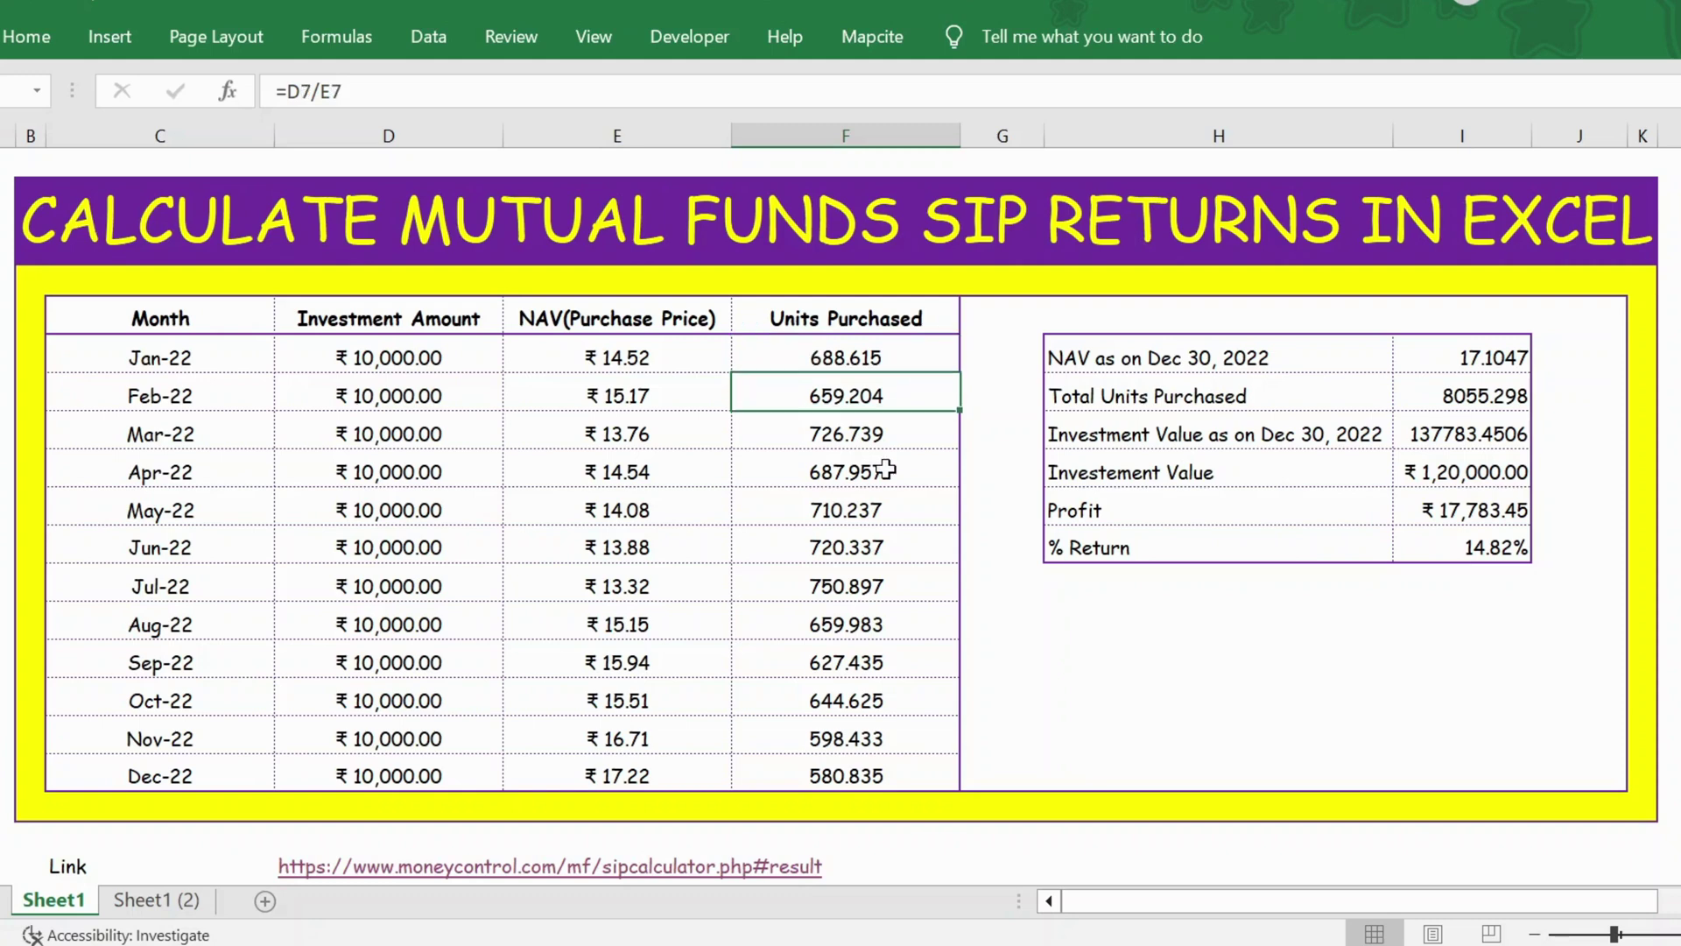
key("Left")
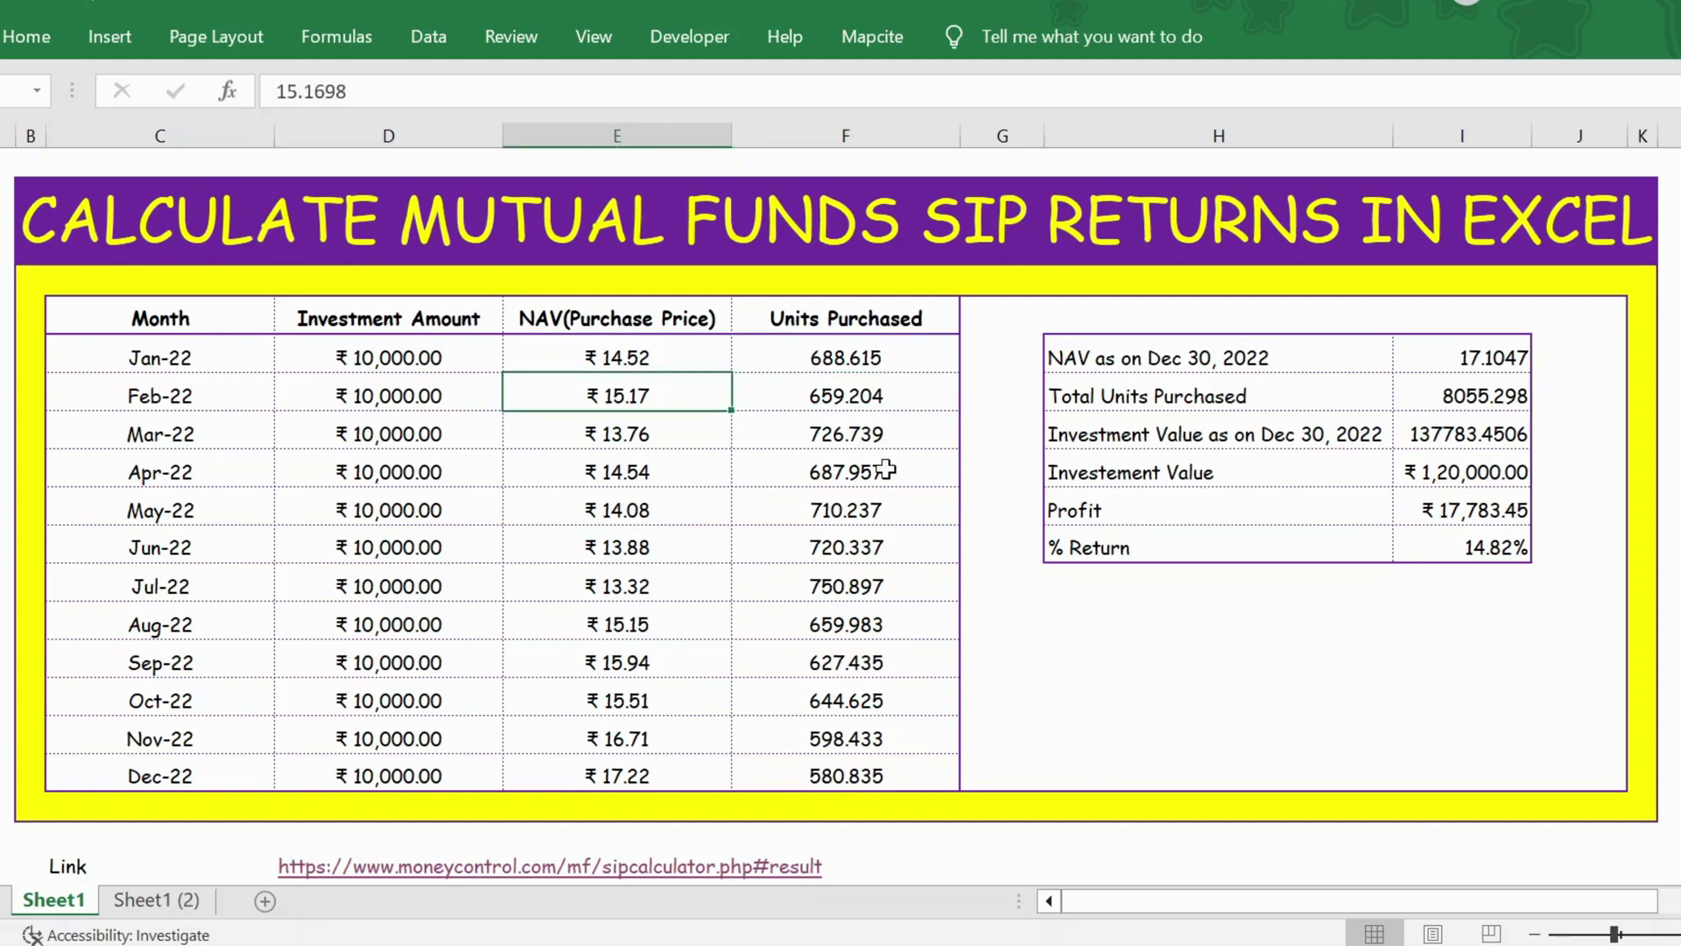
key("Right")
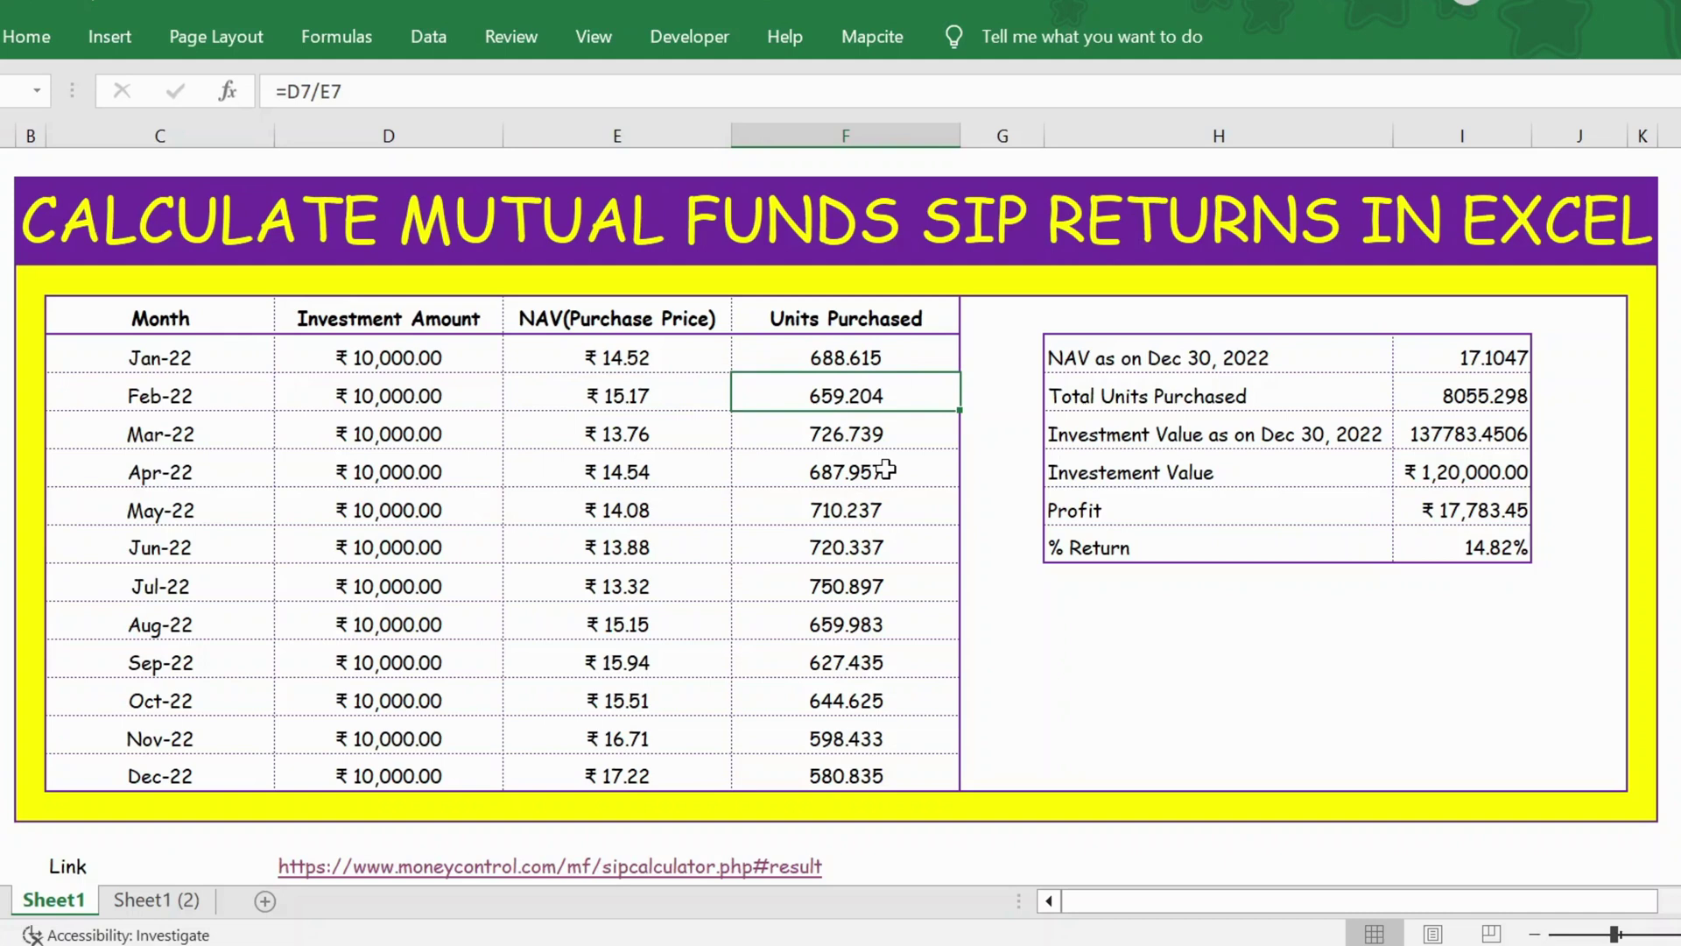
key("Down")
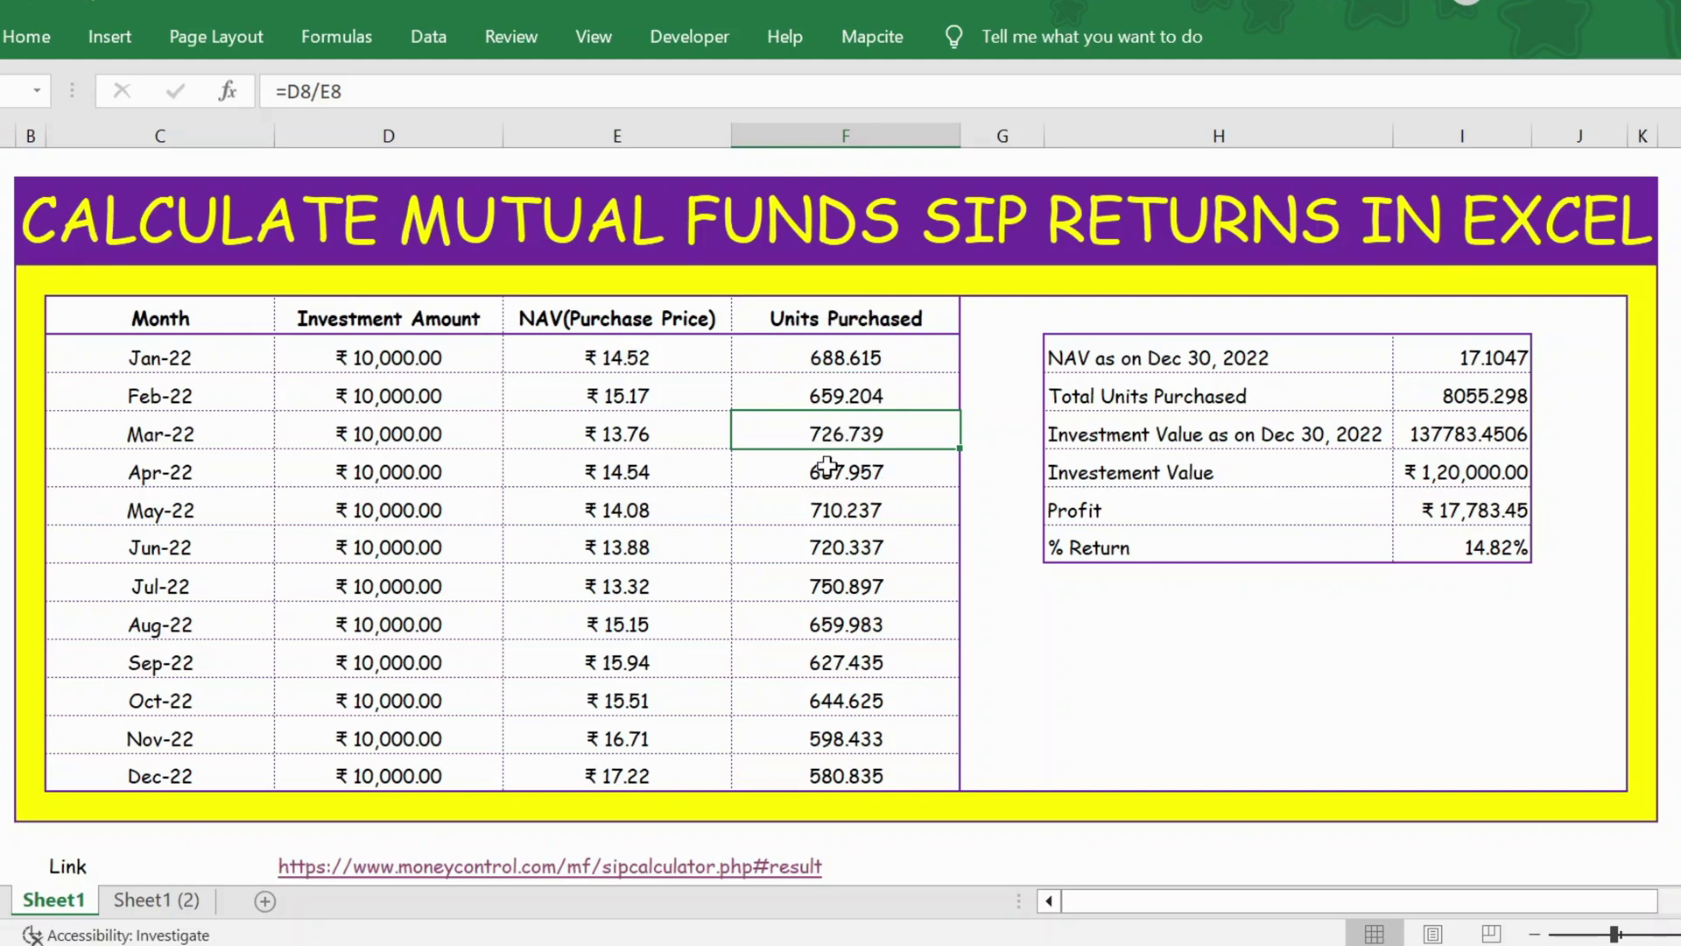
left_click(827, 467)
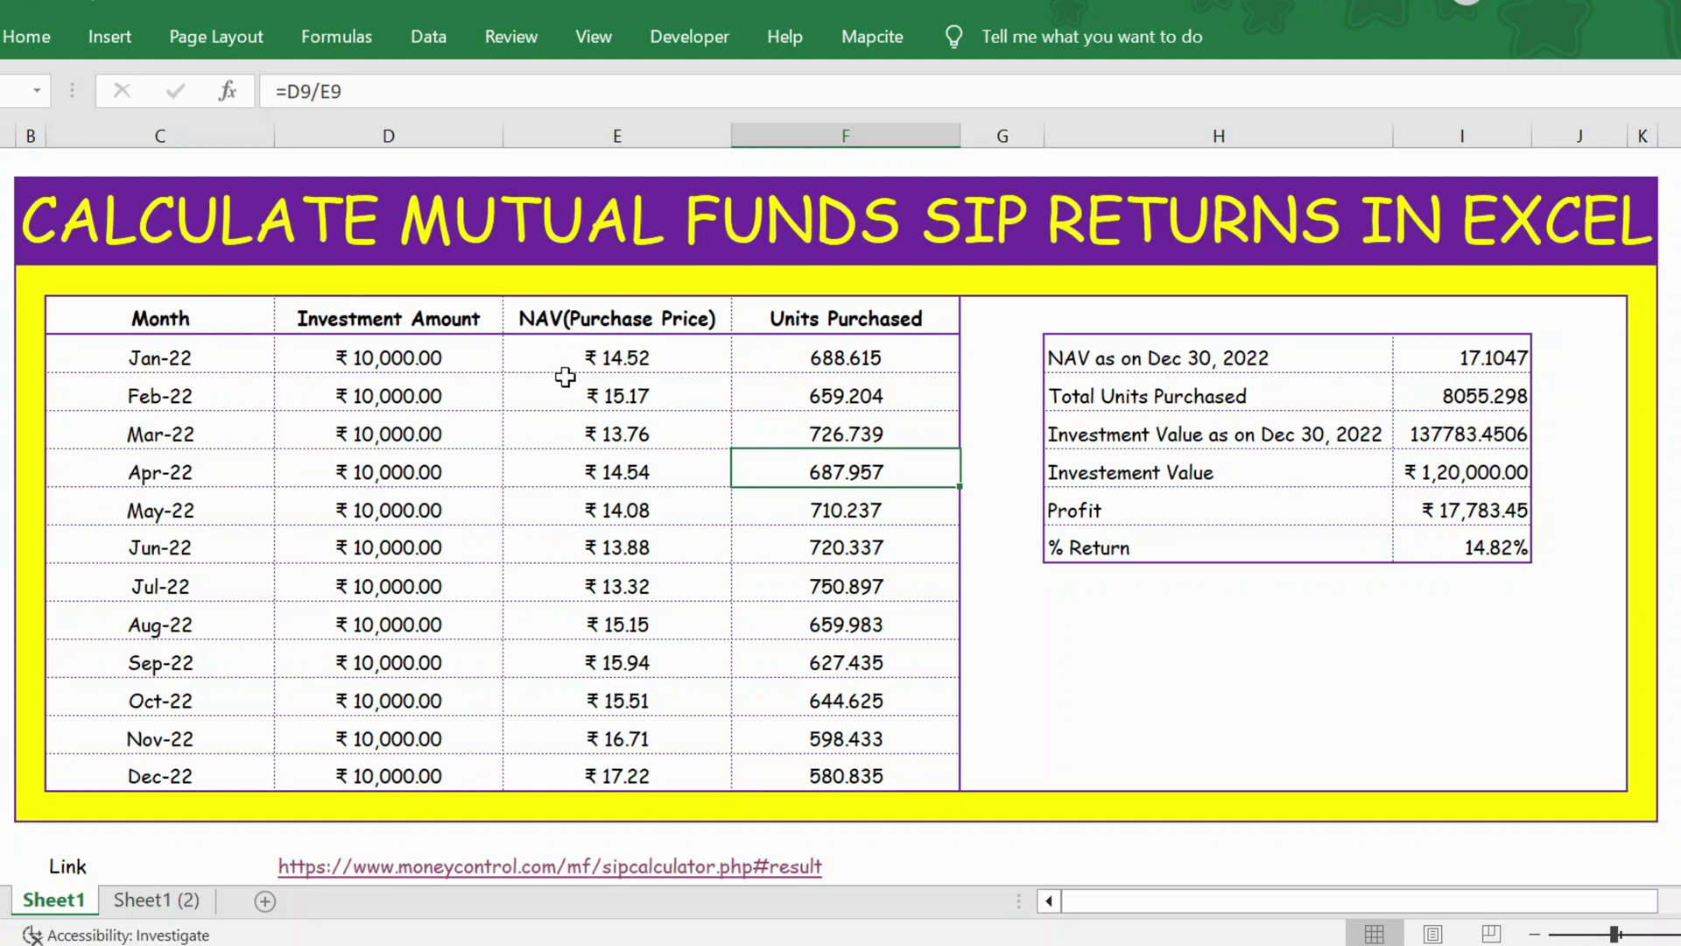
left_click(760, 362)
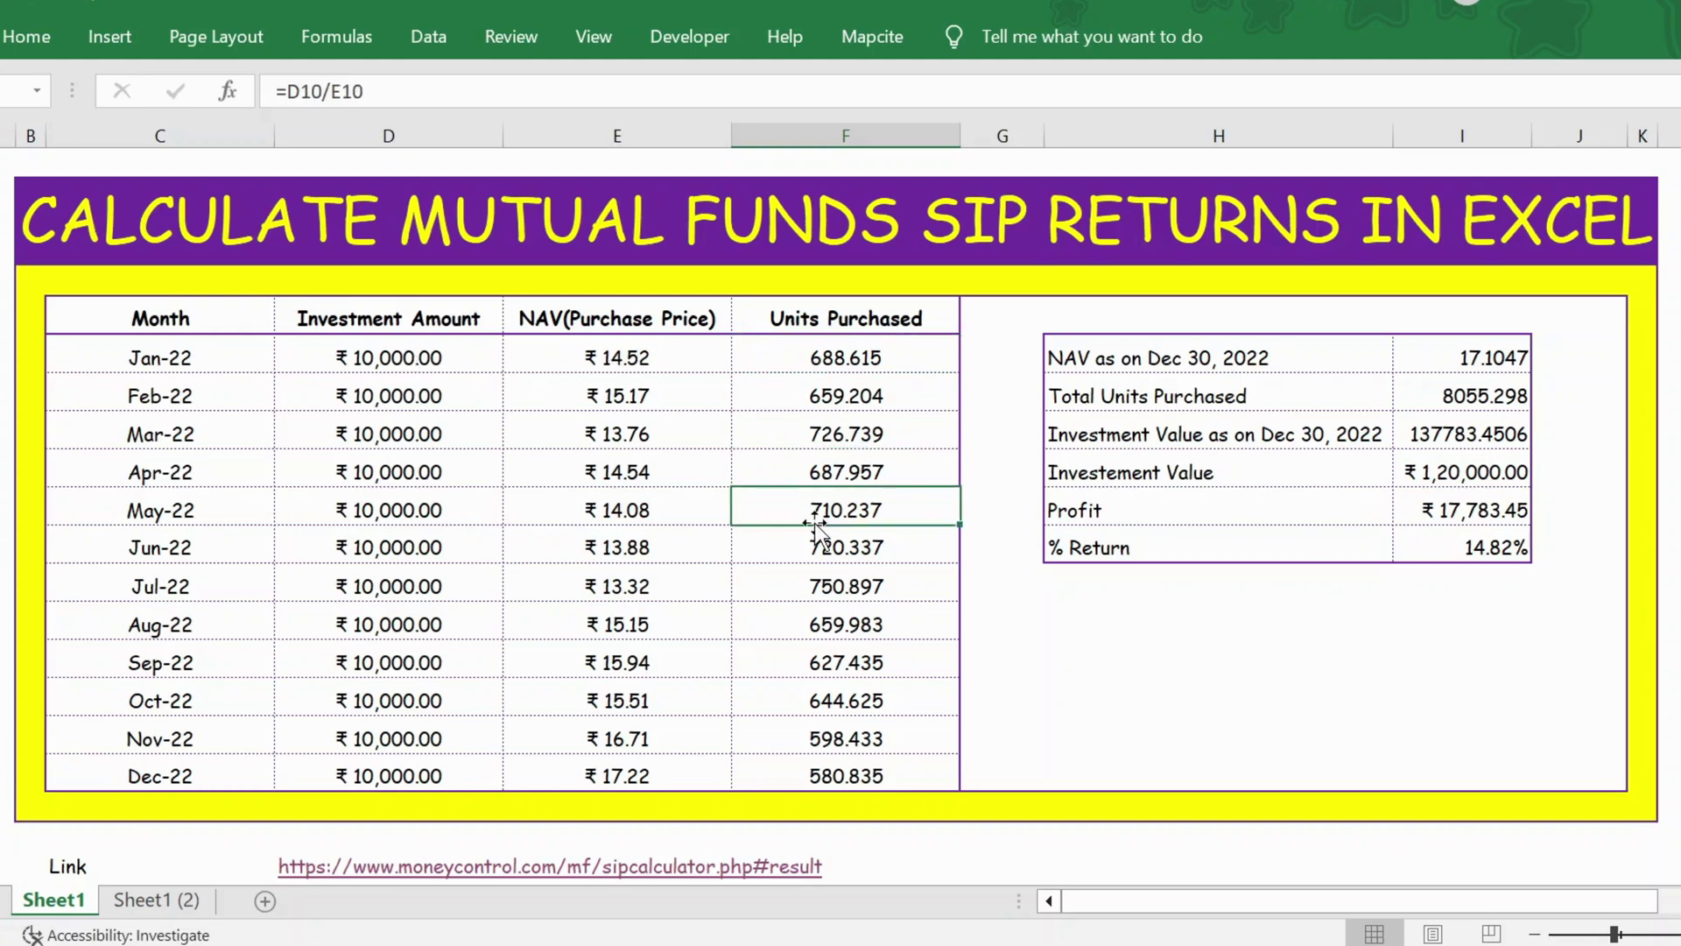
left_click(1100, 343)
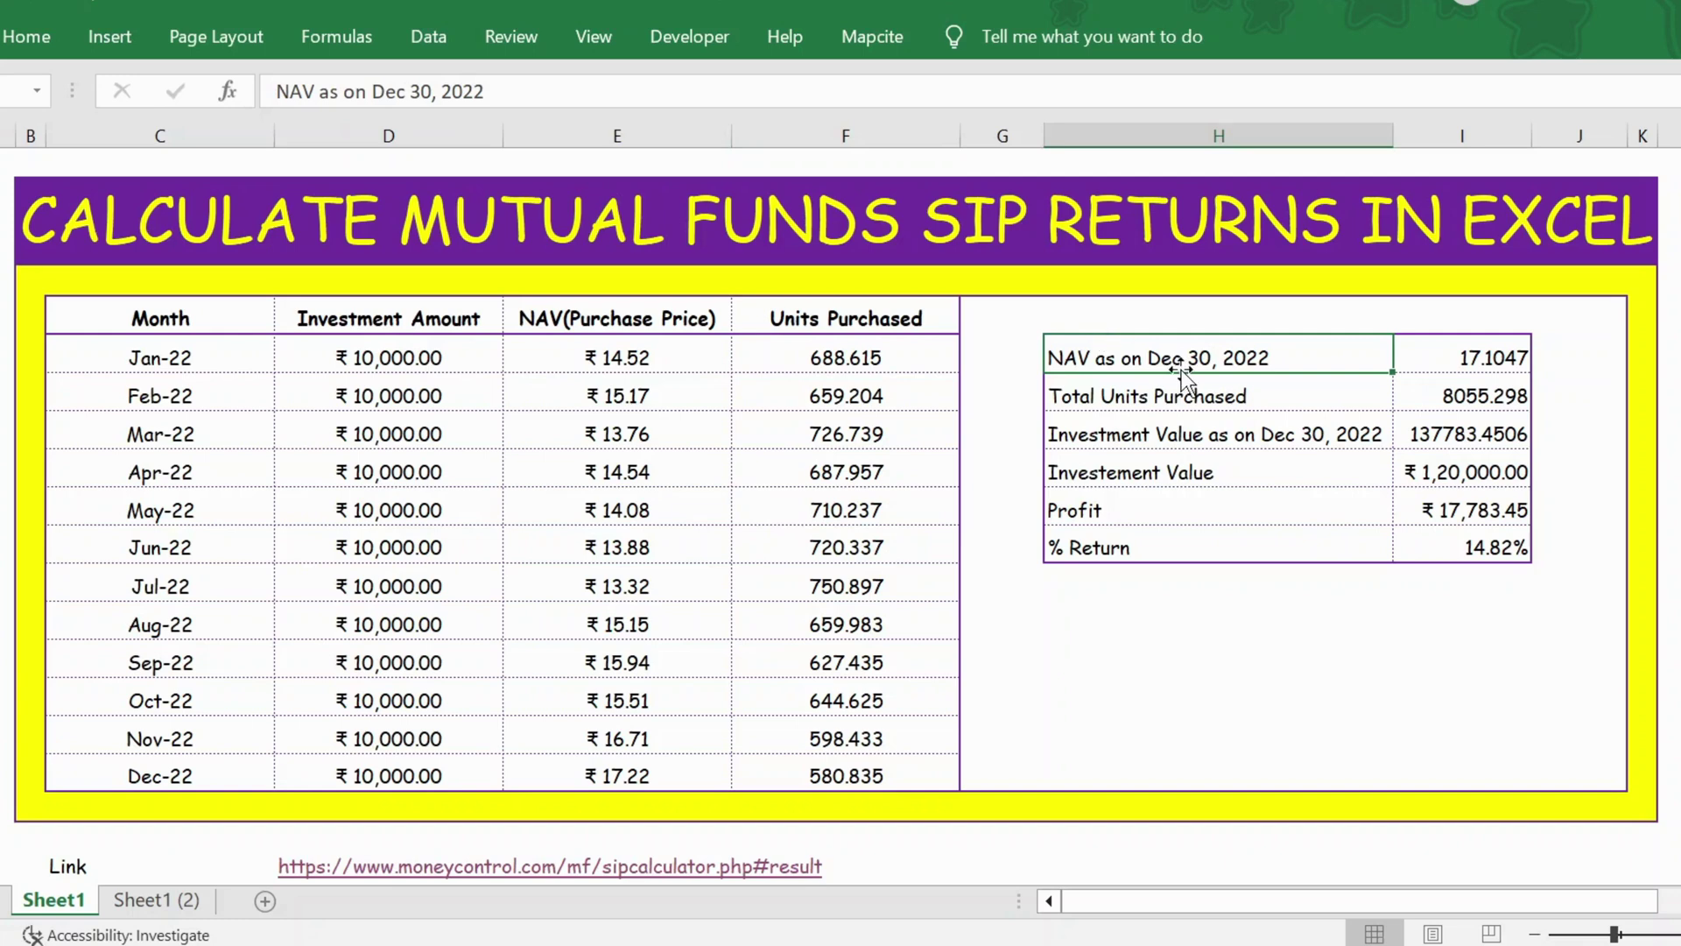
left_click(1425, 353)
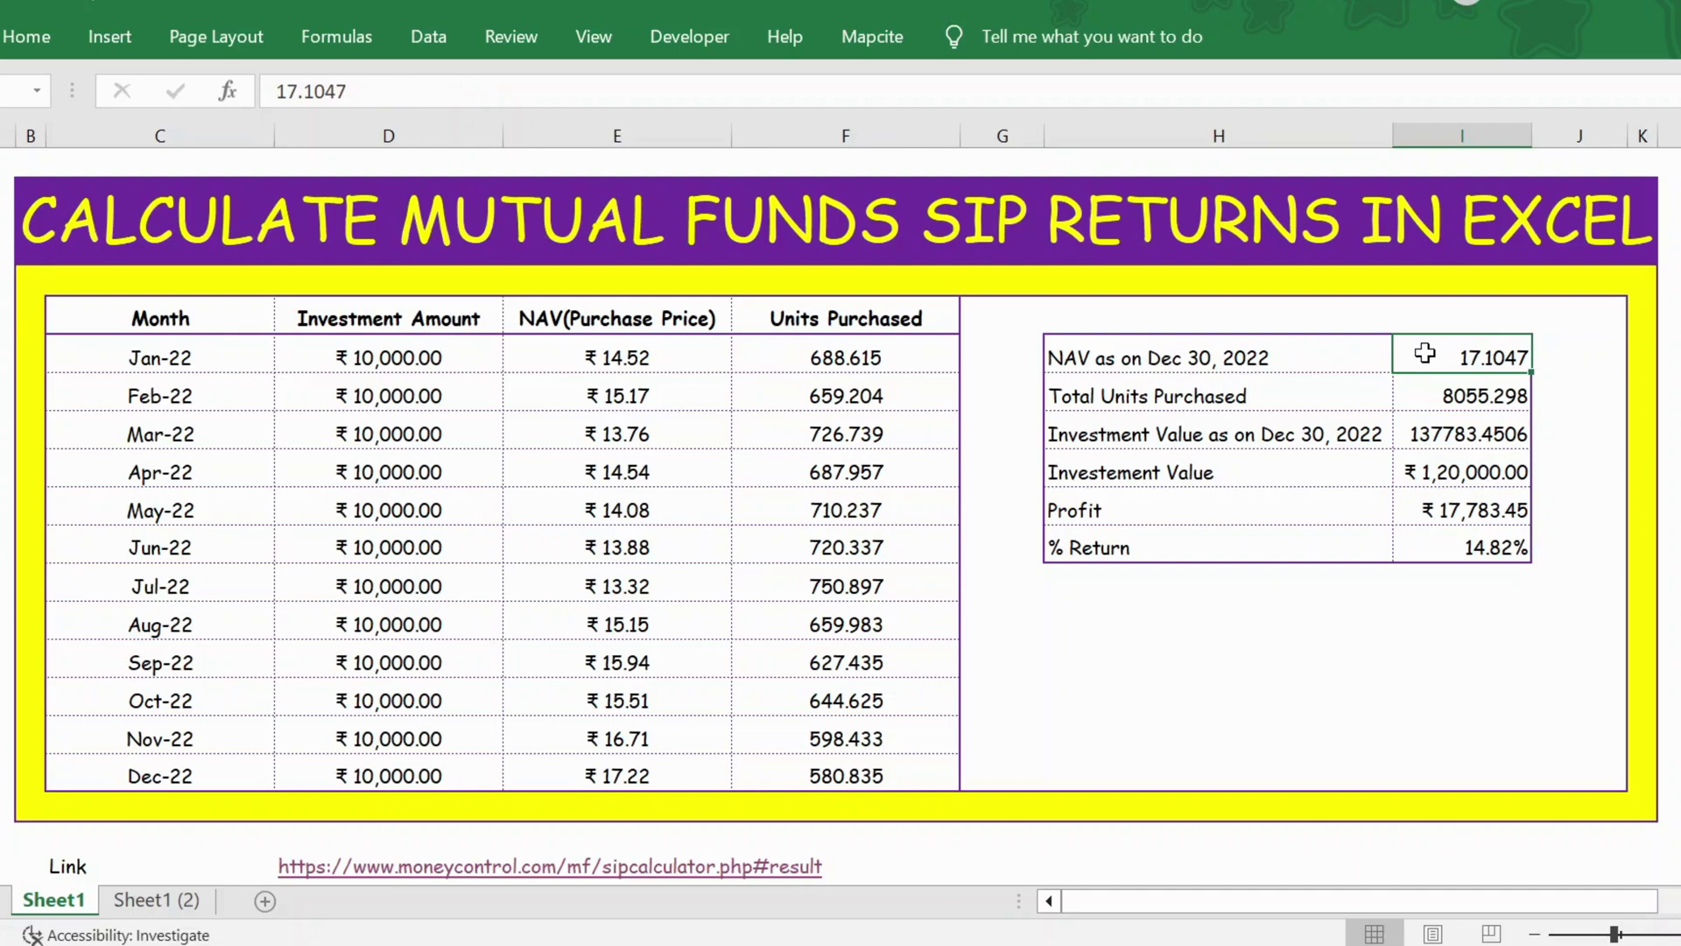
key("alt+Tab")
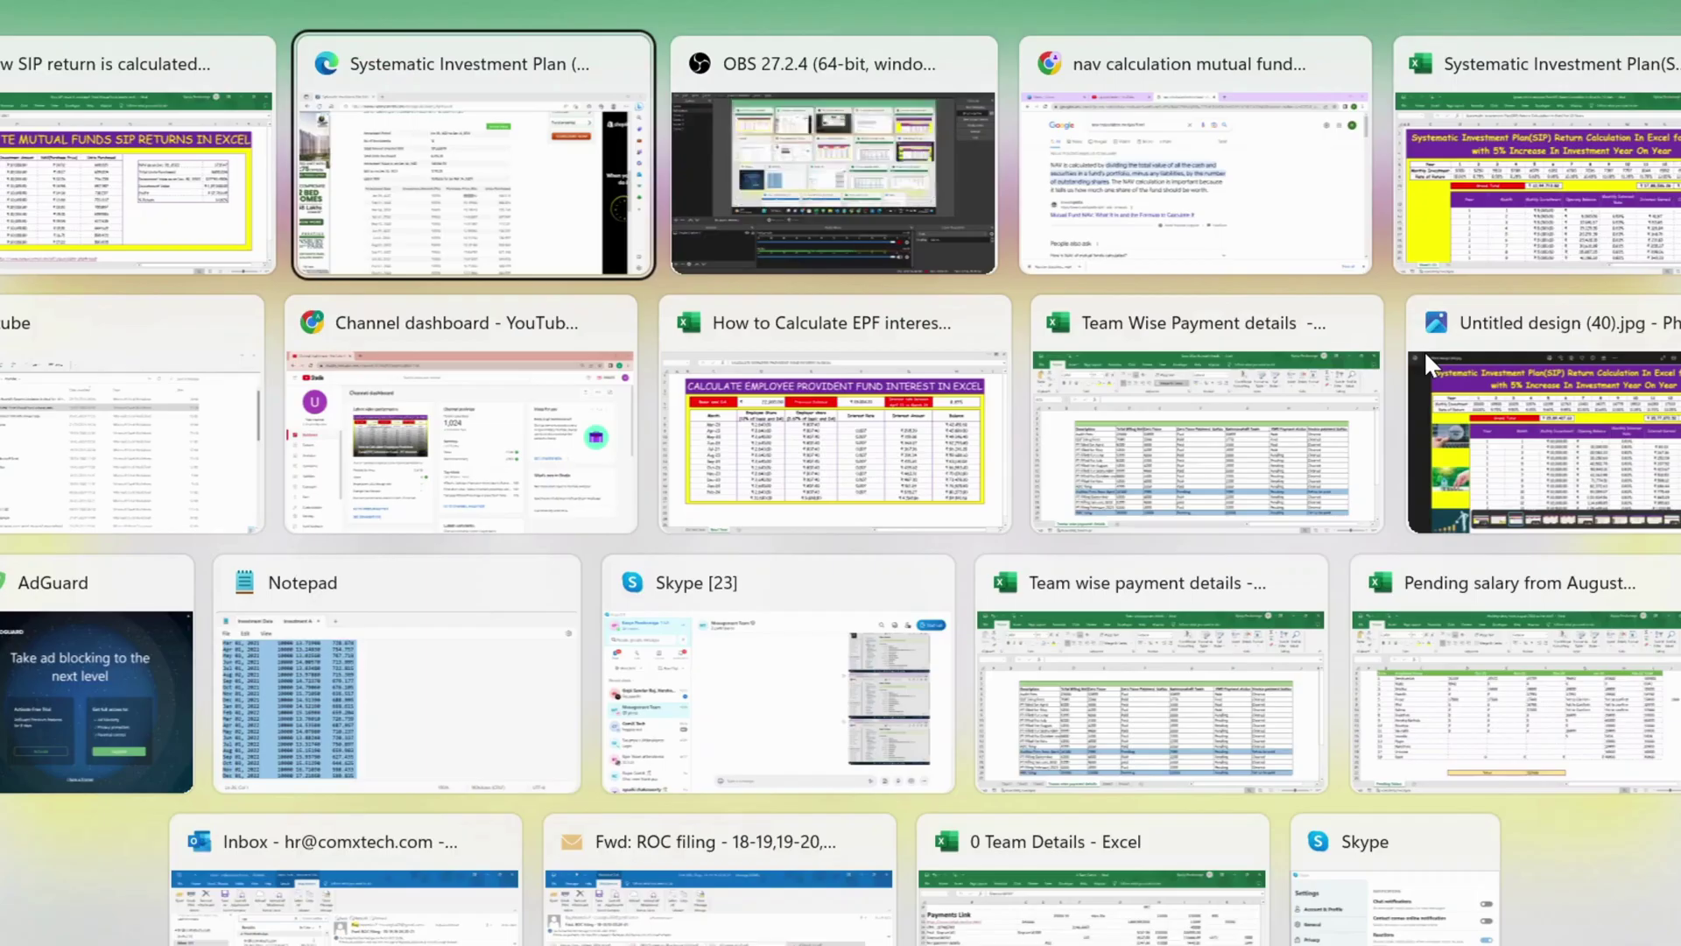
left_click_drag(665, 394, 606, 394)
key("alt+Tab")
left_click(1235, 395)
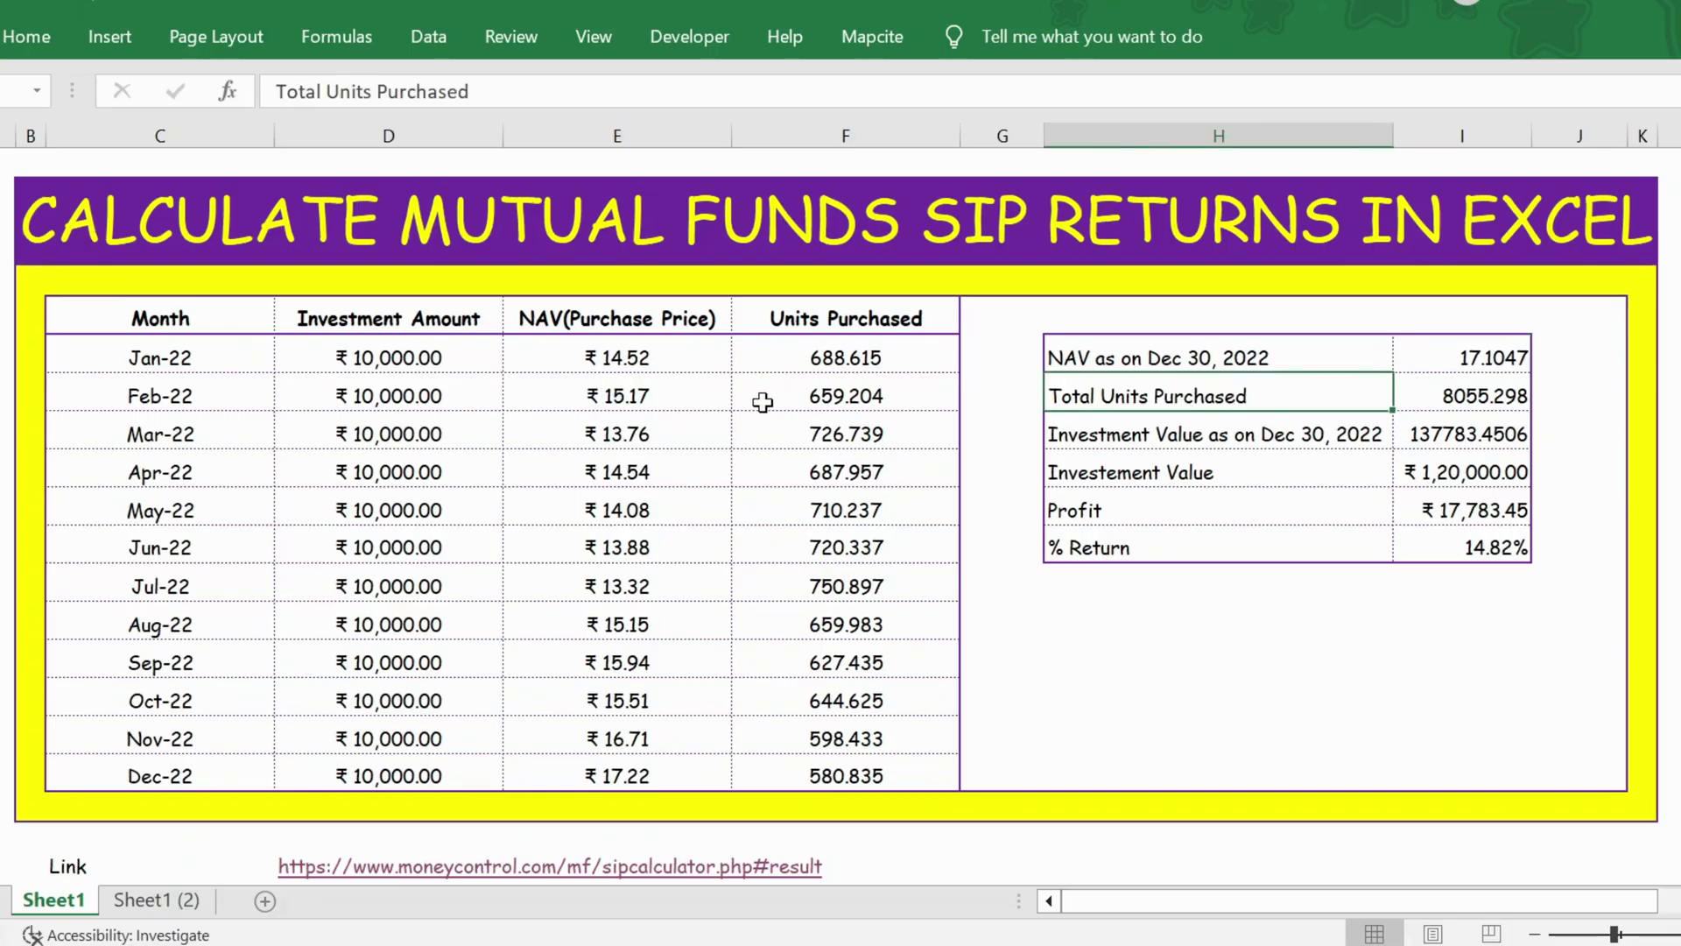
left_click(778, 374)
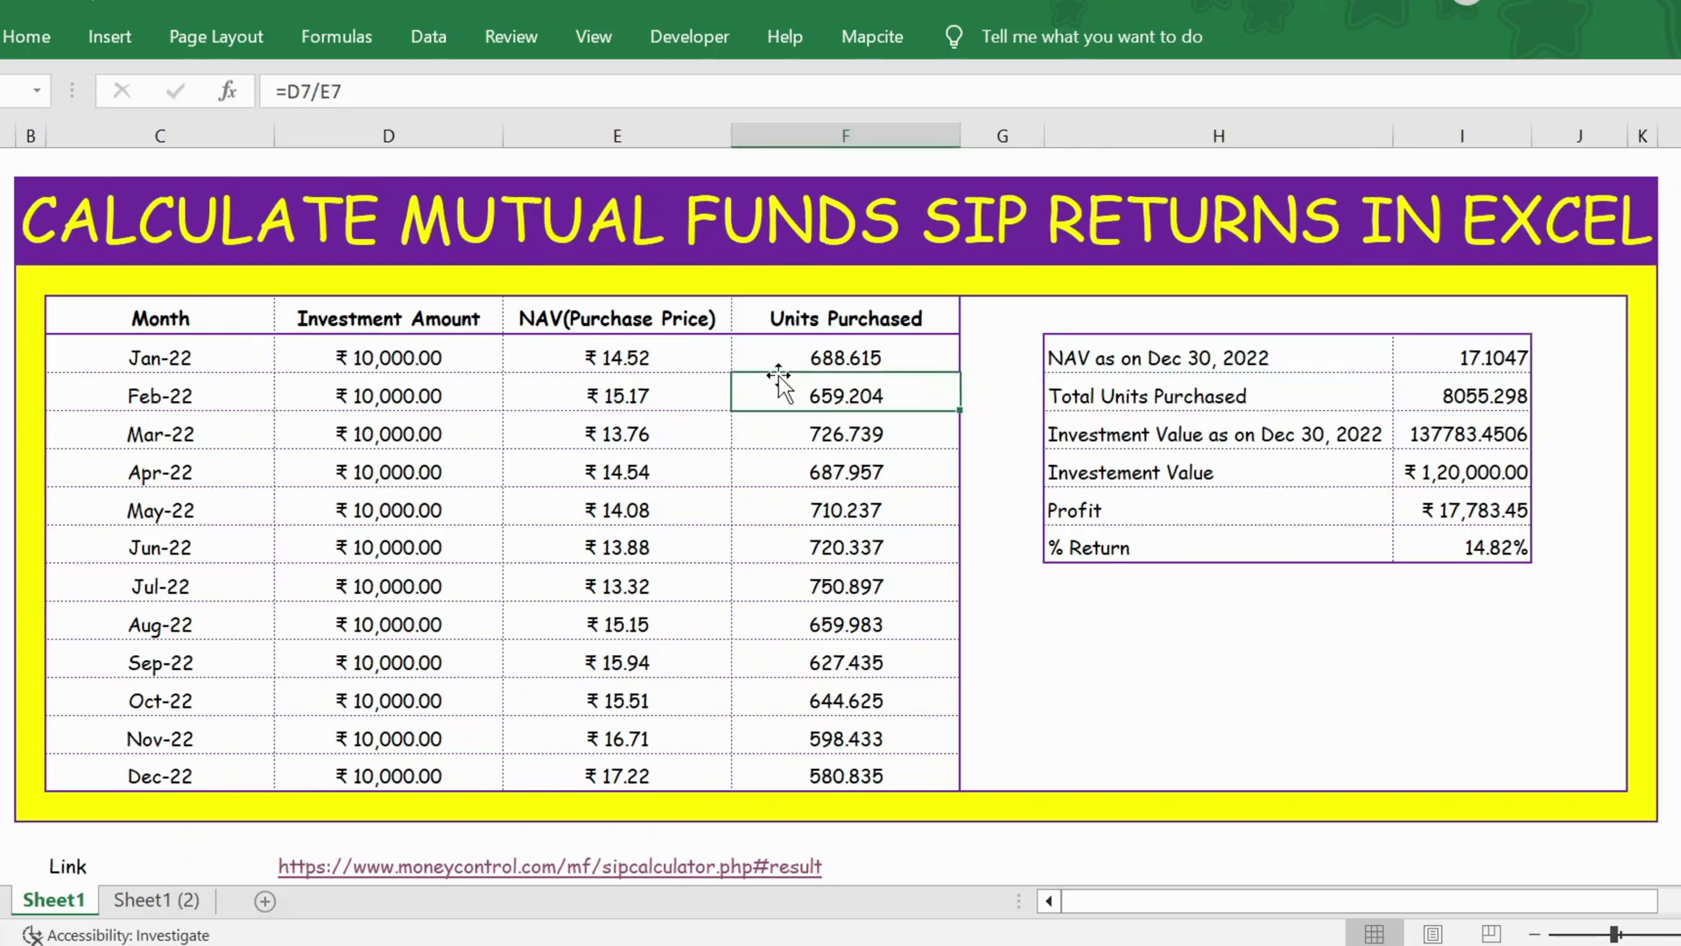
left_click(420, 361)
left_click(833, 369)
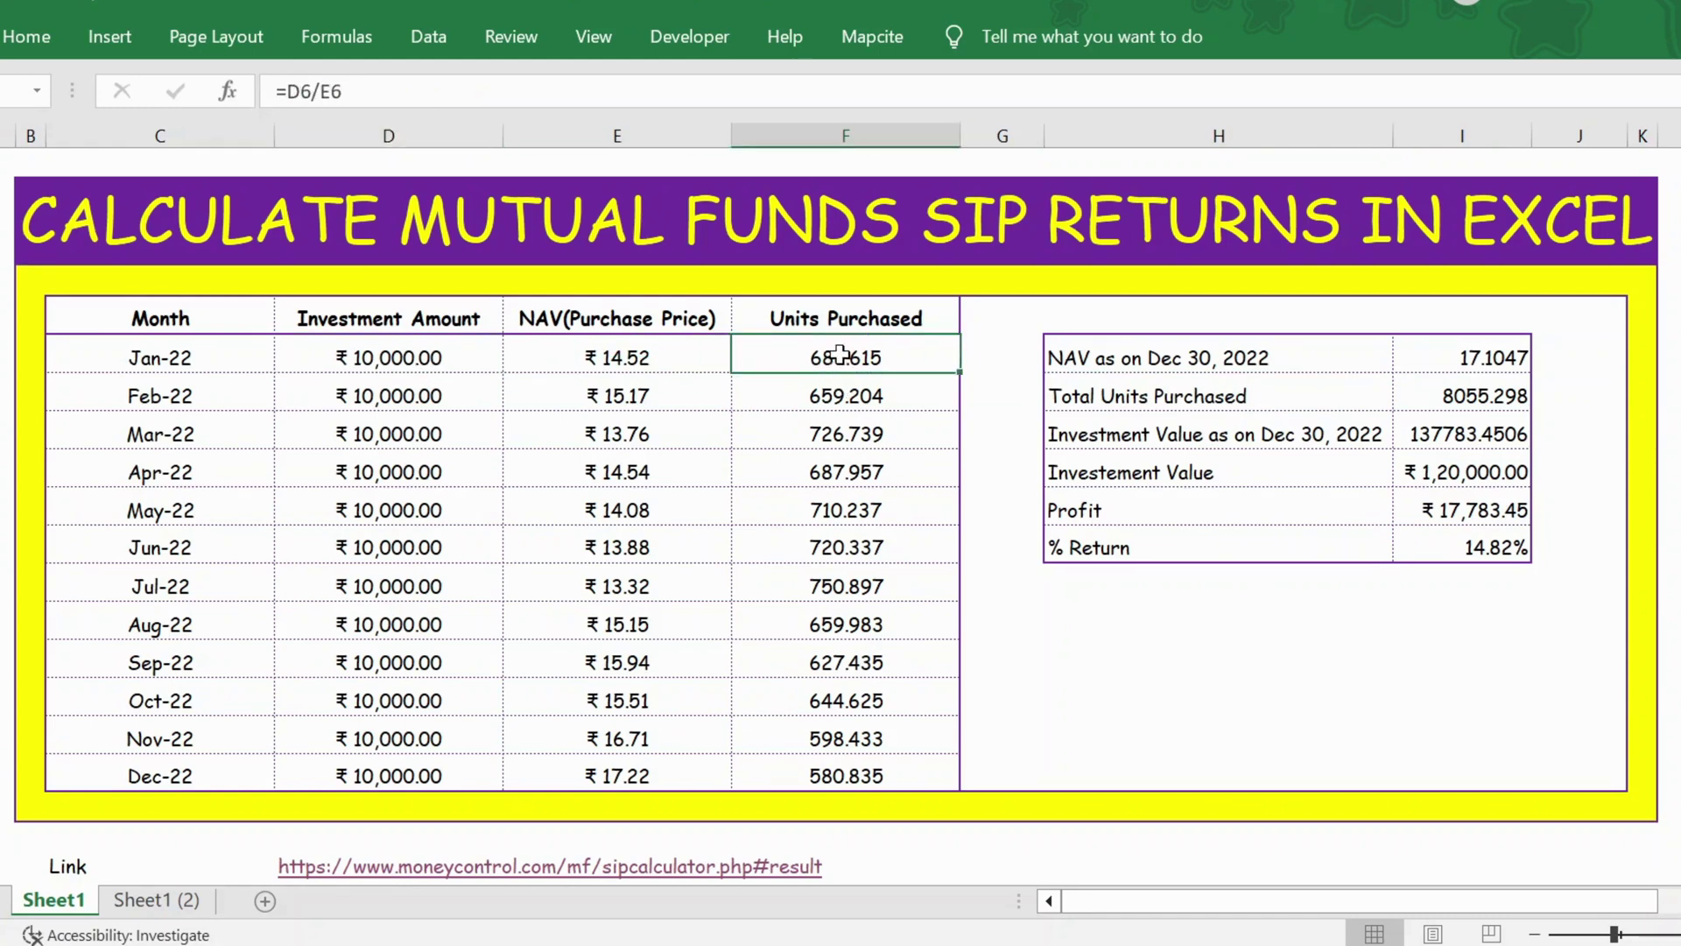
left_click(839, 393)
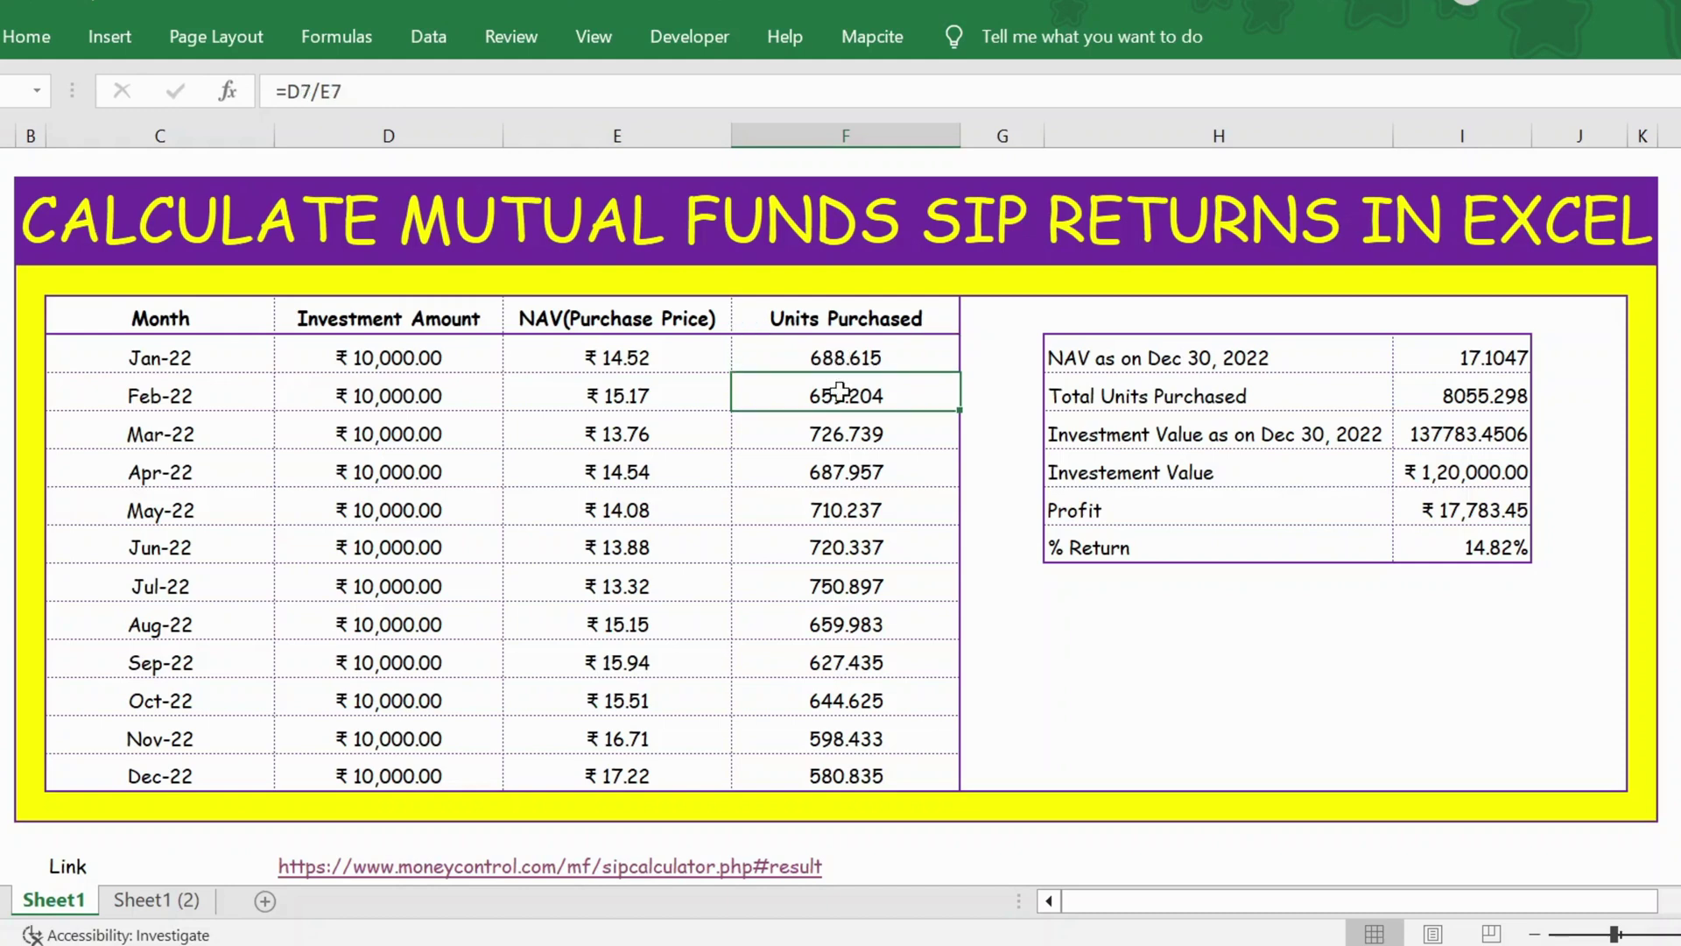
key("Up")
key("ctrl+shift+Down")
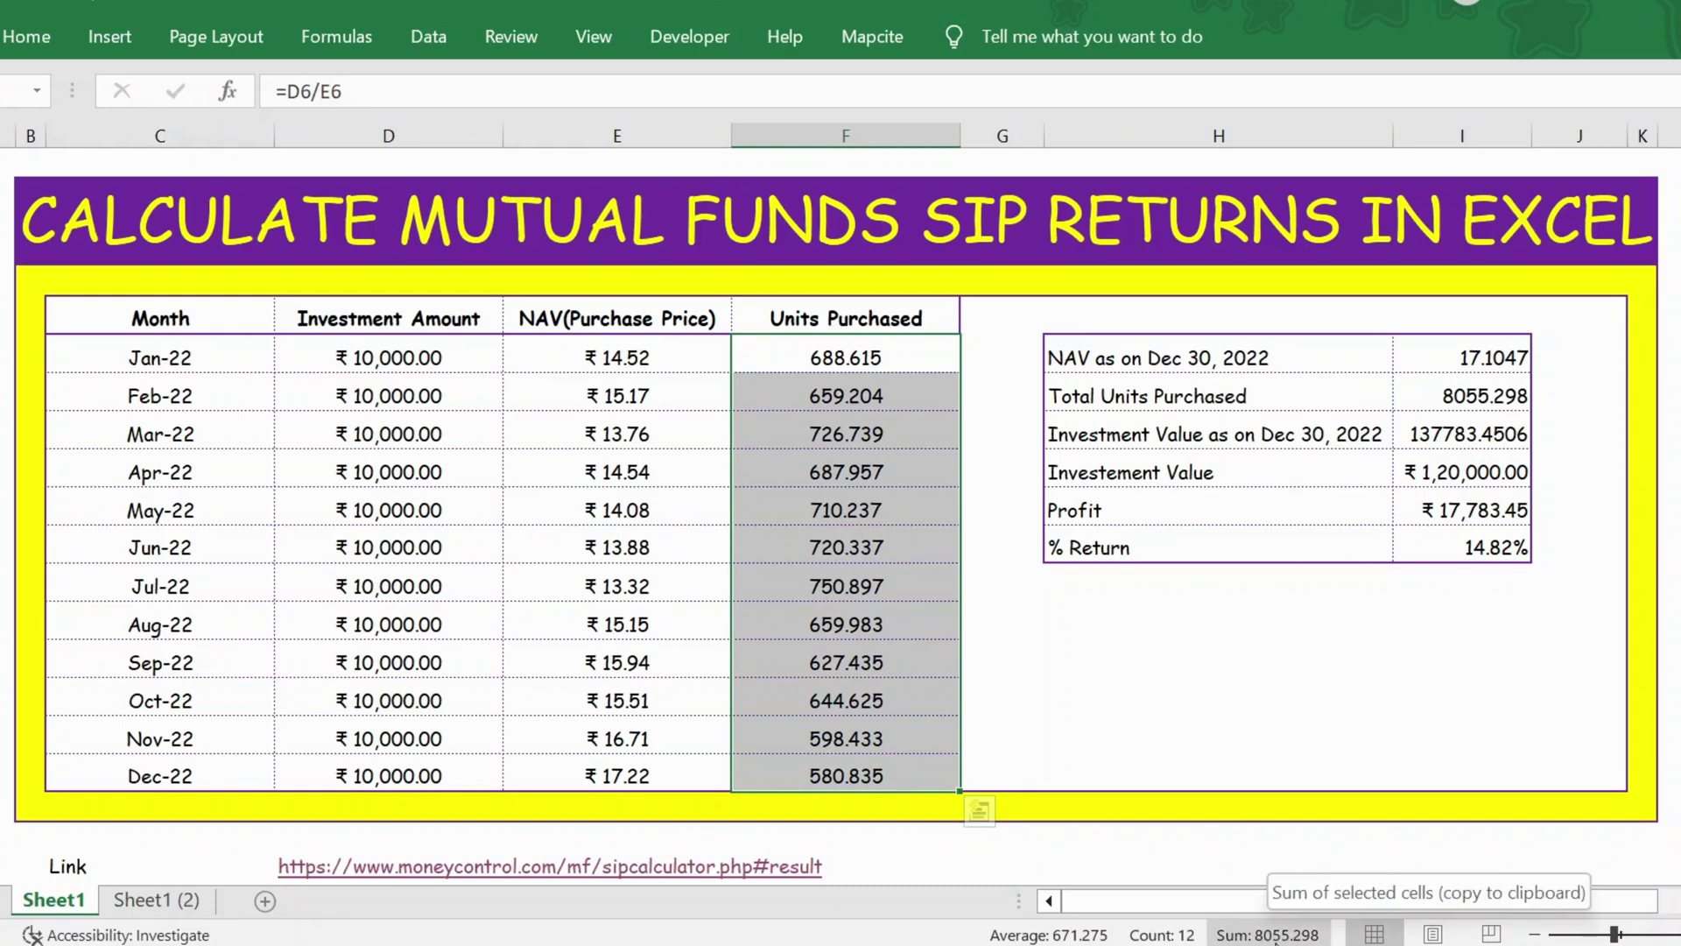
Enter =SUM(F6:F17) in the Total Units Purchased cell, giving 8055.298
left_click(1485, 391)
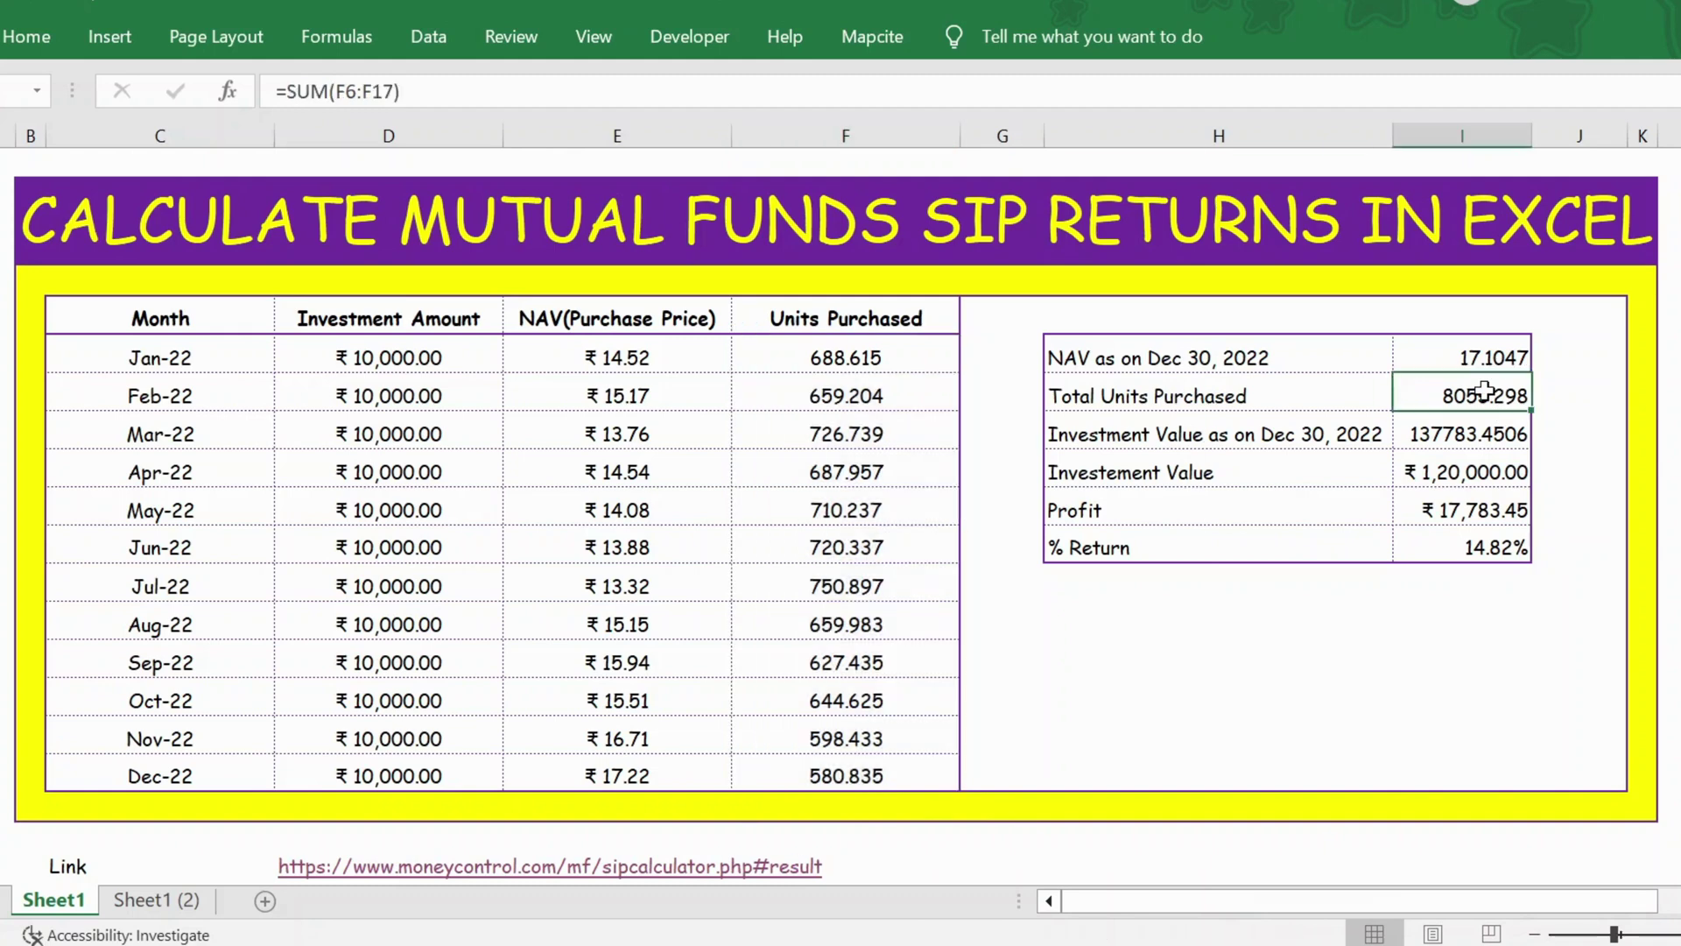
type("=sum")
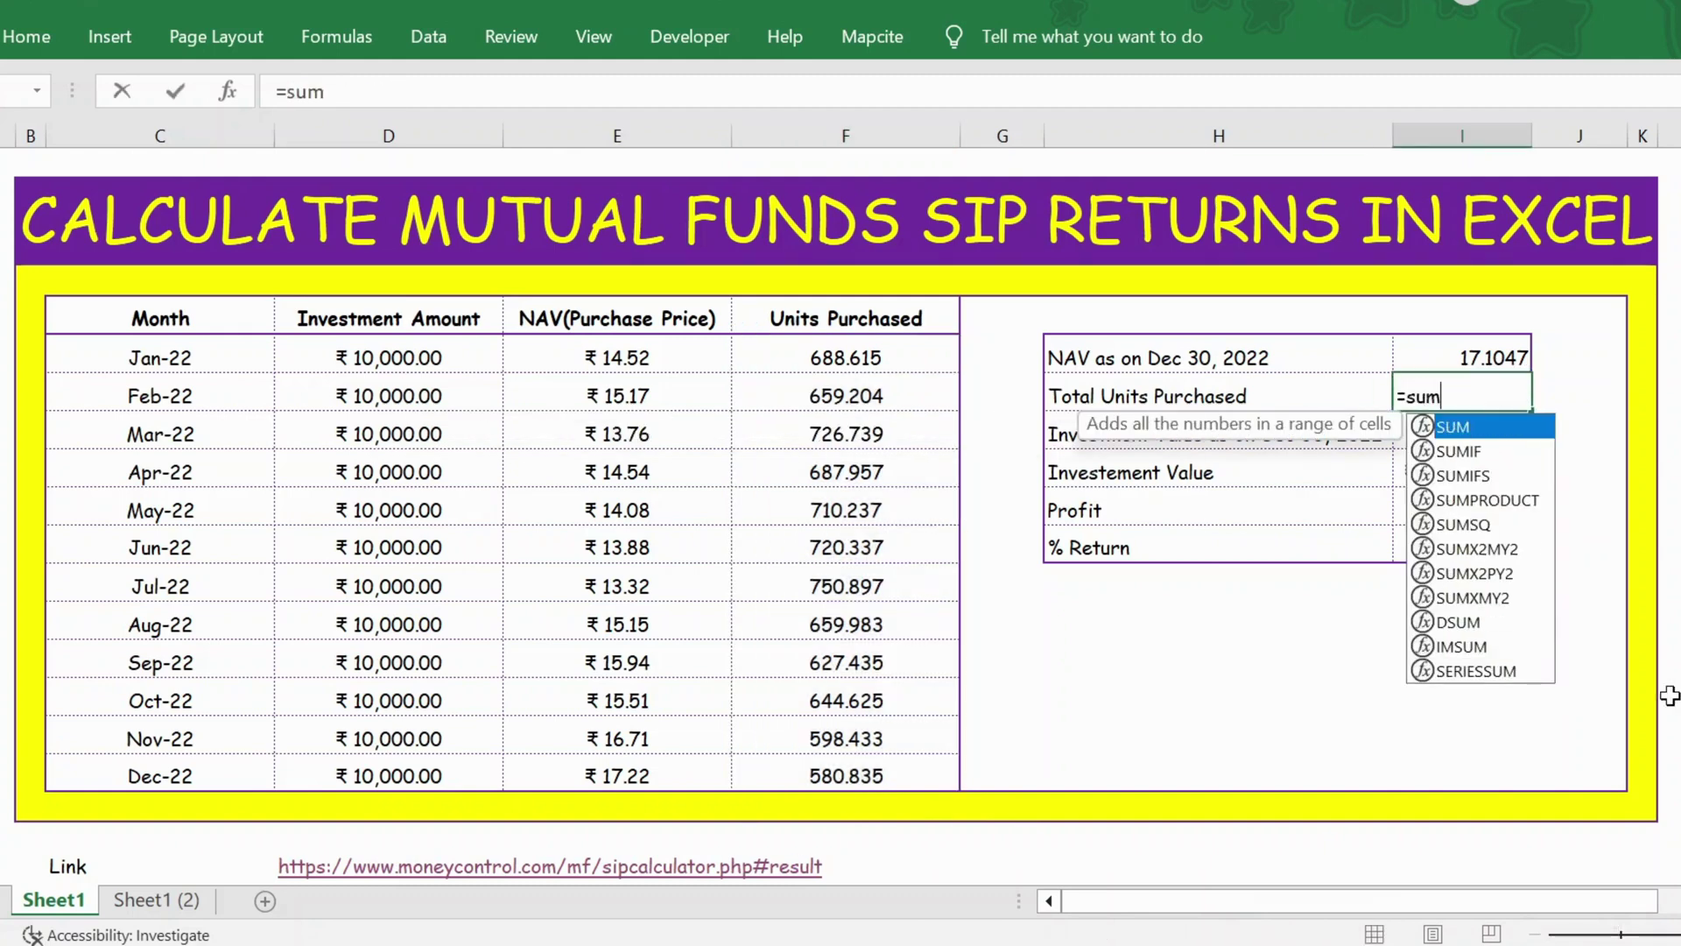
key("Tab")
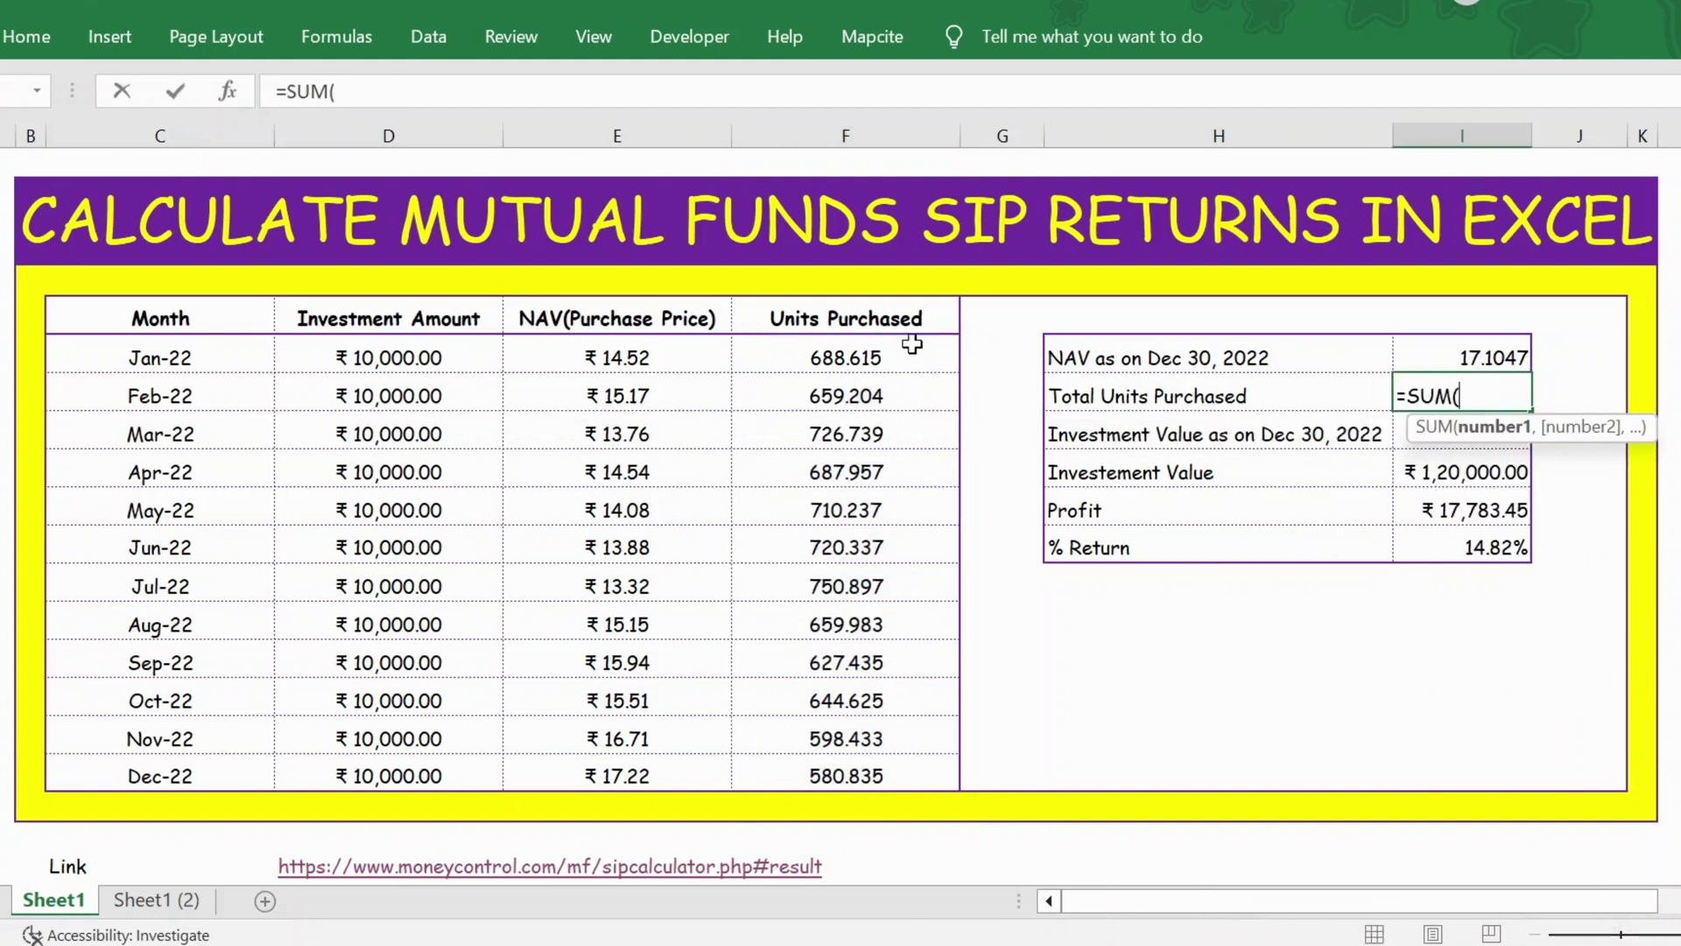
left_click(855, 366)
left_click_drag(855, 368, 880, 776)
key("Return")
key("Up")
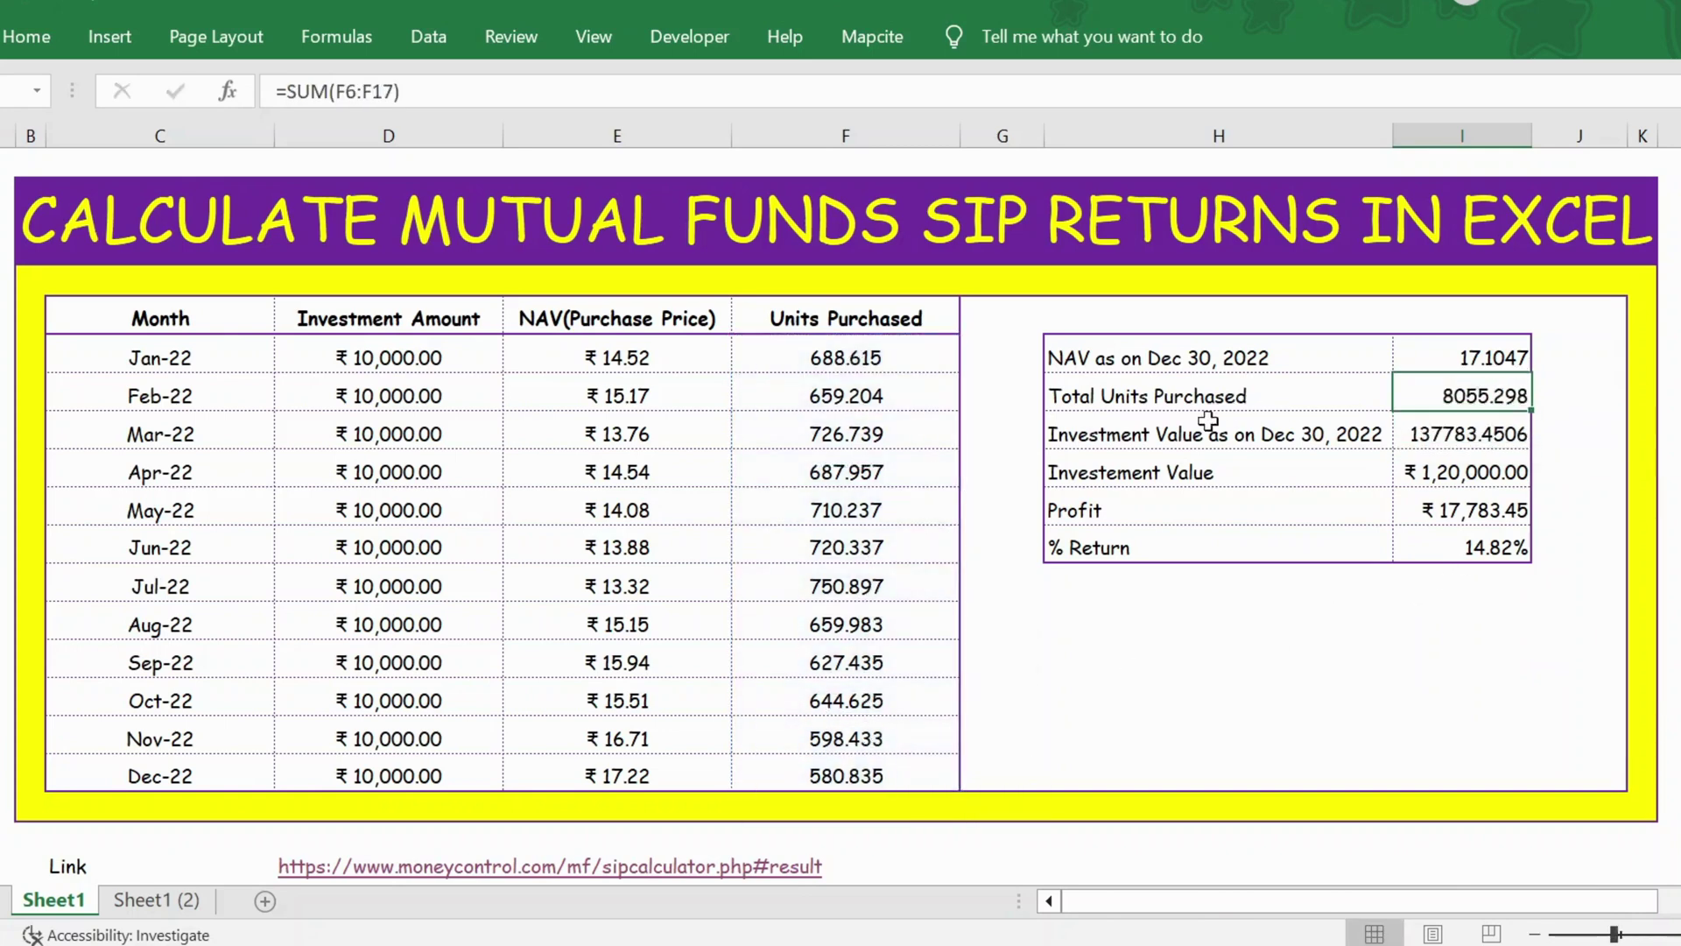
left_click(1165, 435)
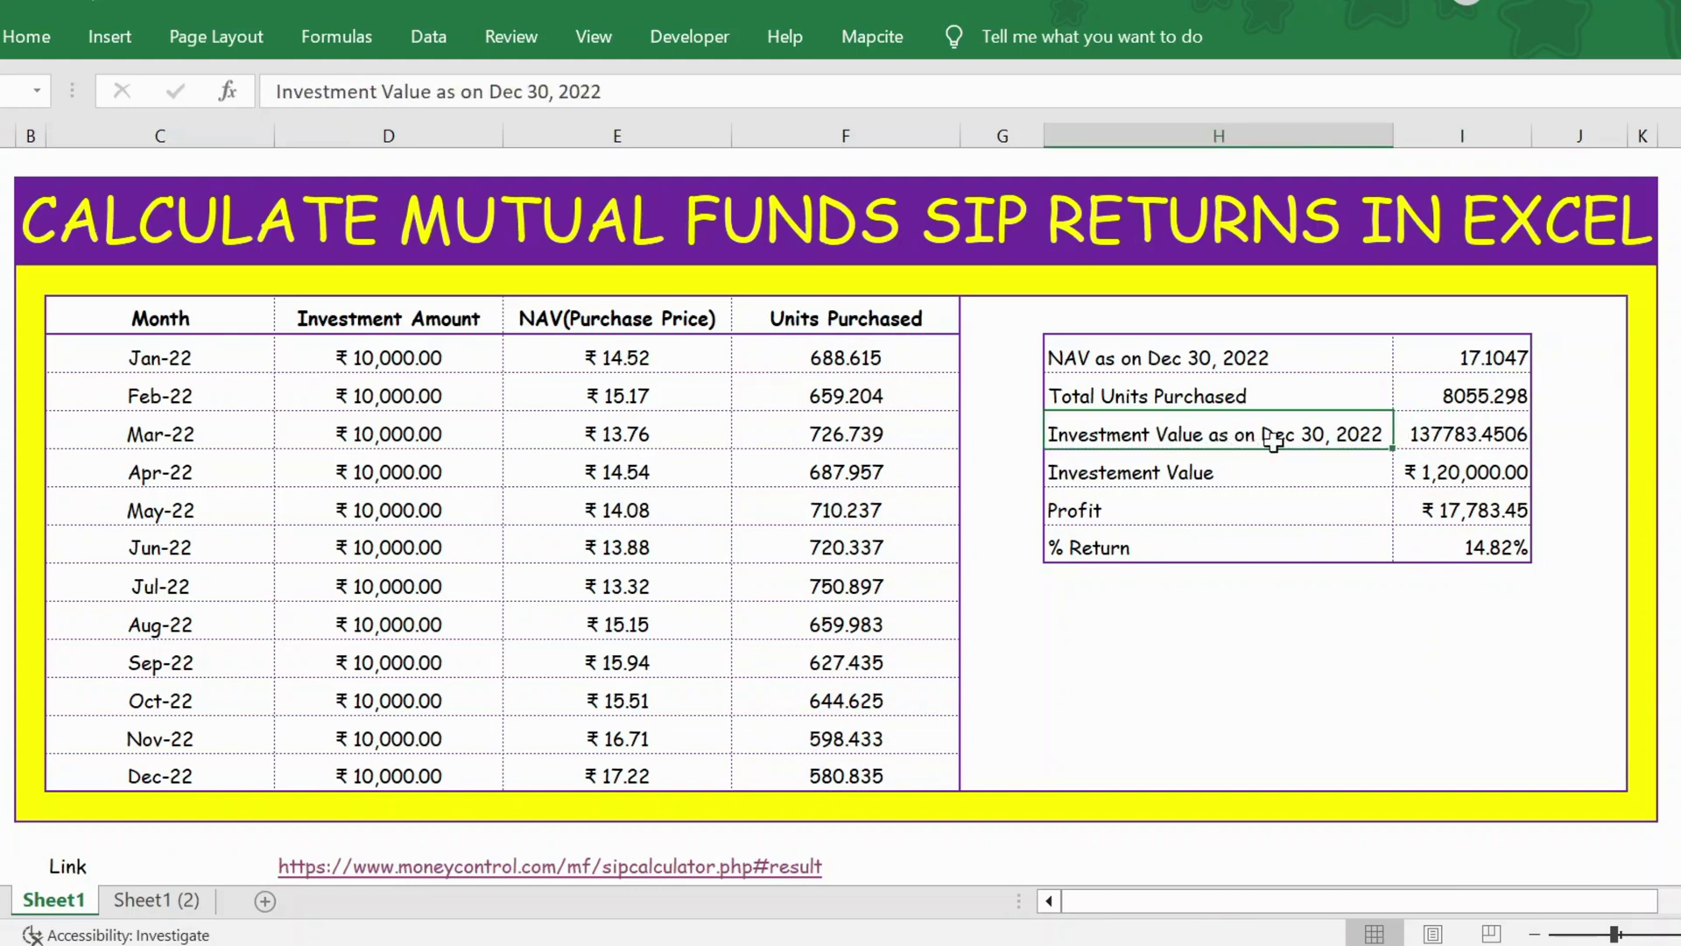
Enter =I6*I7 as the Dec 30, 2022 investment value, giving 137783.4506
left_click(1425, 432)
type("=")
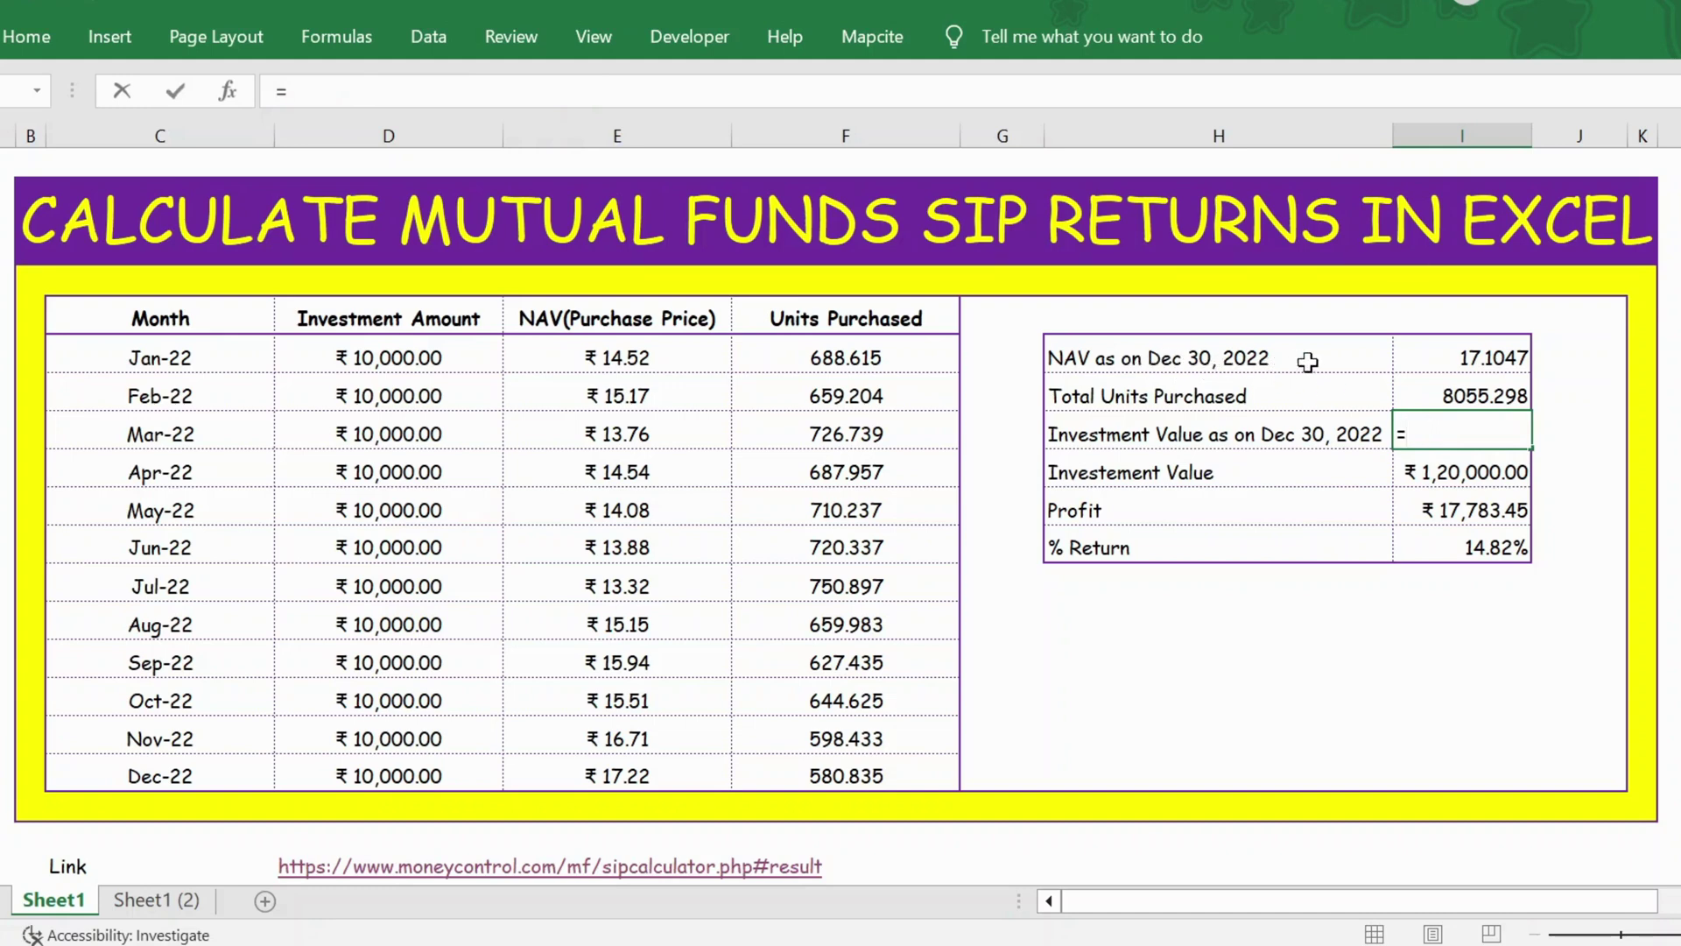
left_click(1405, 357)
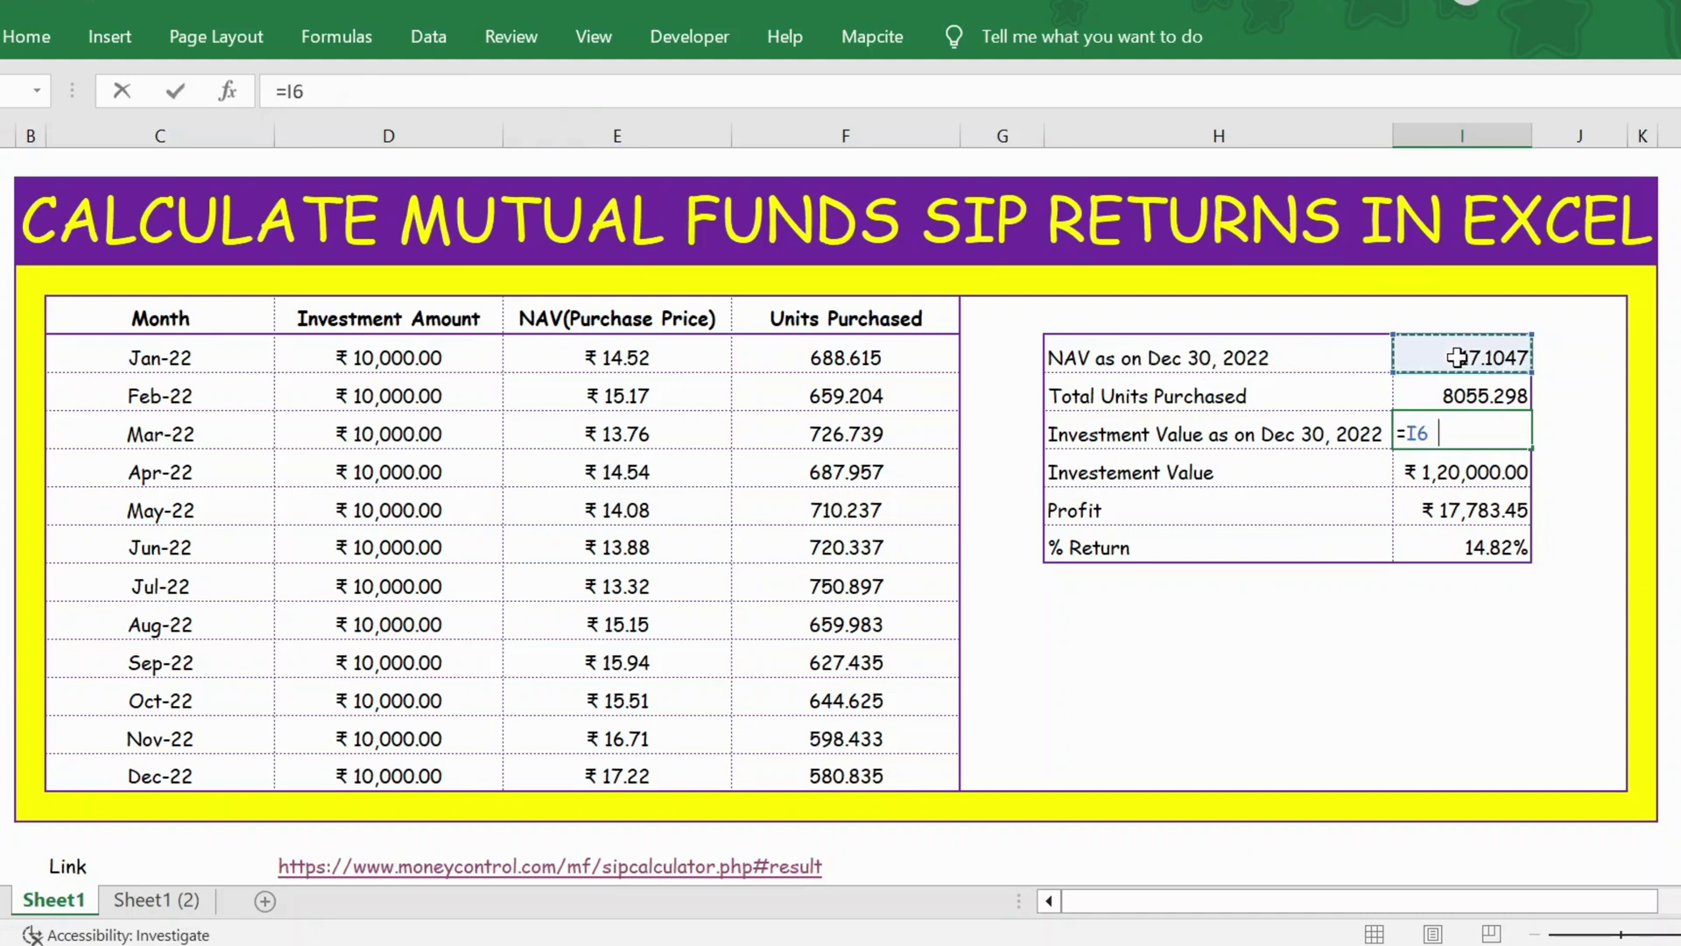
type("*")
left_click(1415, 396)
key("Return")
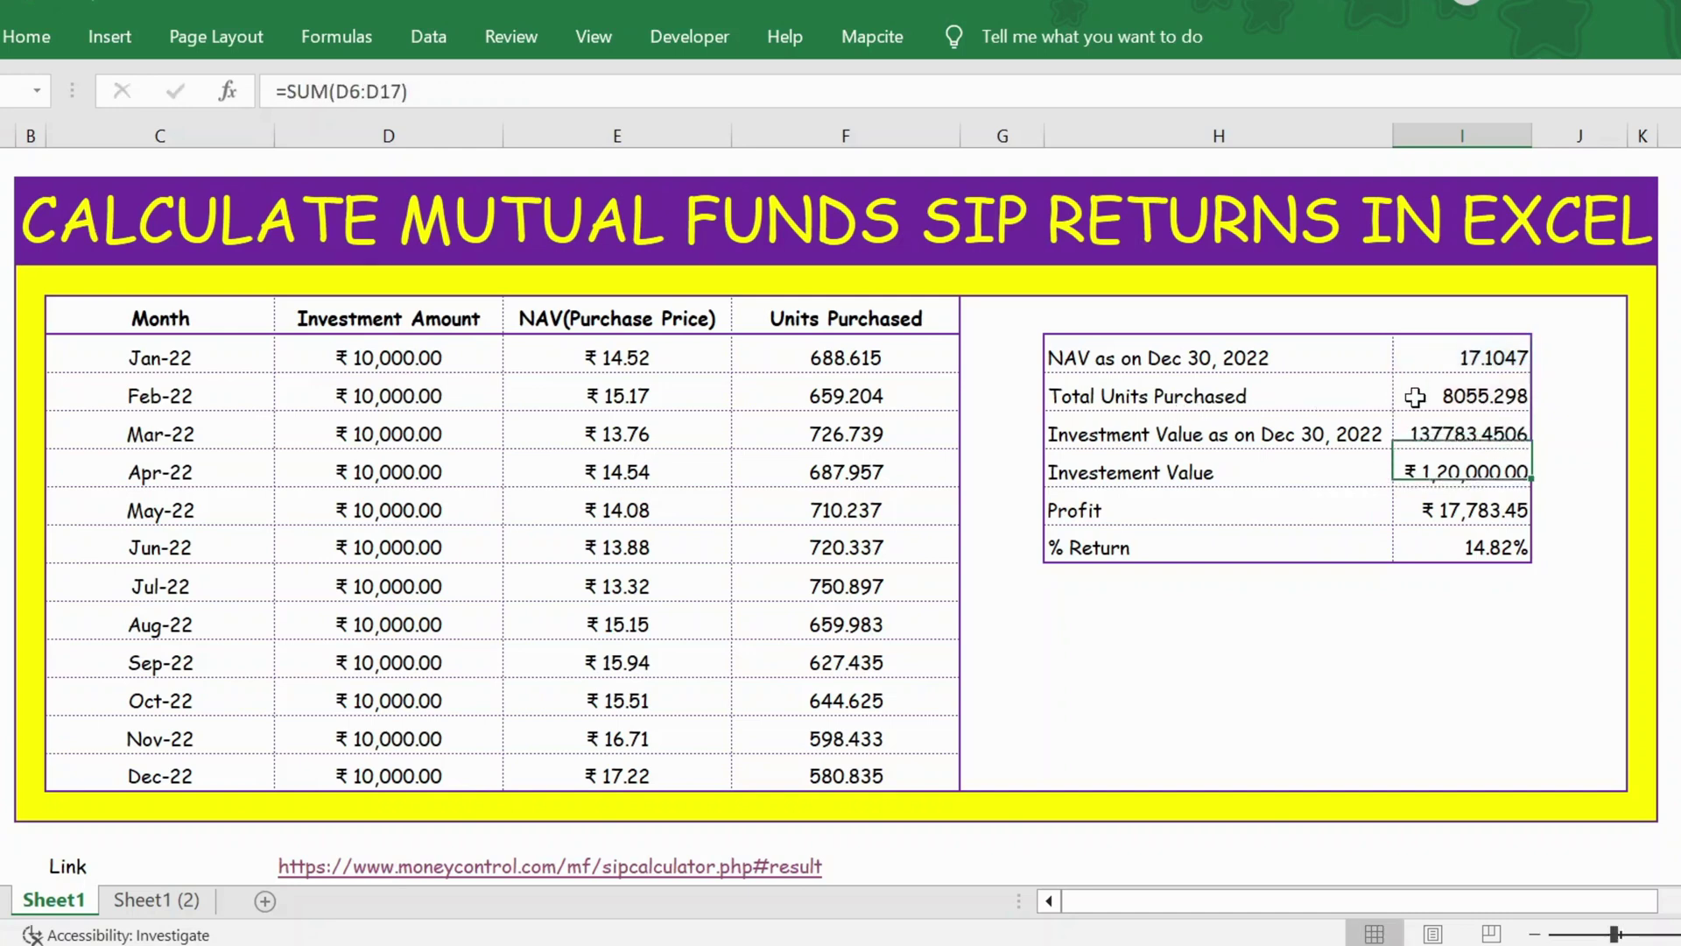
key("Up")
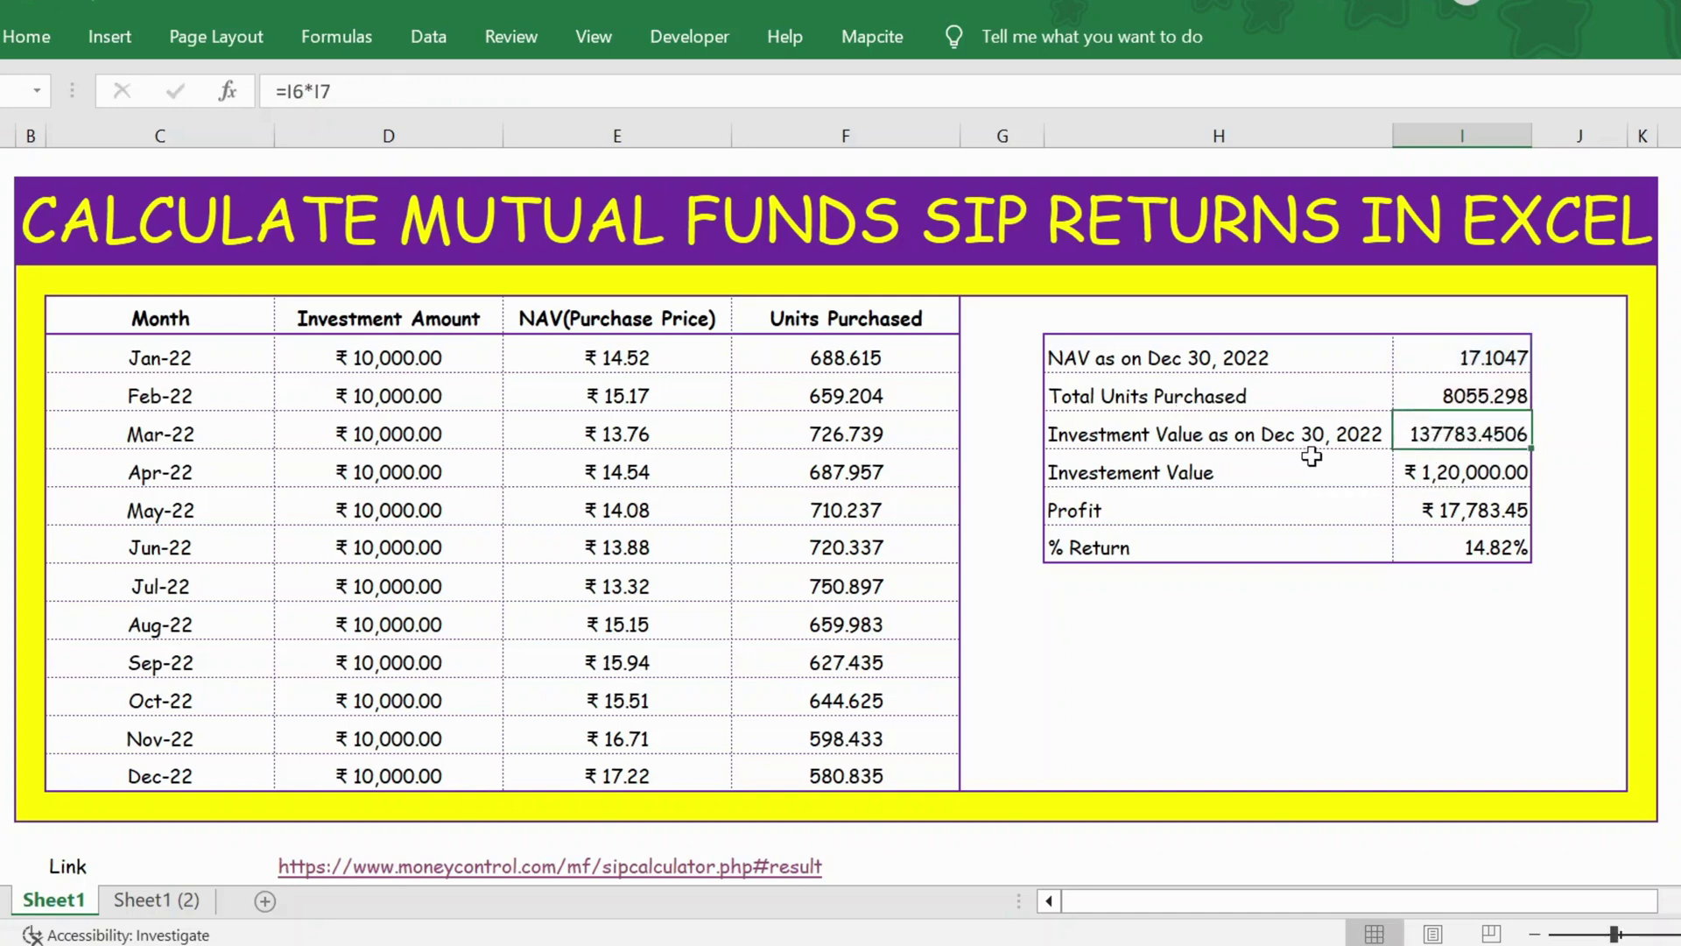
left_click(1224, 476)
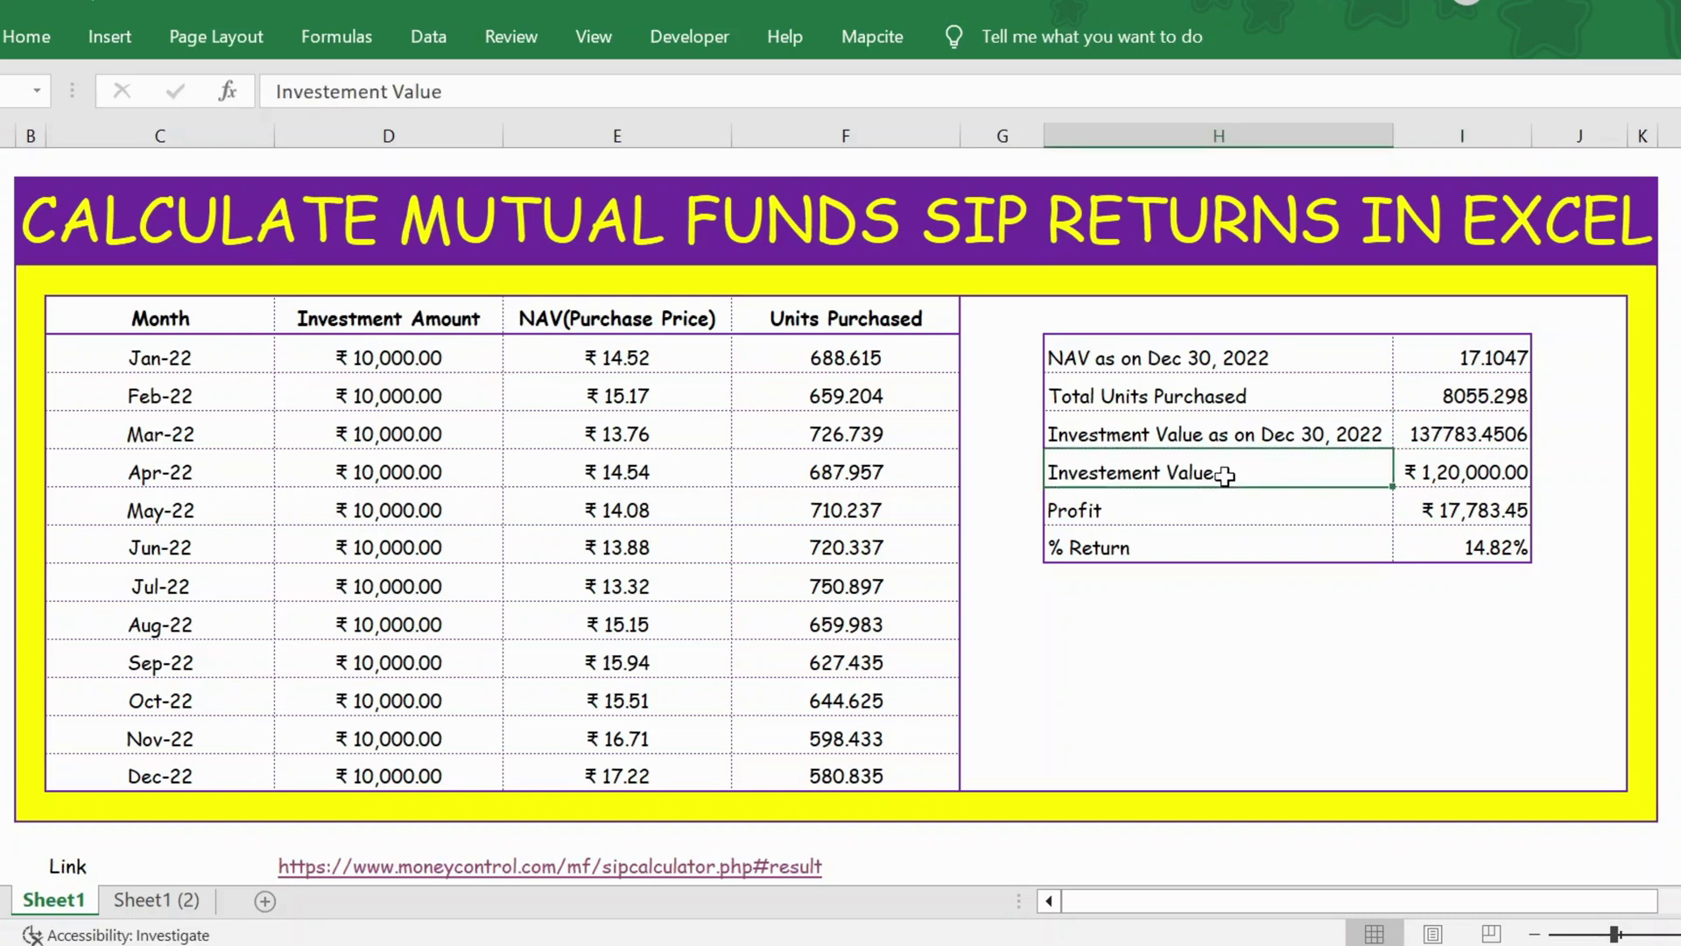
Enter =SUM(D6:D17) in the Investement Value cell, totalling ₹1,20,000.00
left_click(424, 358)
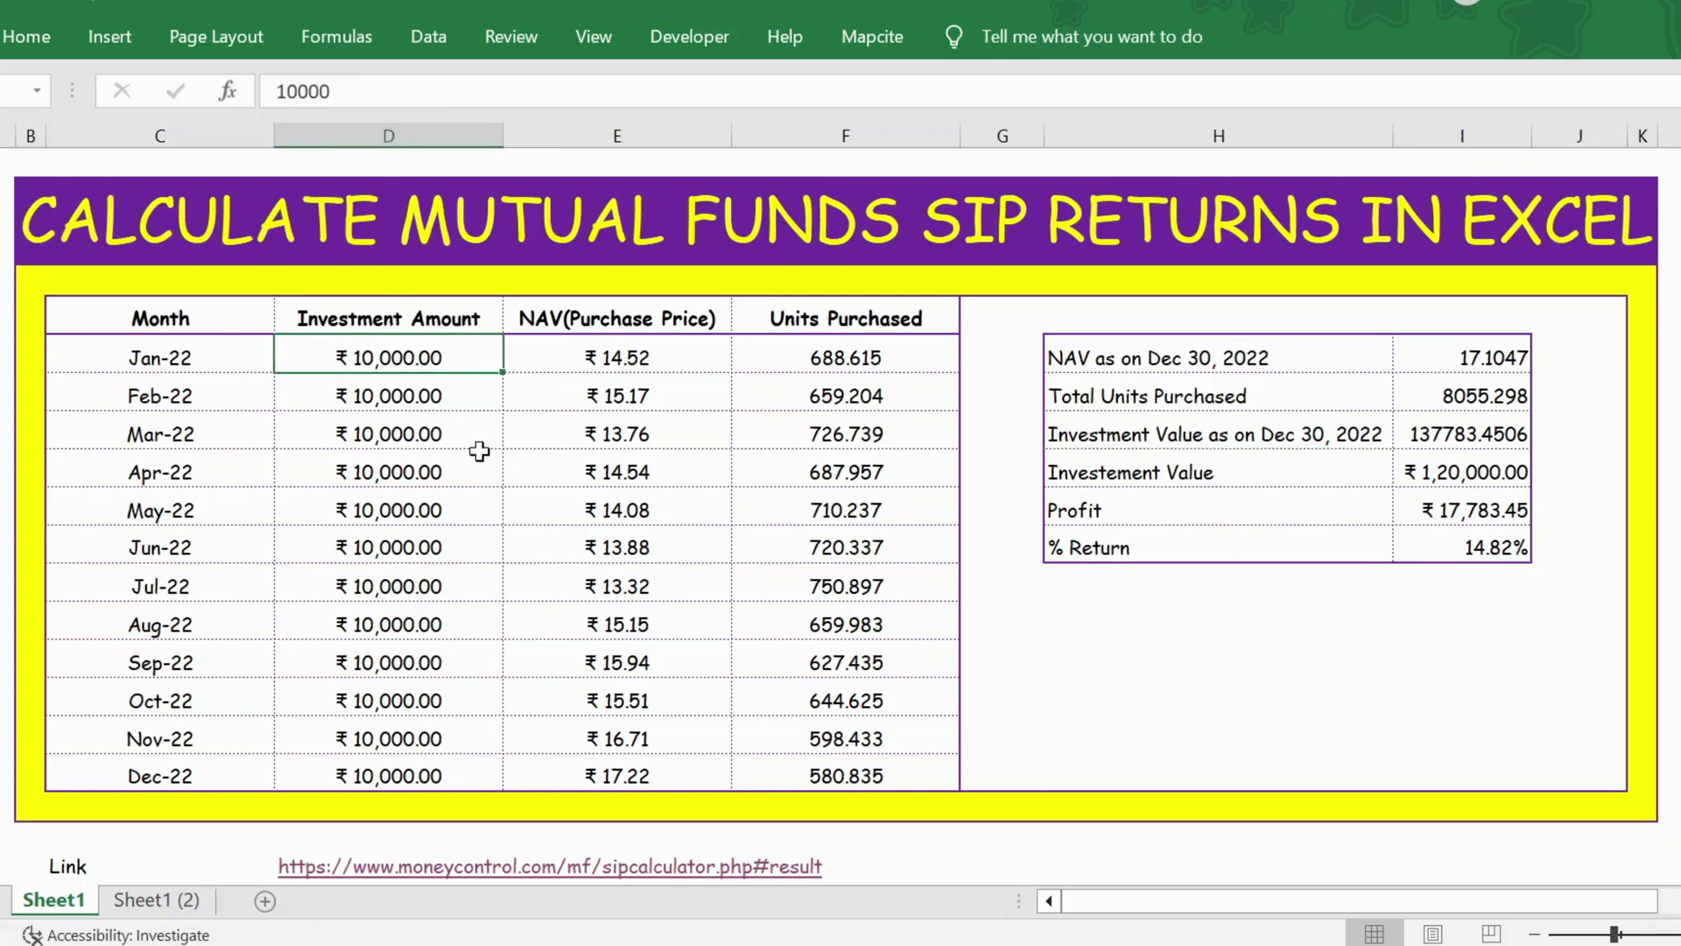
key("ctrl+shift+Down")
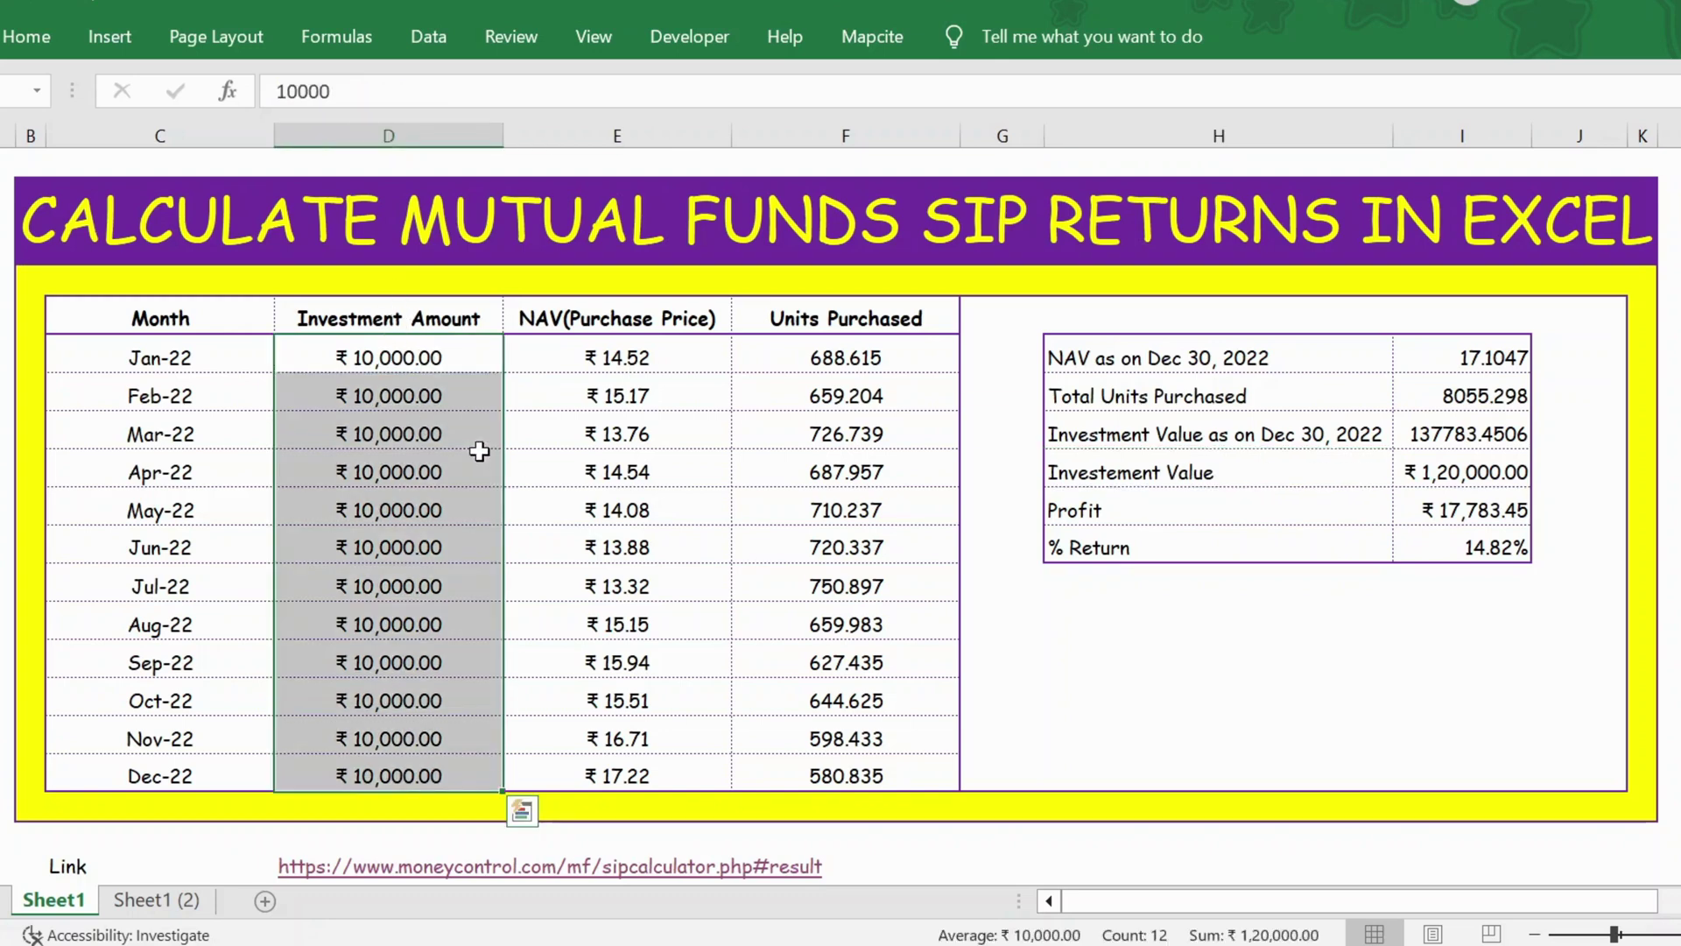
left_click(1478, 459)
type("=sum")
key("Tab")
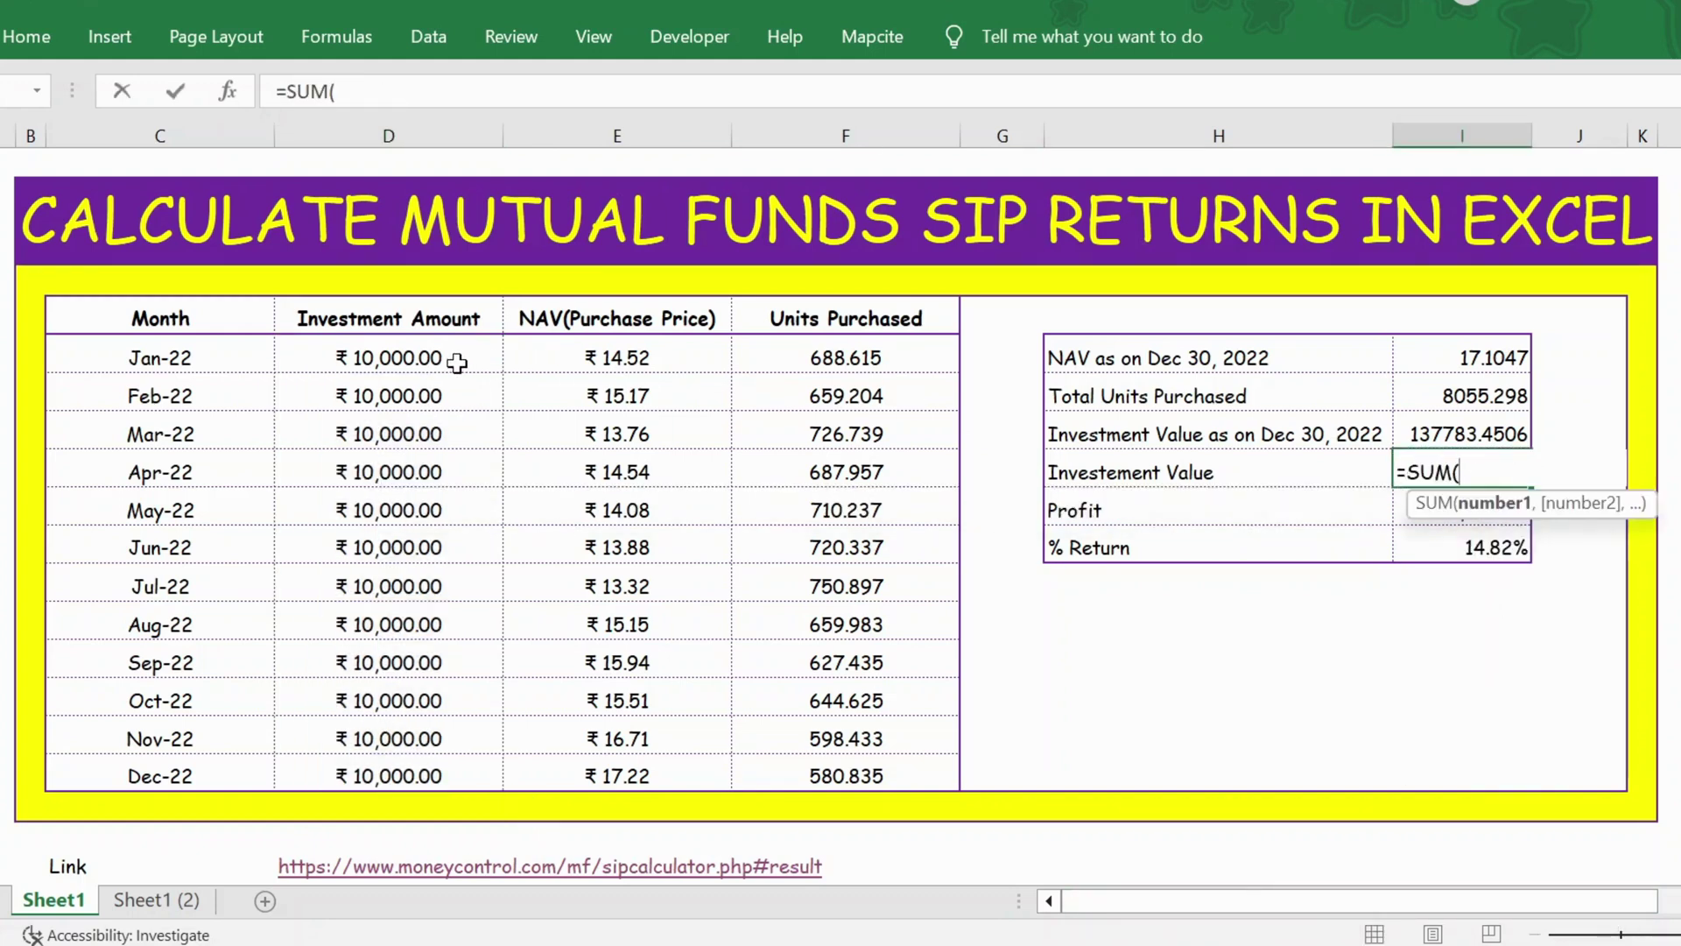
left_click_drag(457, 362, 464, 768)
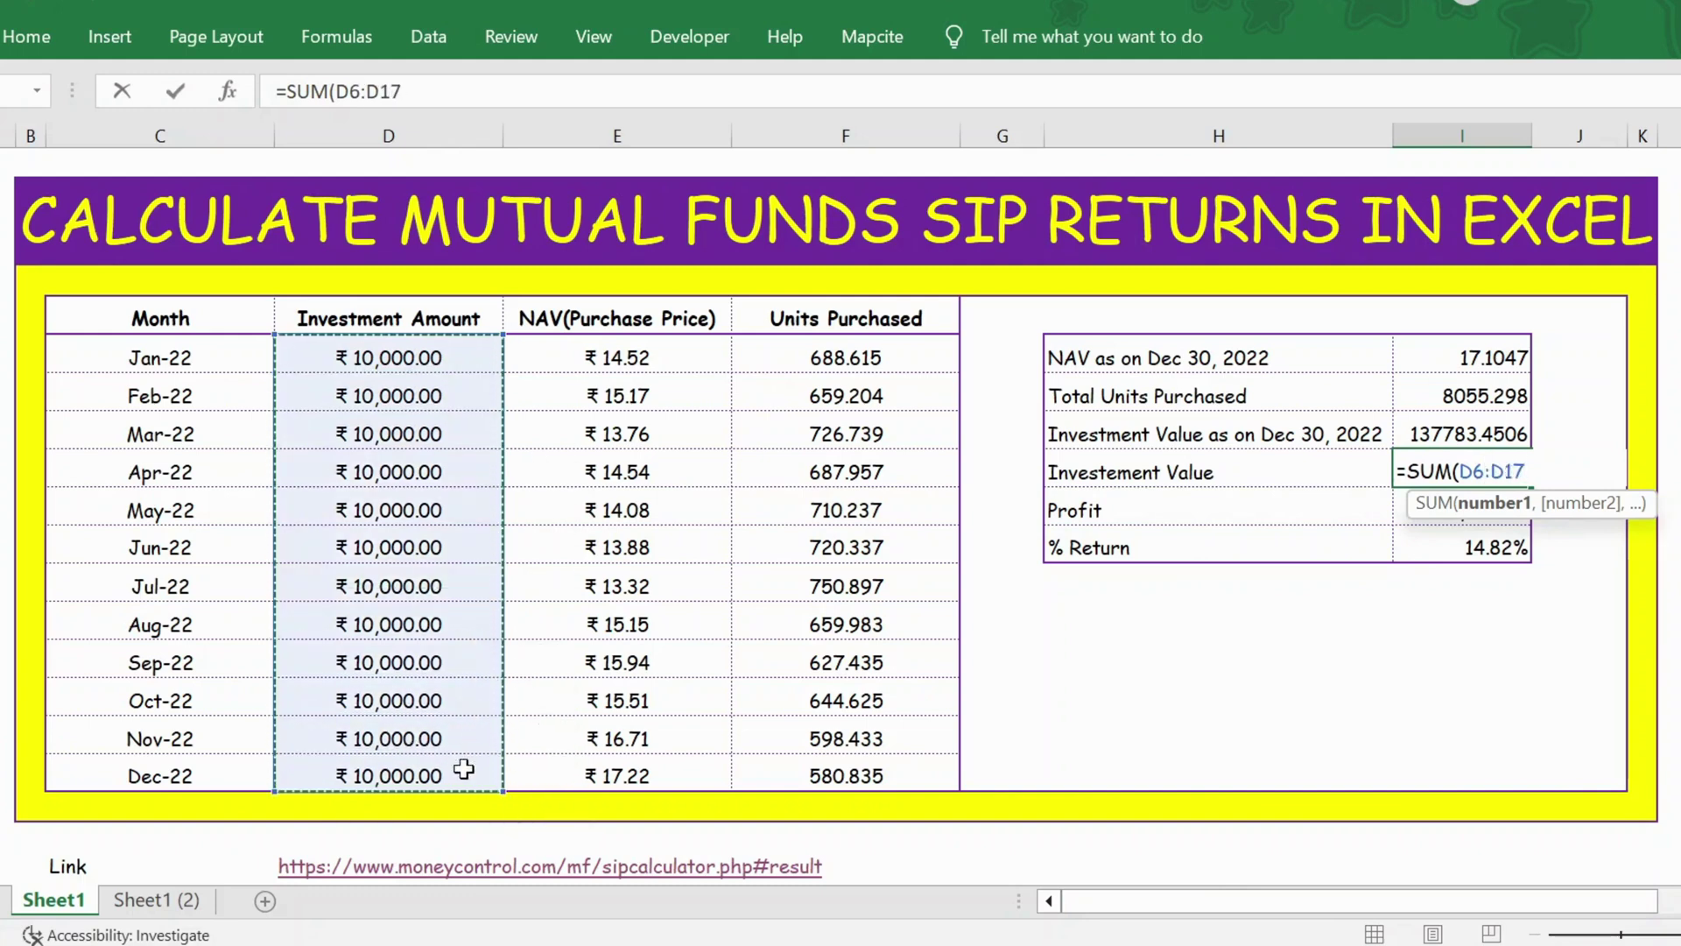
key("Return")
key("Up")
key("Left")
key("Right")
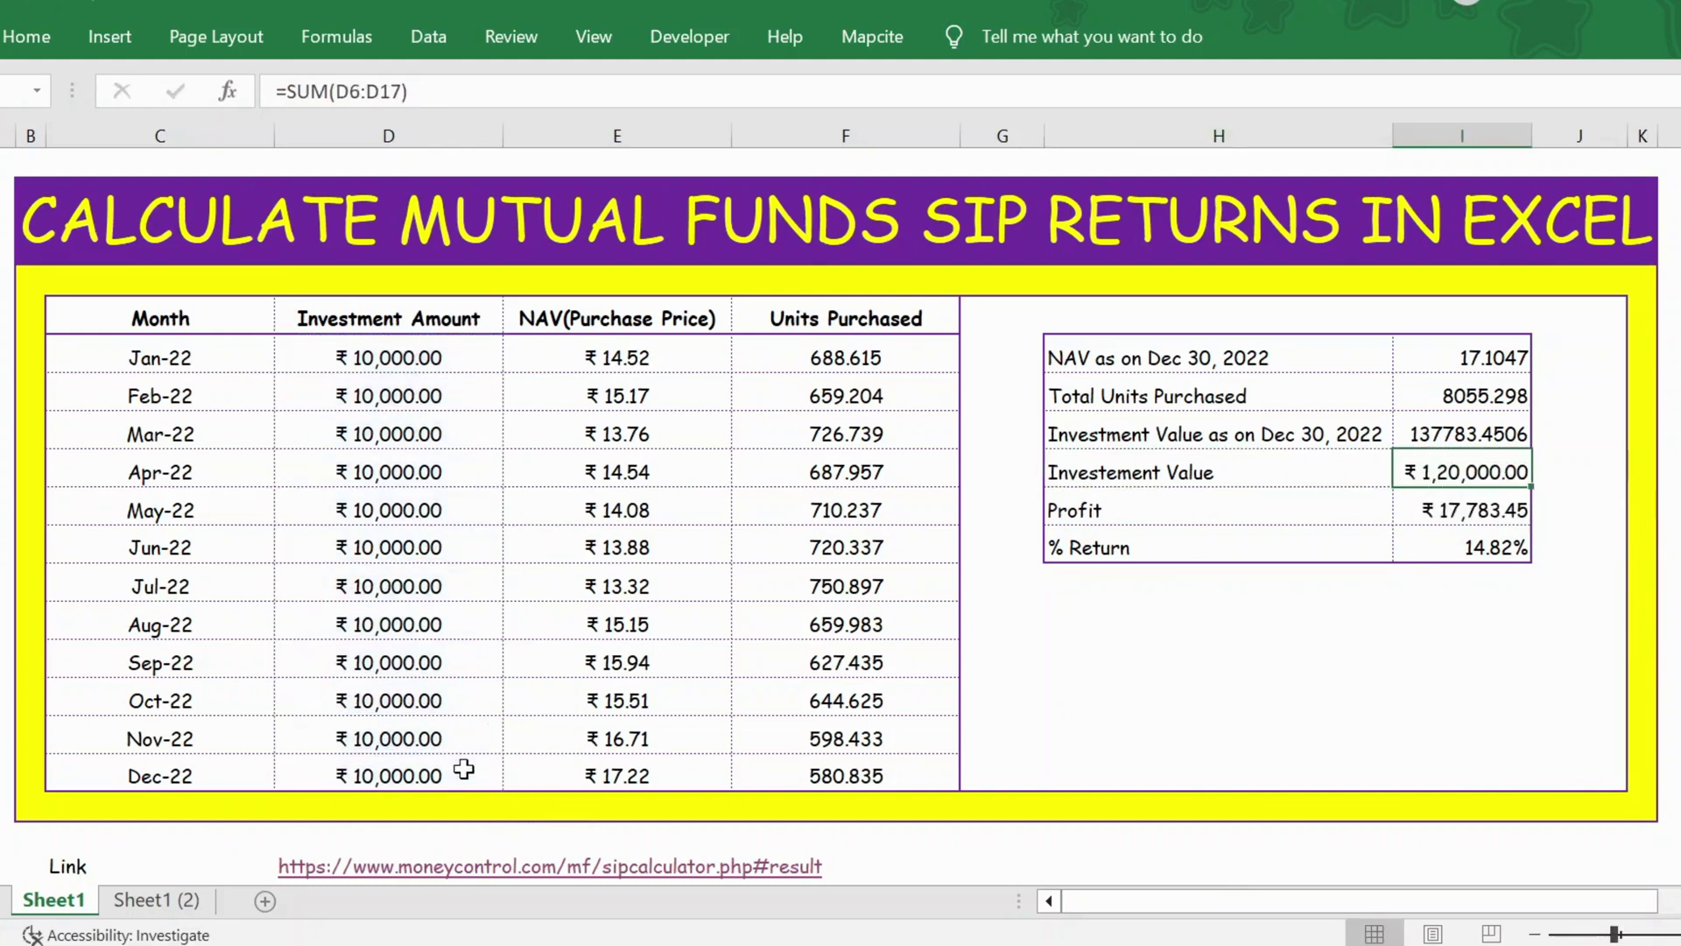
key("Down")
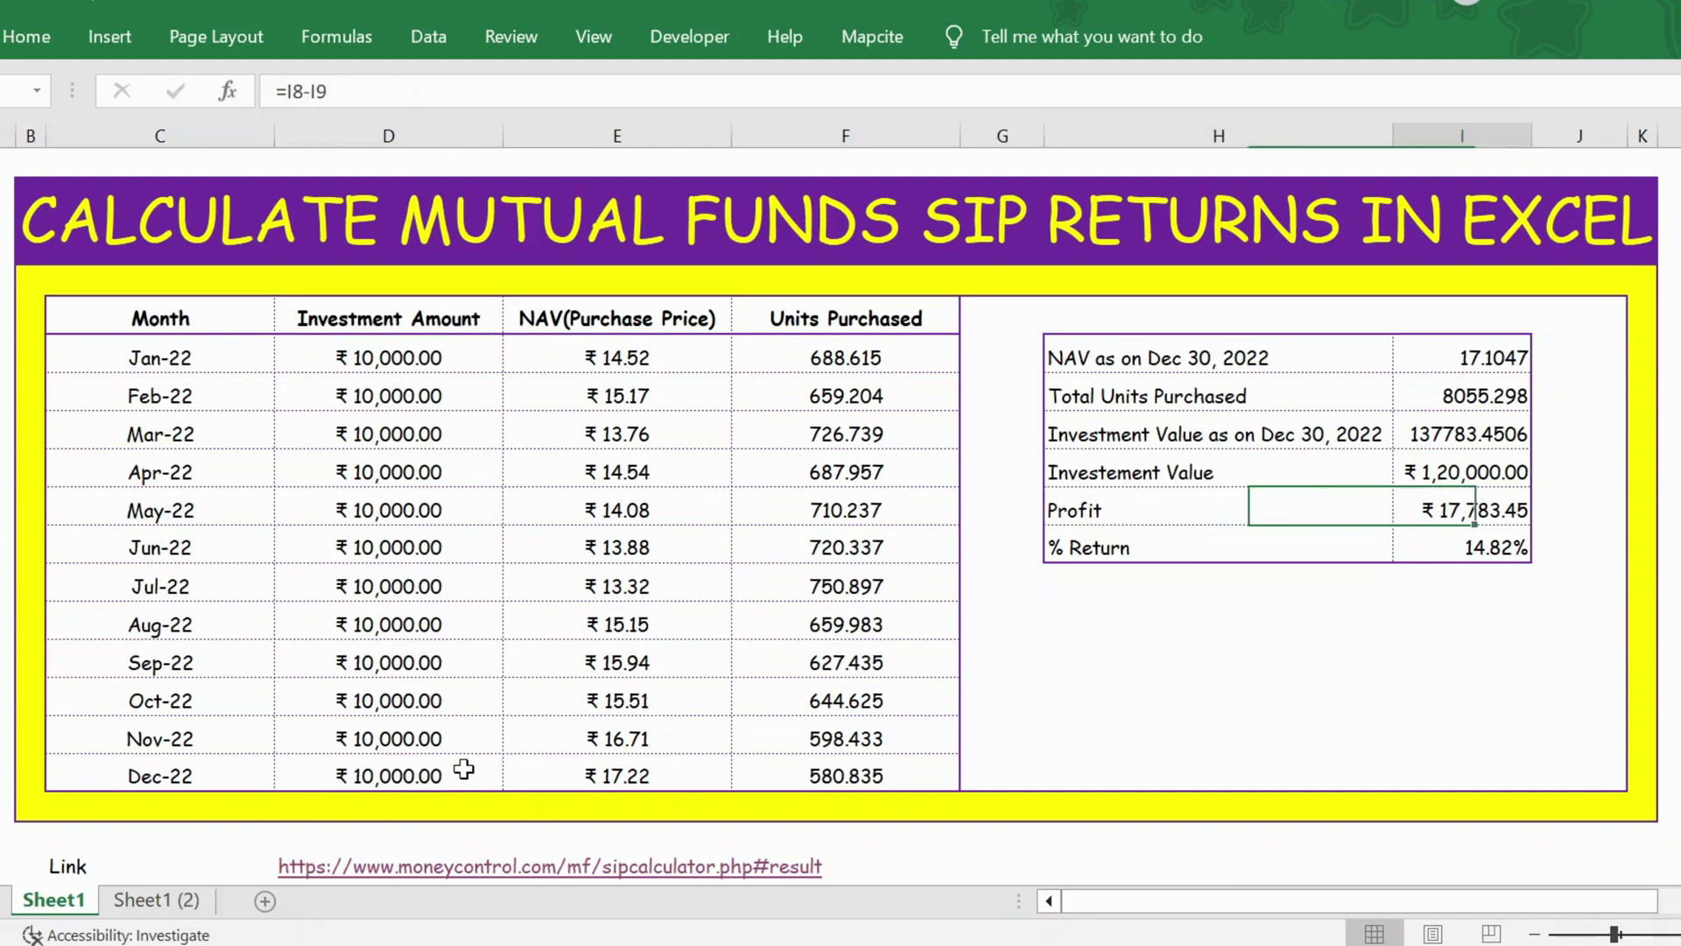
Enter =I8-I9 in I10 so Profit shows ₹17,783.45
type("=")
key("Up")
key("Up")
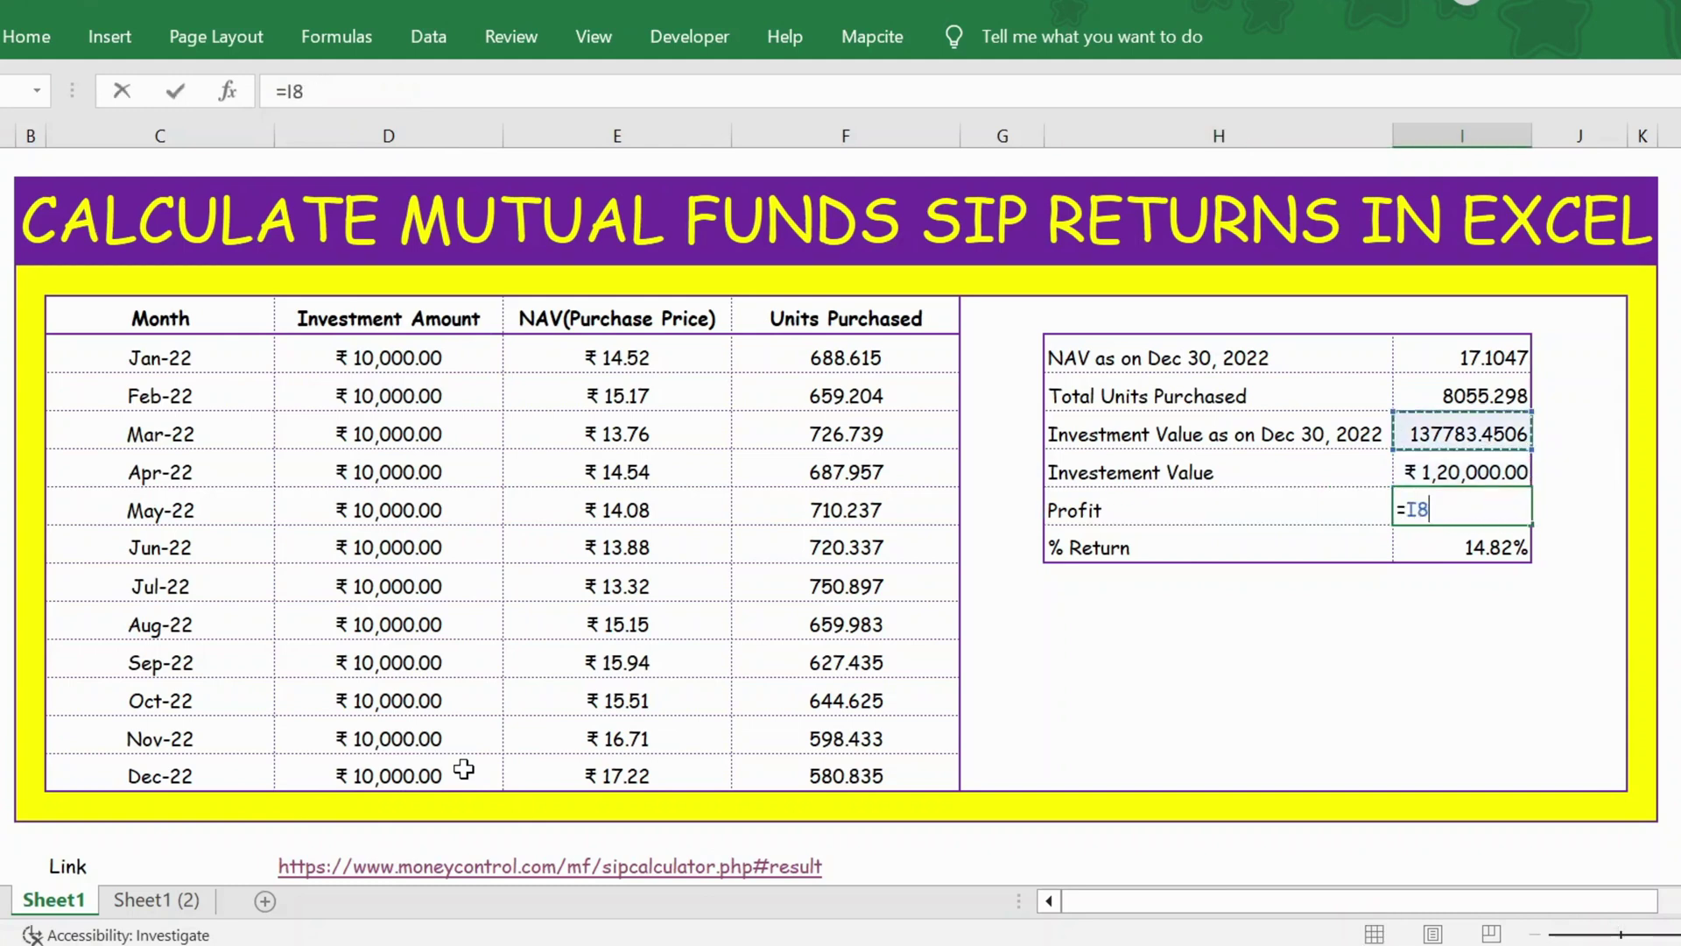
key("Left")
key("Right")
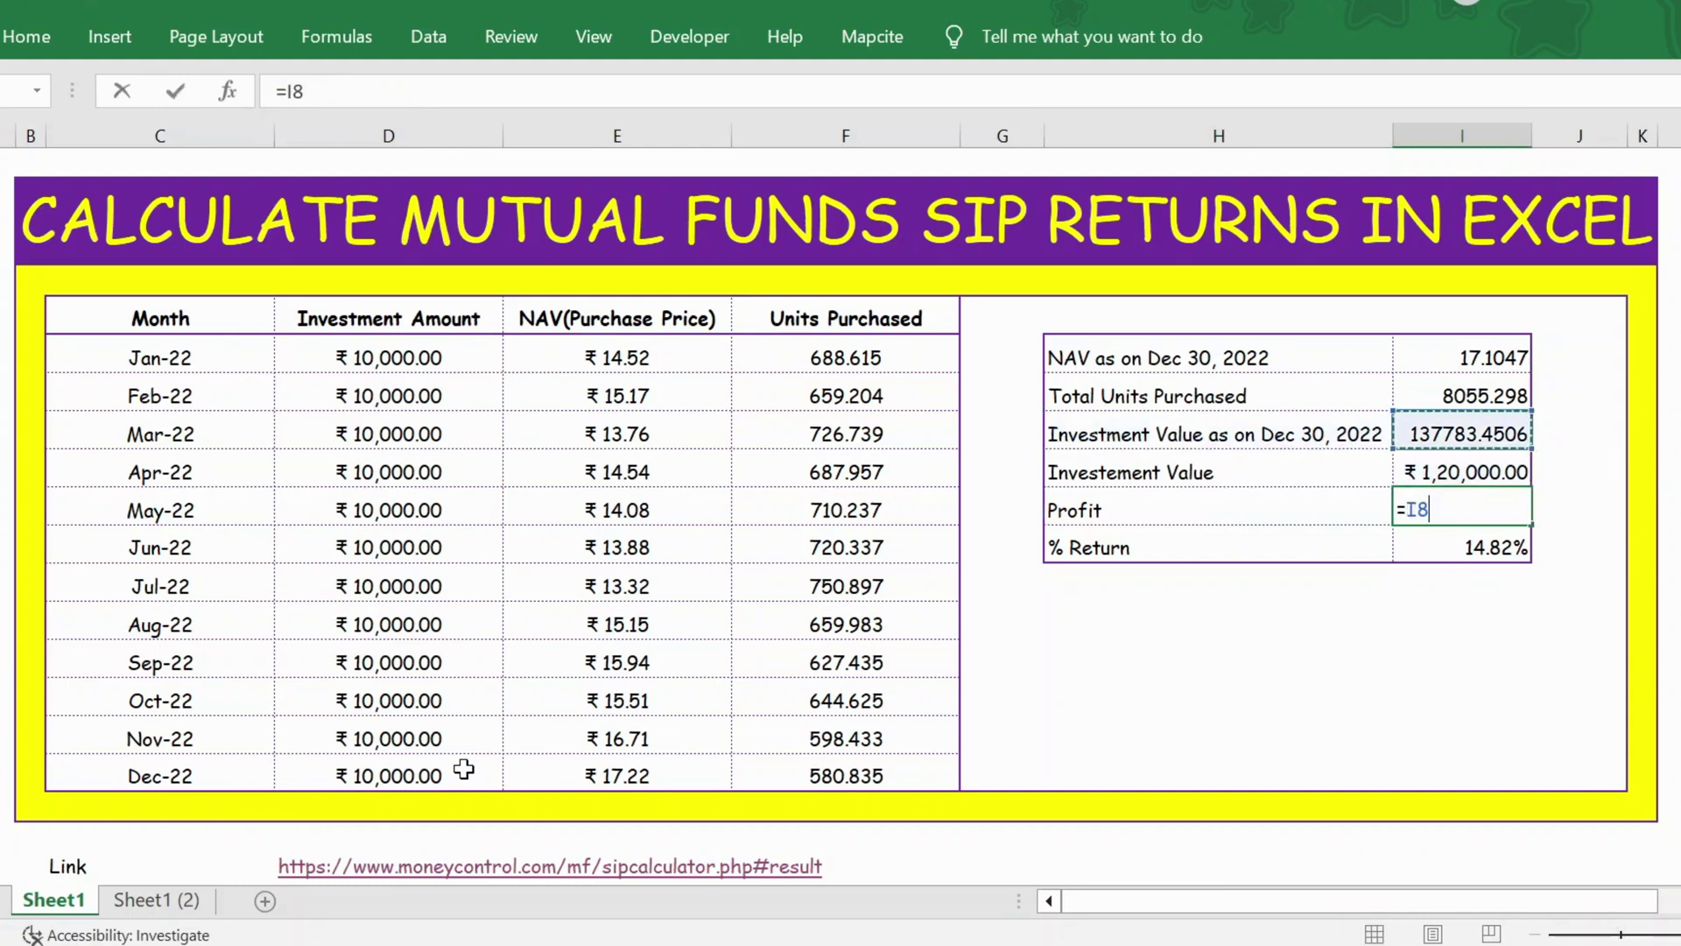
type("-")
key("Up")
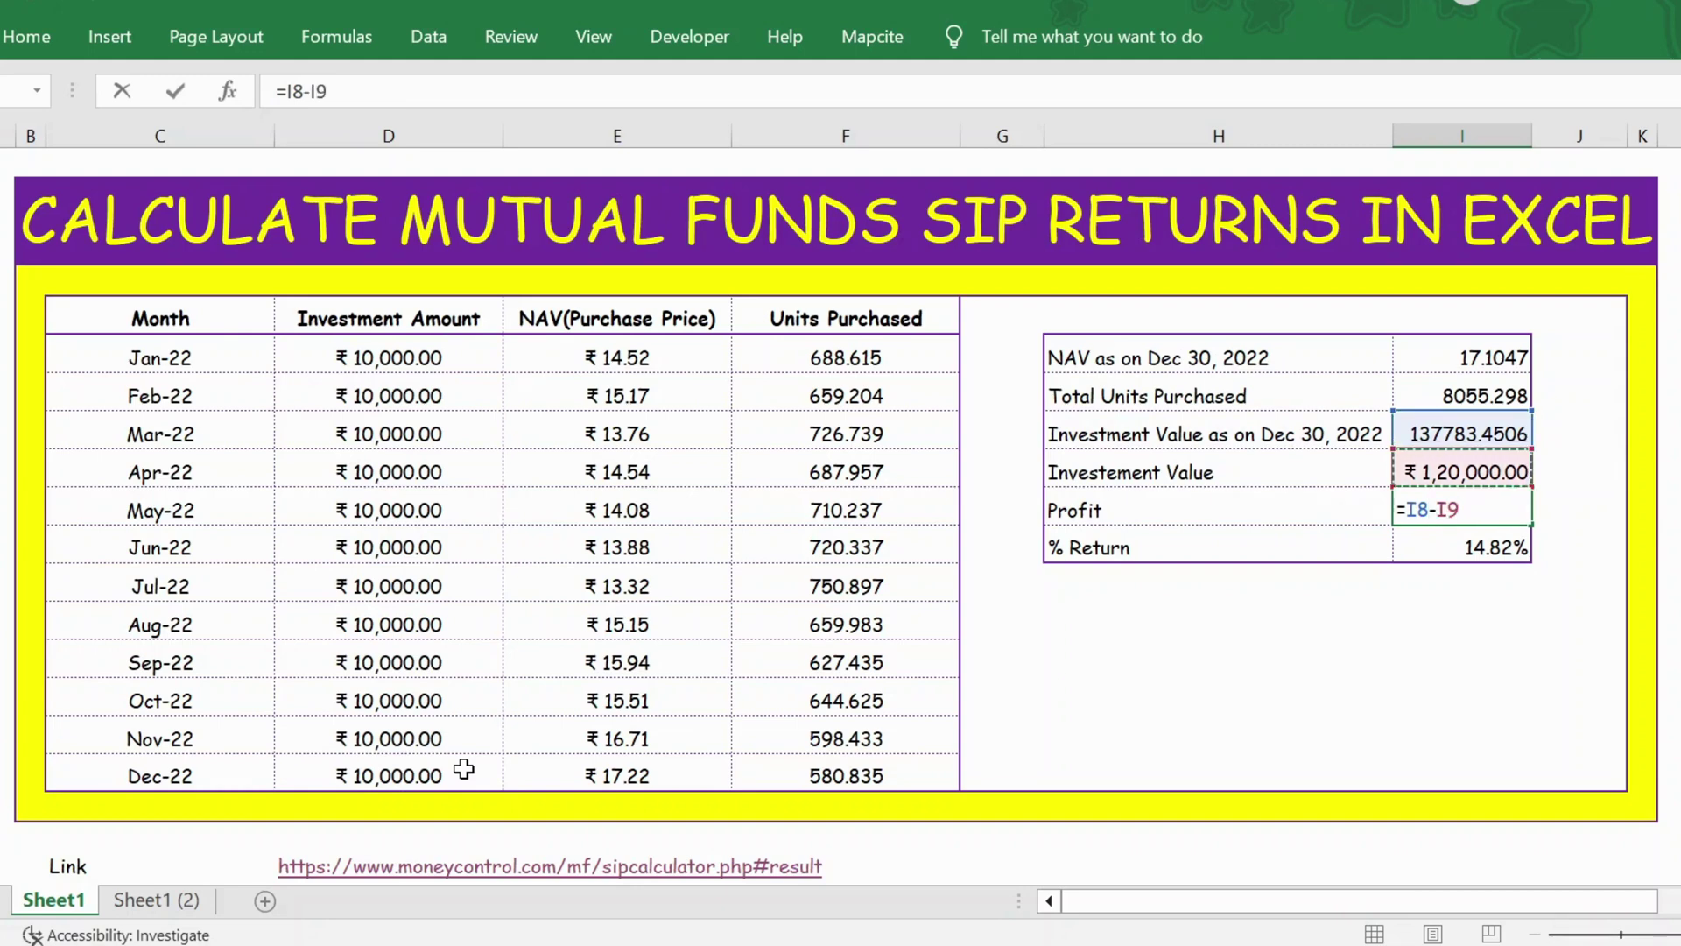
key("Return")
key("Up")
key("Left")
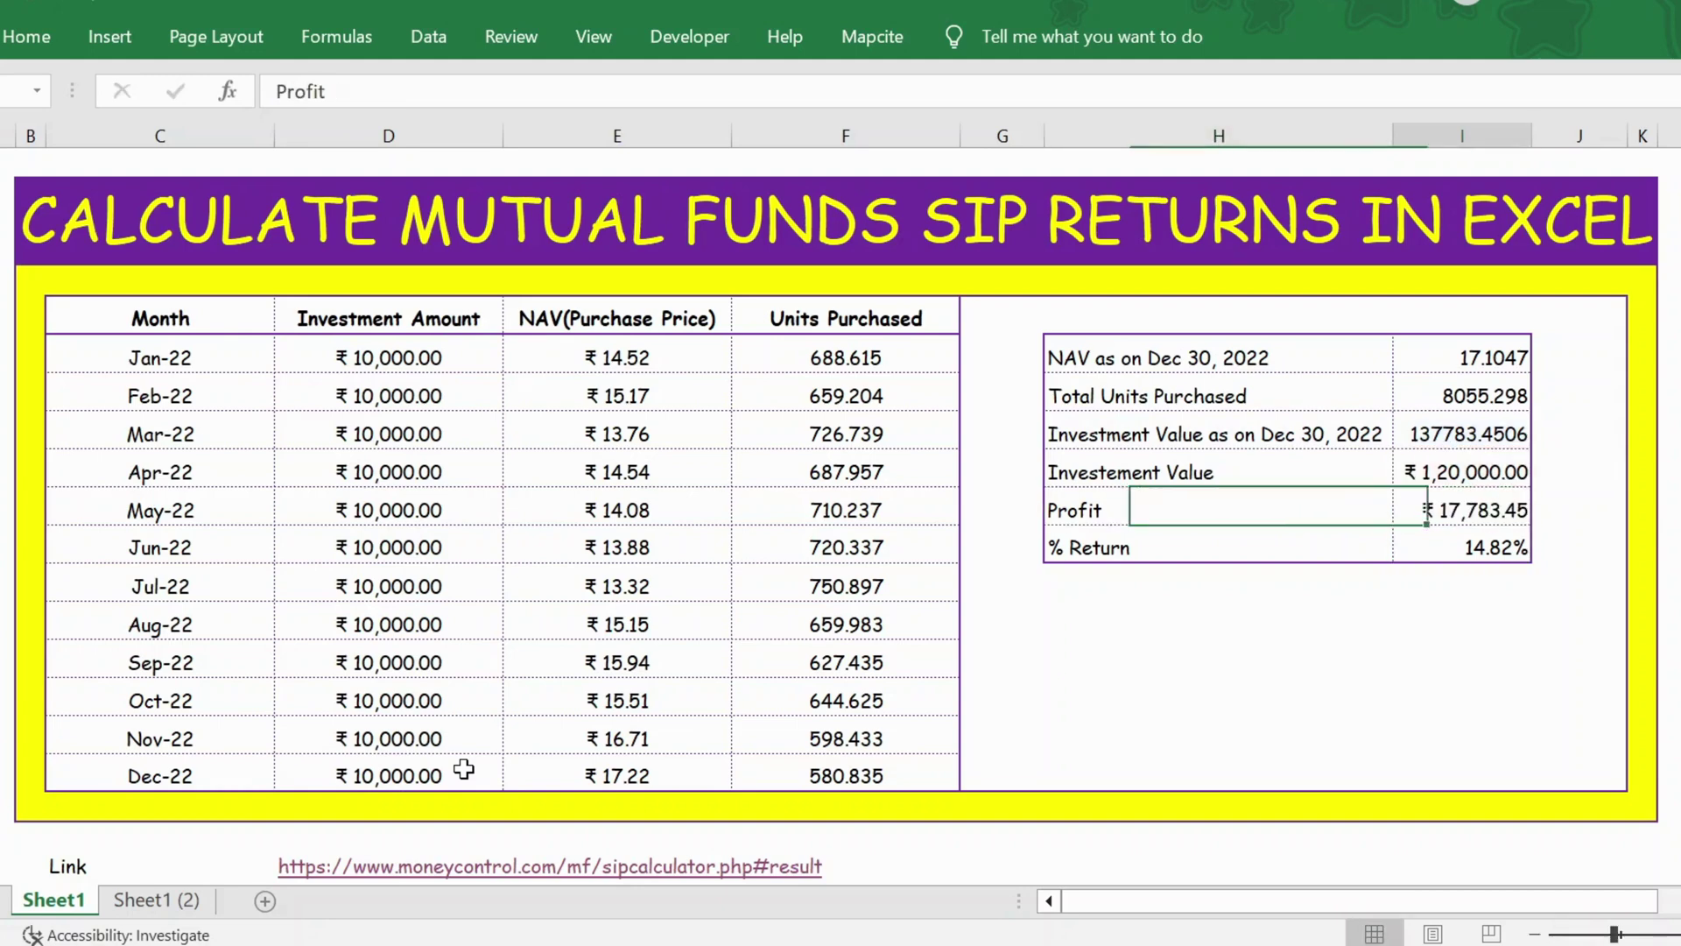
key("Right")
key("Down")
Enter =I10/I9 in I11 for a 14.82% return, then select the monthly investment amounts
type("=")
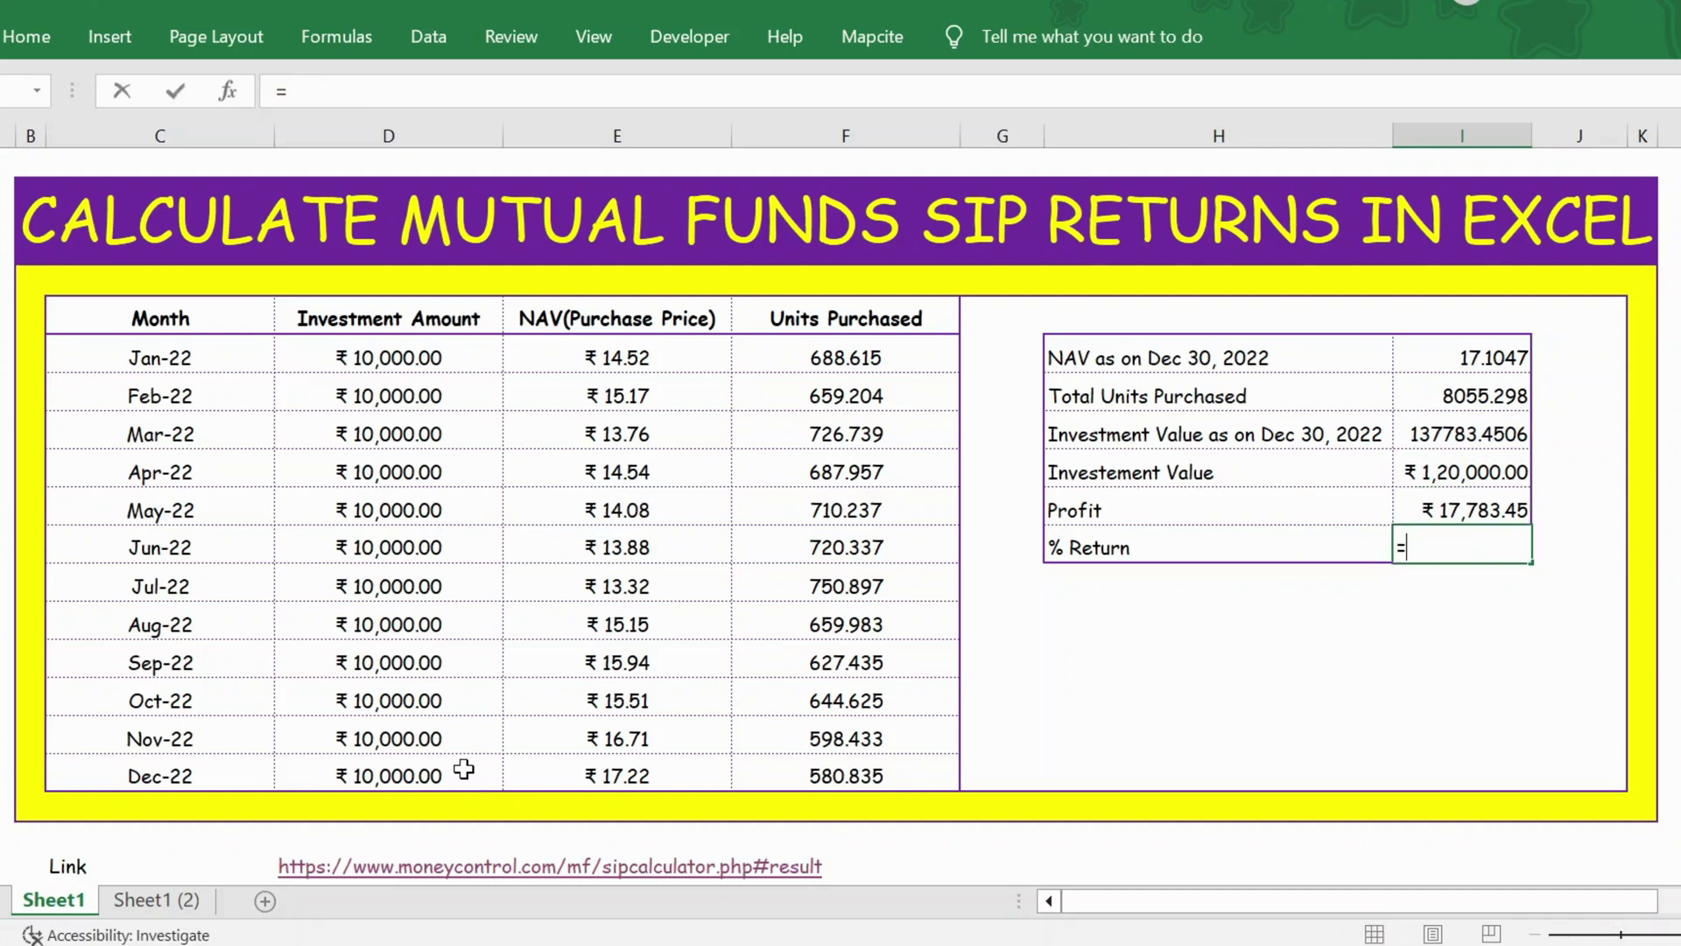
key("Up")
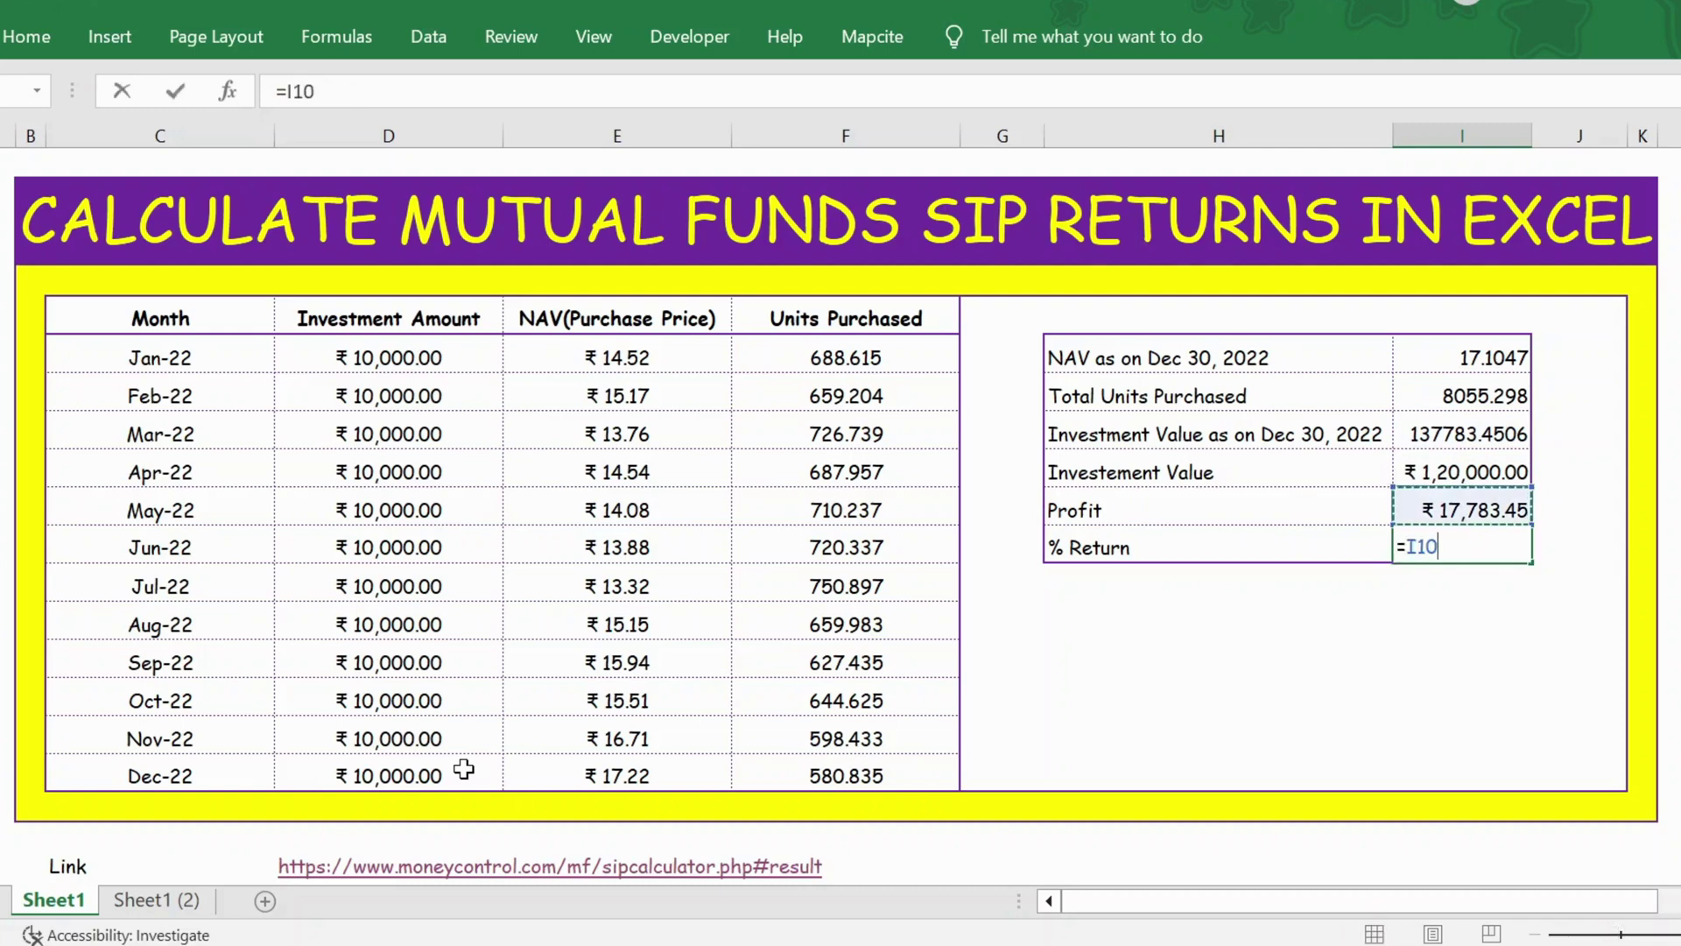
type("/")
key("Up")
key("Up")
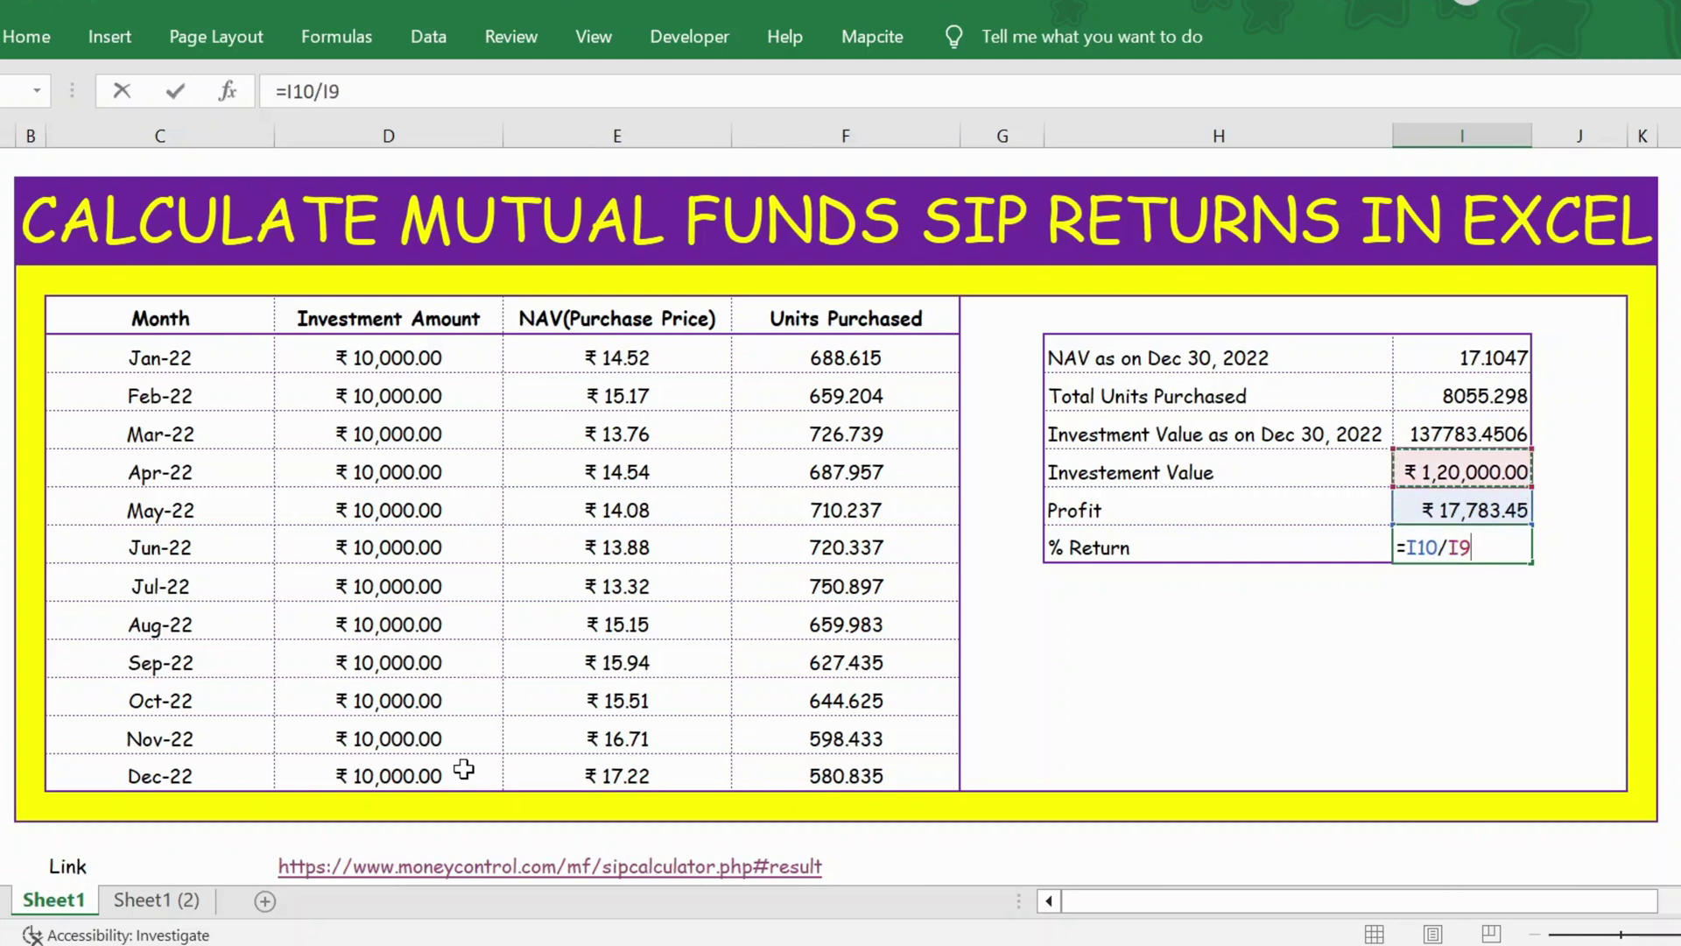
key("Return")
key("Up")
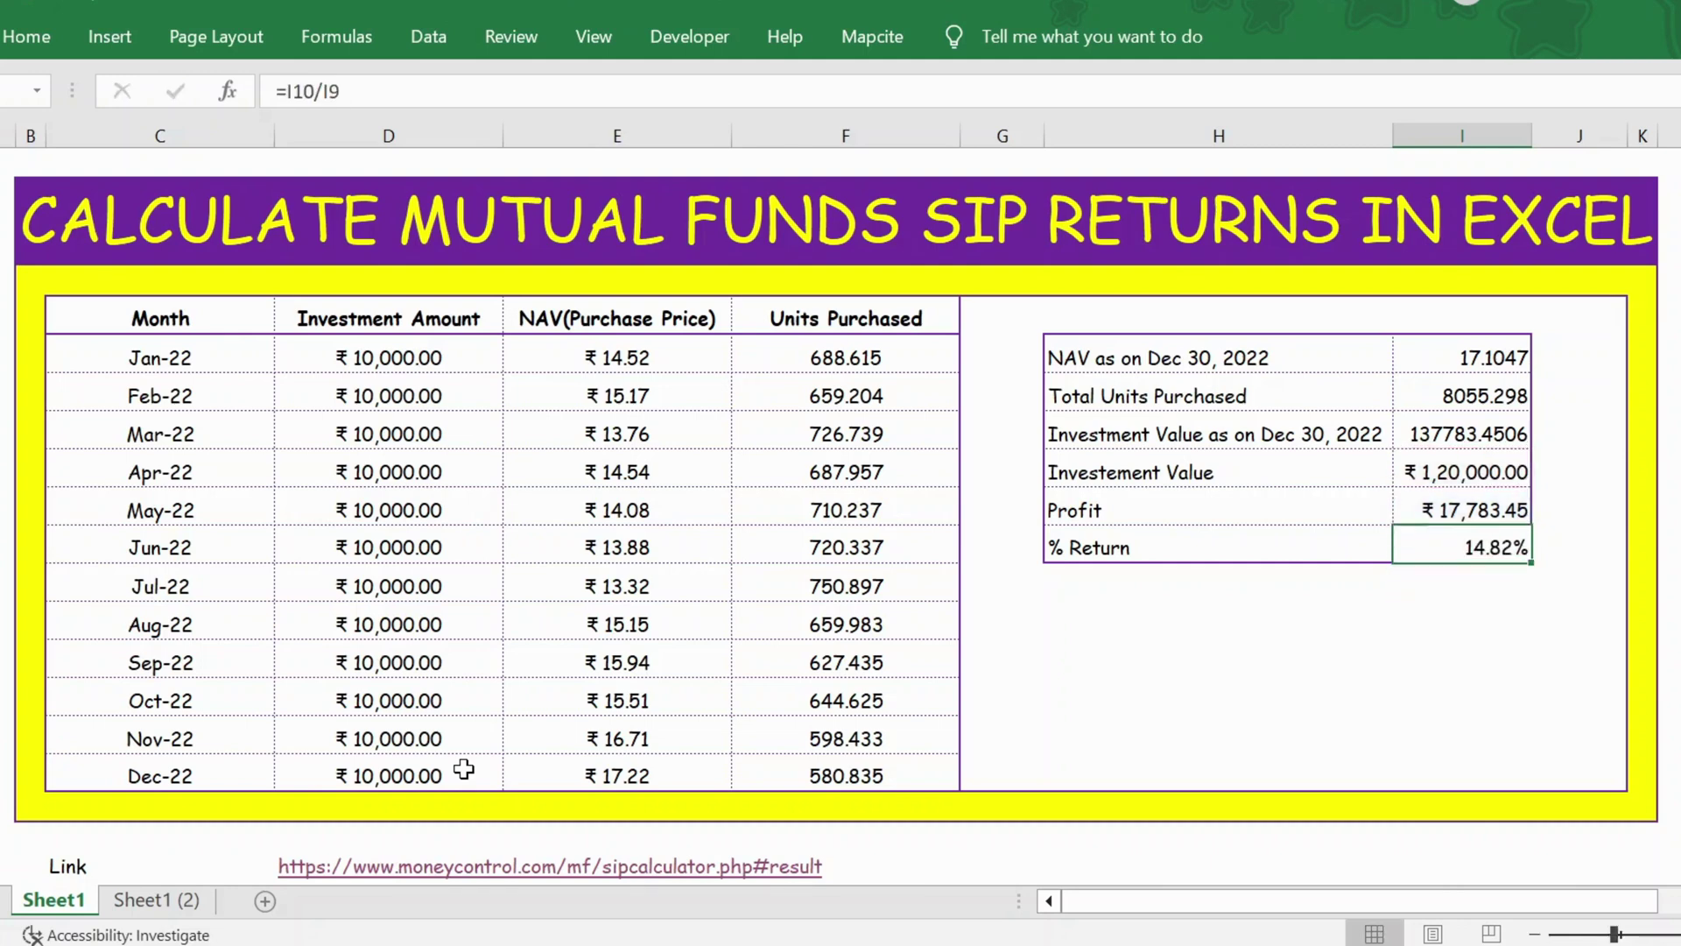
key("Left")
key("Right")
left_click_drag(420, 355, 389, 779)
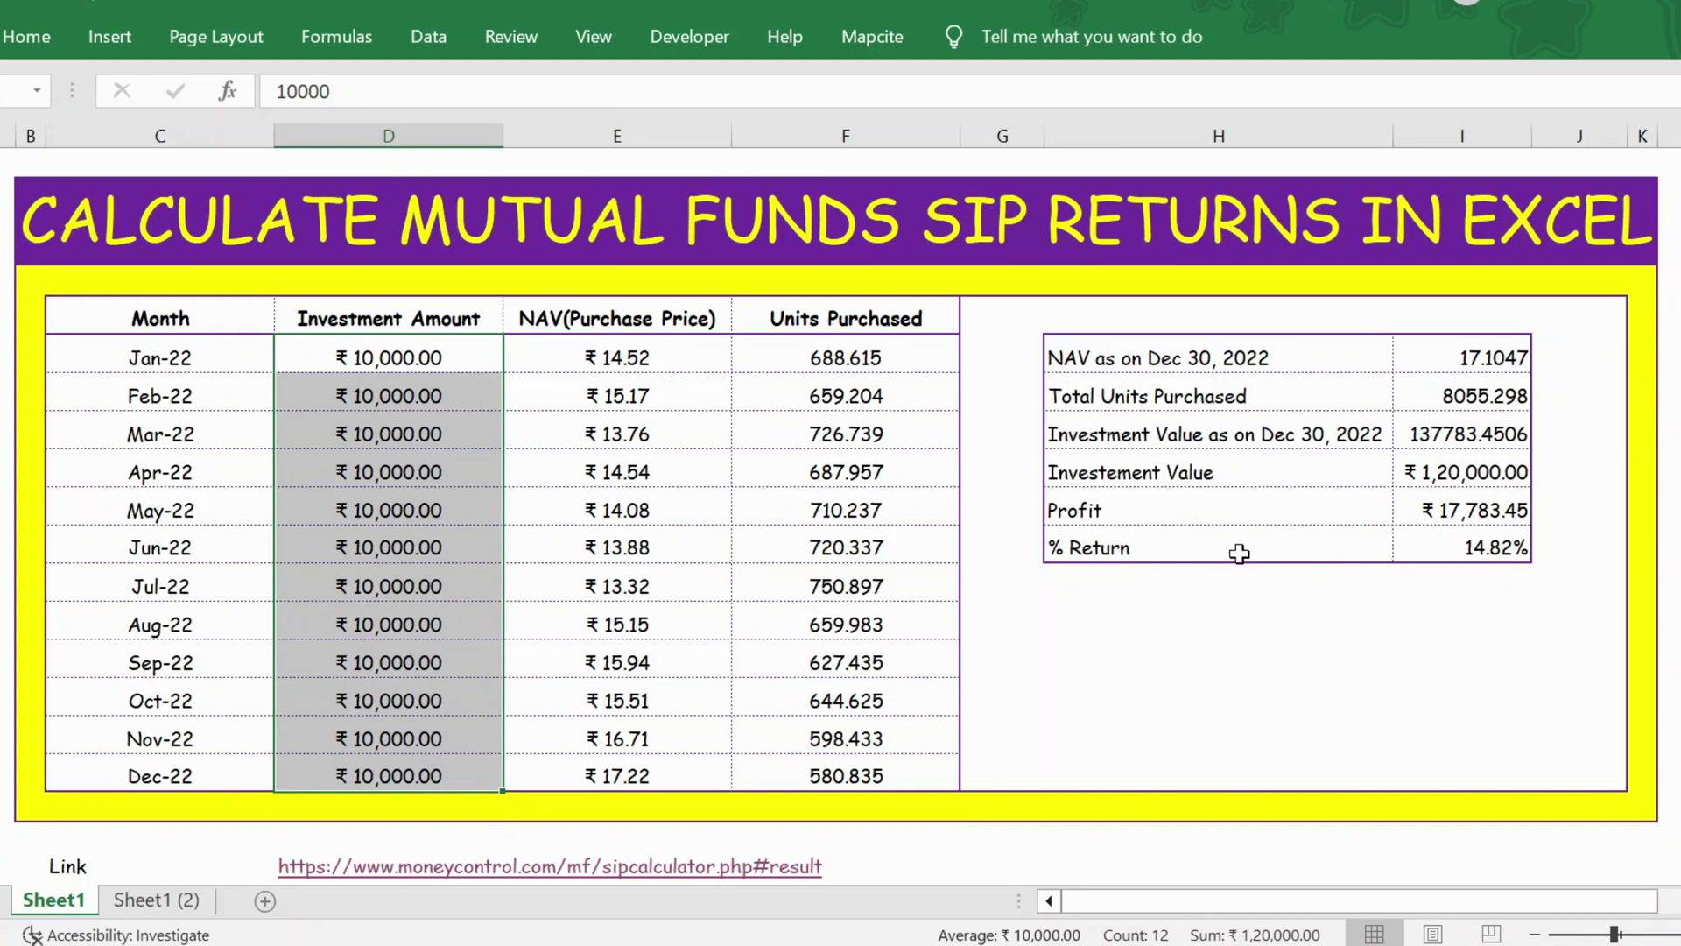